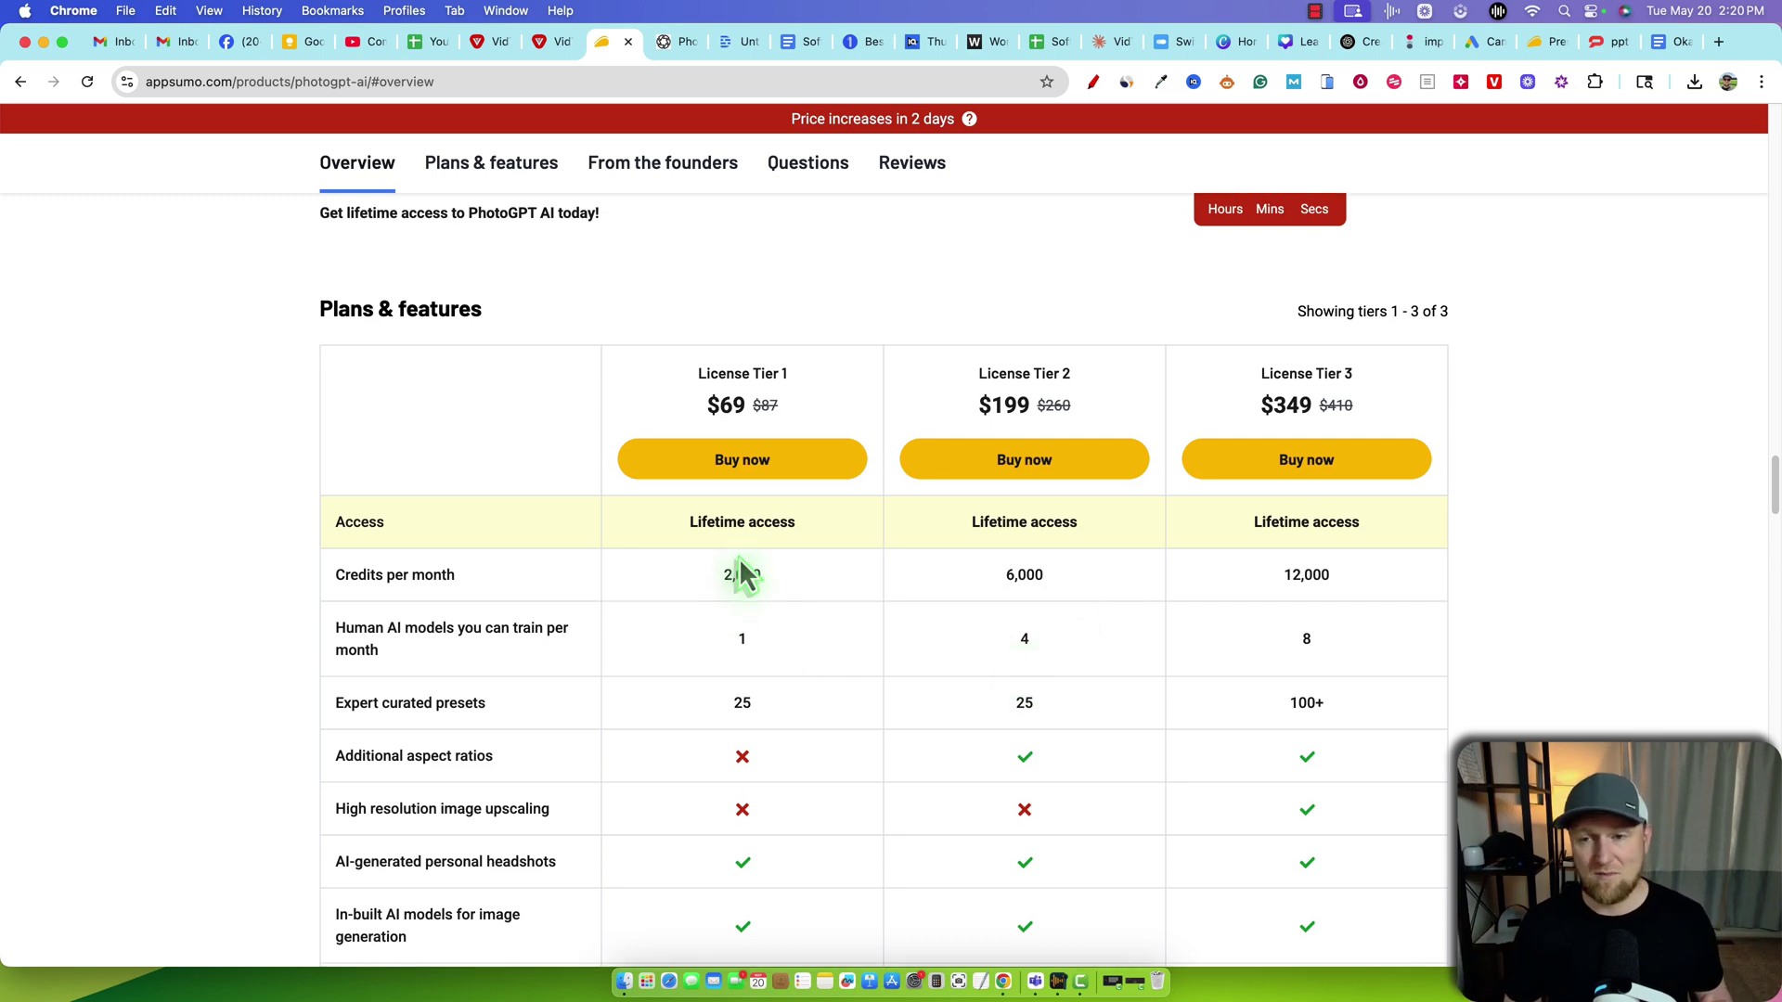
Switch to the PhotoGPT website and check its visitor traffic statistics with Similarweb.
scroll(738, 557, "up", 2)
left_click(667, 42)
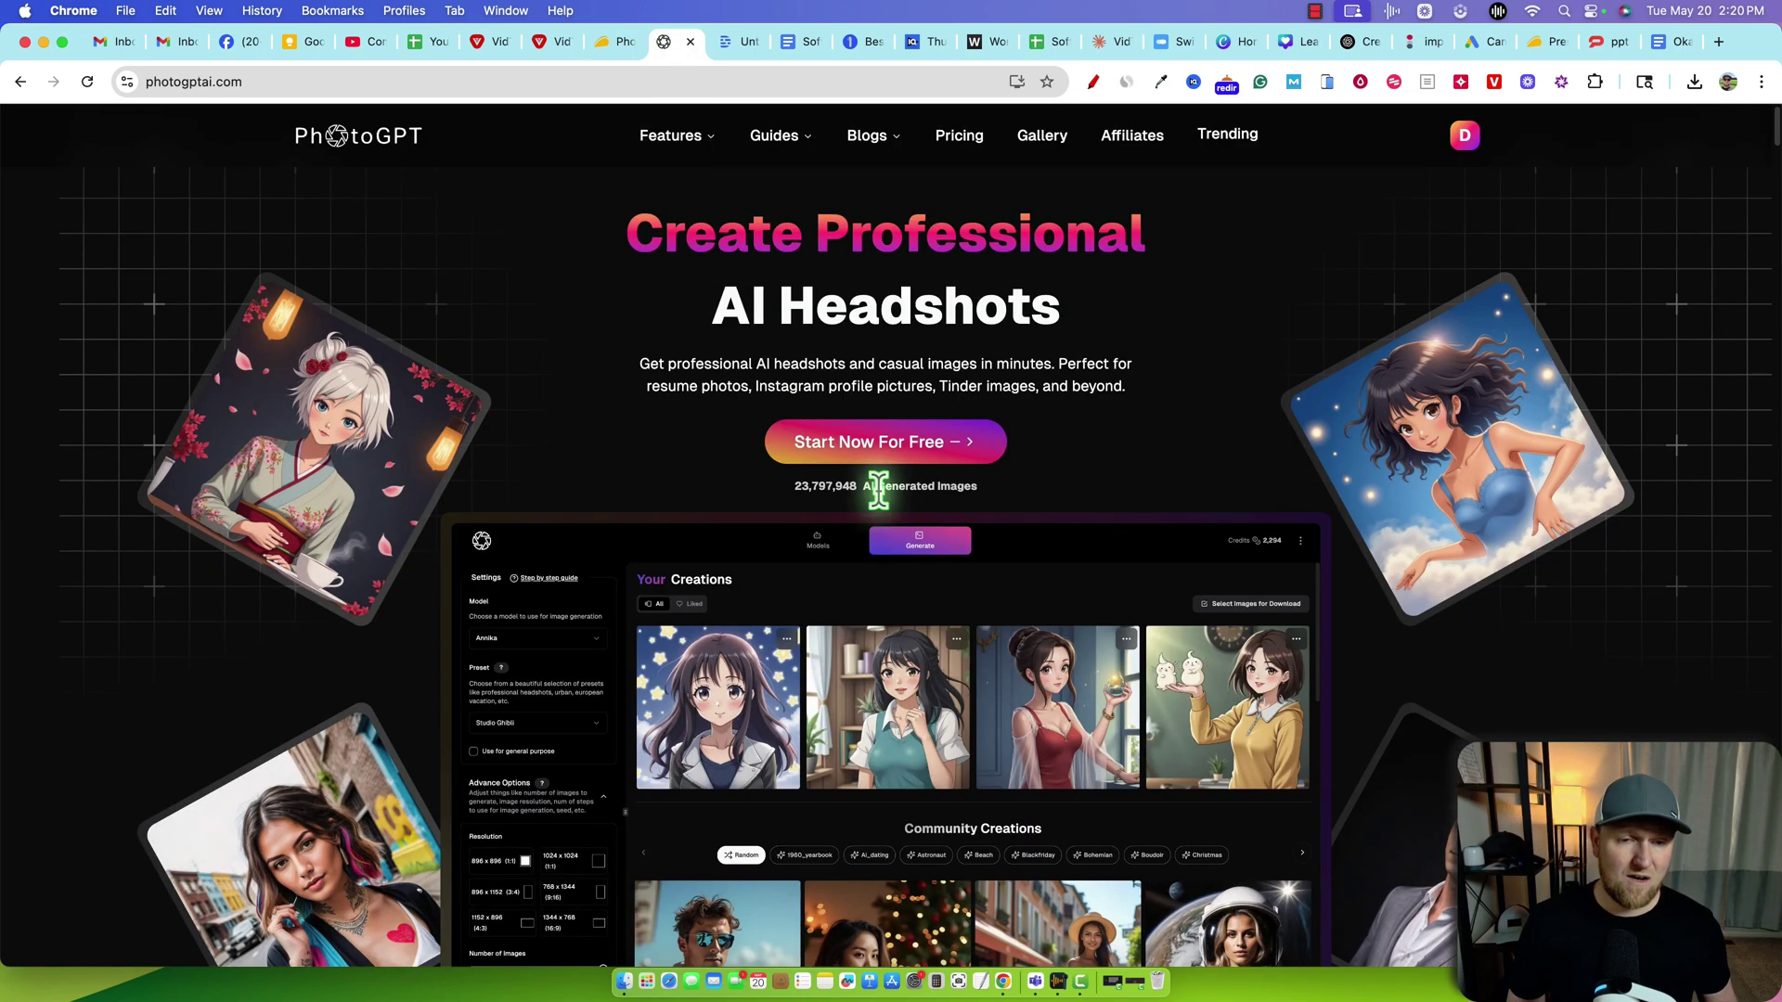
left_click(1126, 82)
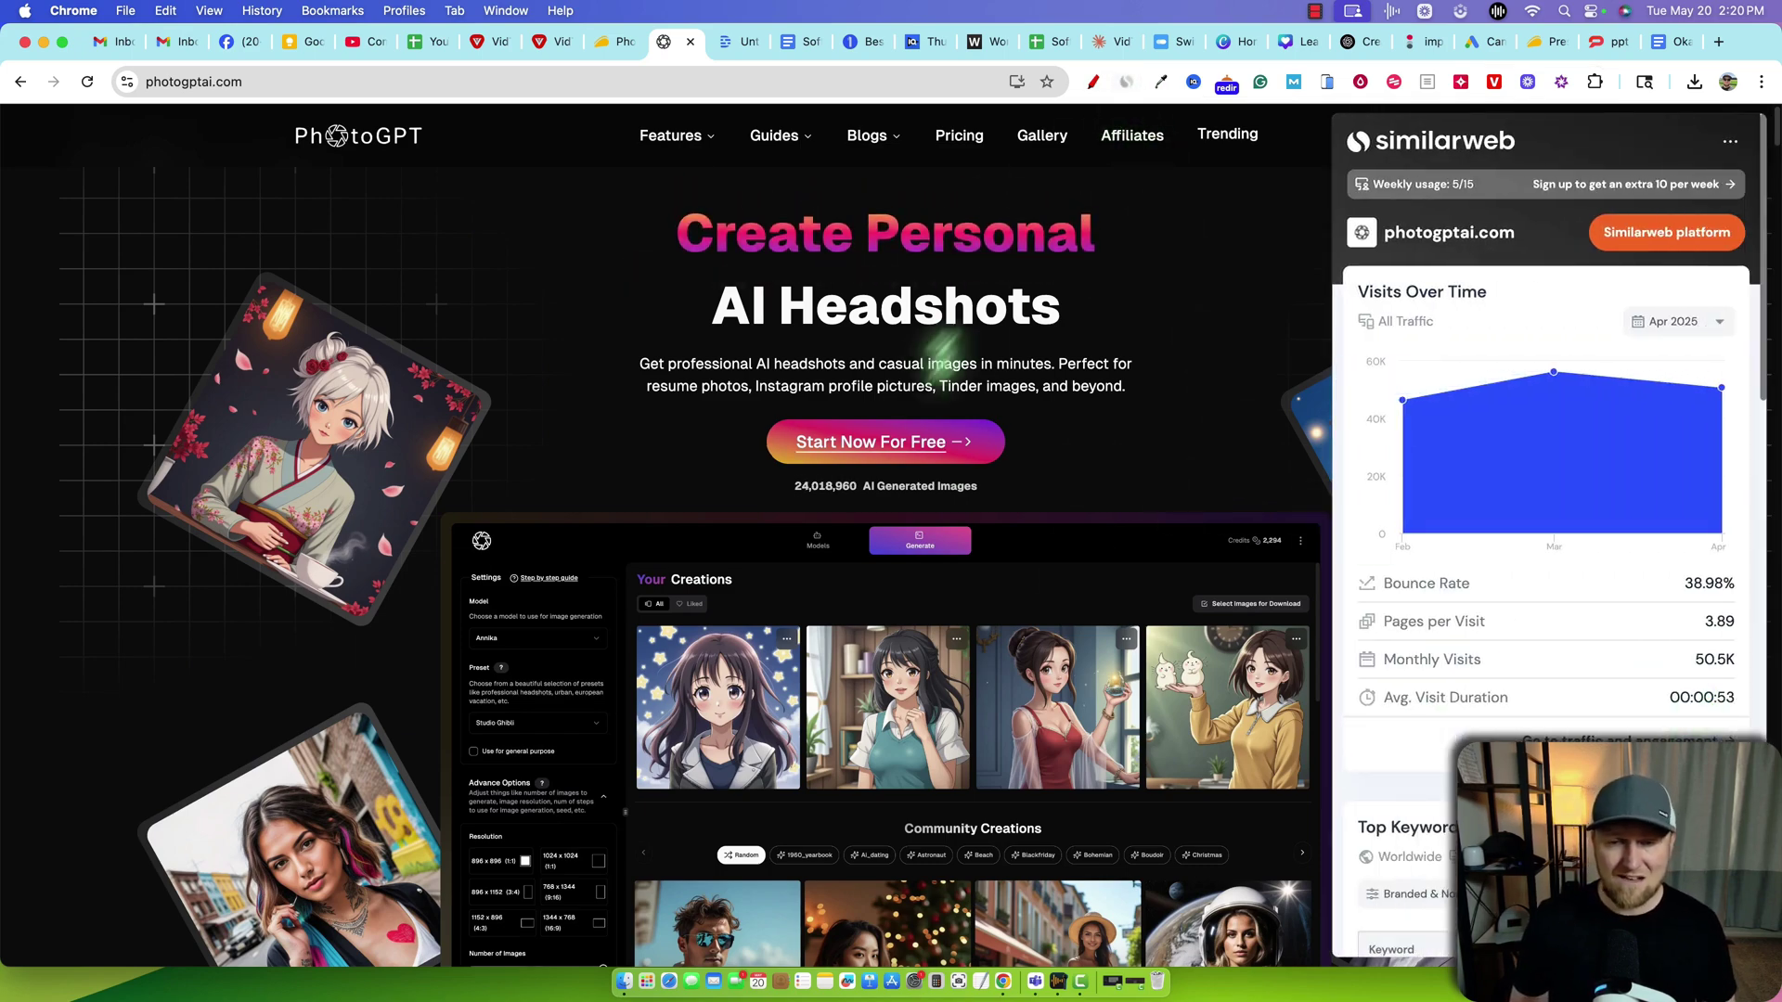
left_click(1162, 331)
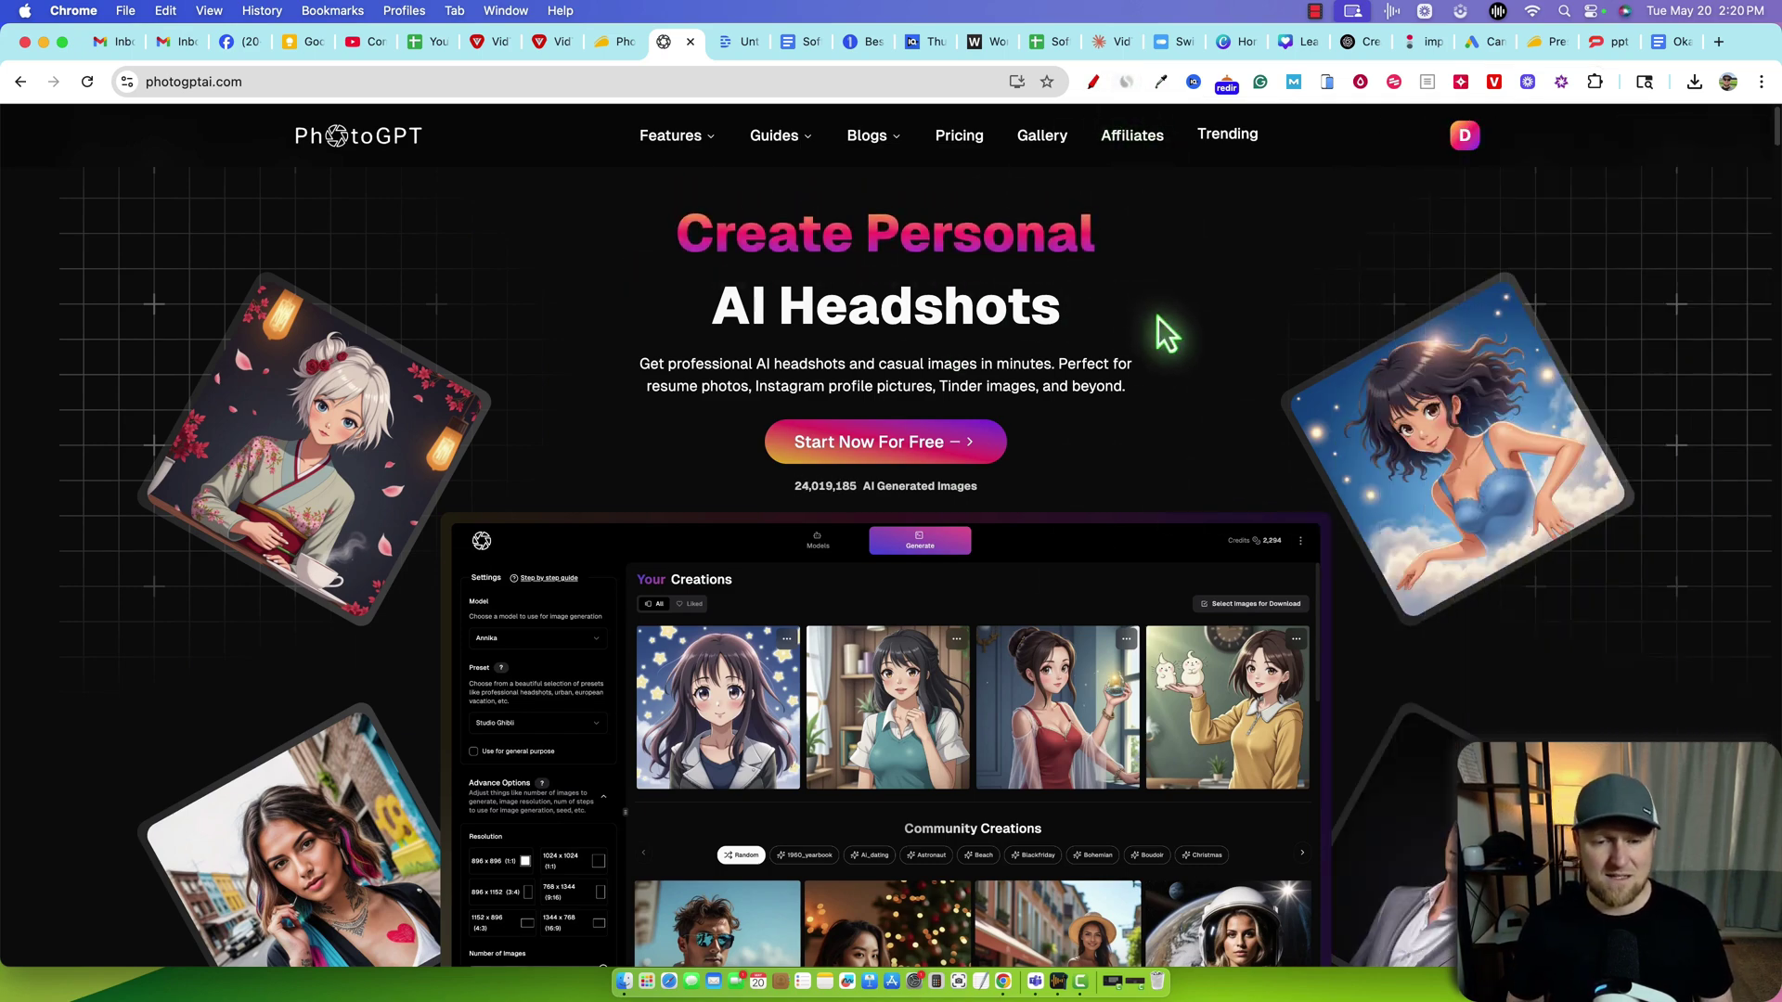
Look through the PhotoGPT homepage and open the account's dashboard.
scroll(1145, 414, "down", 15)
scroll(1140, 405, "down", 3)
scroll(1141, 403, "up", 9)
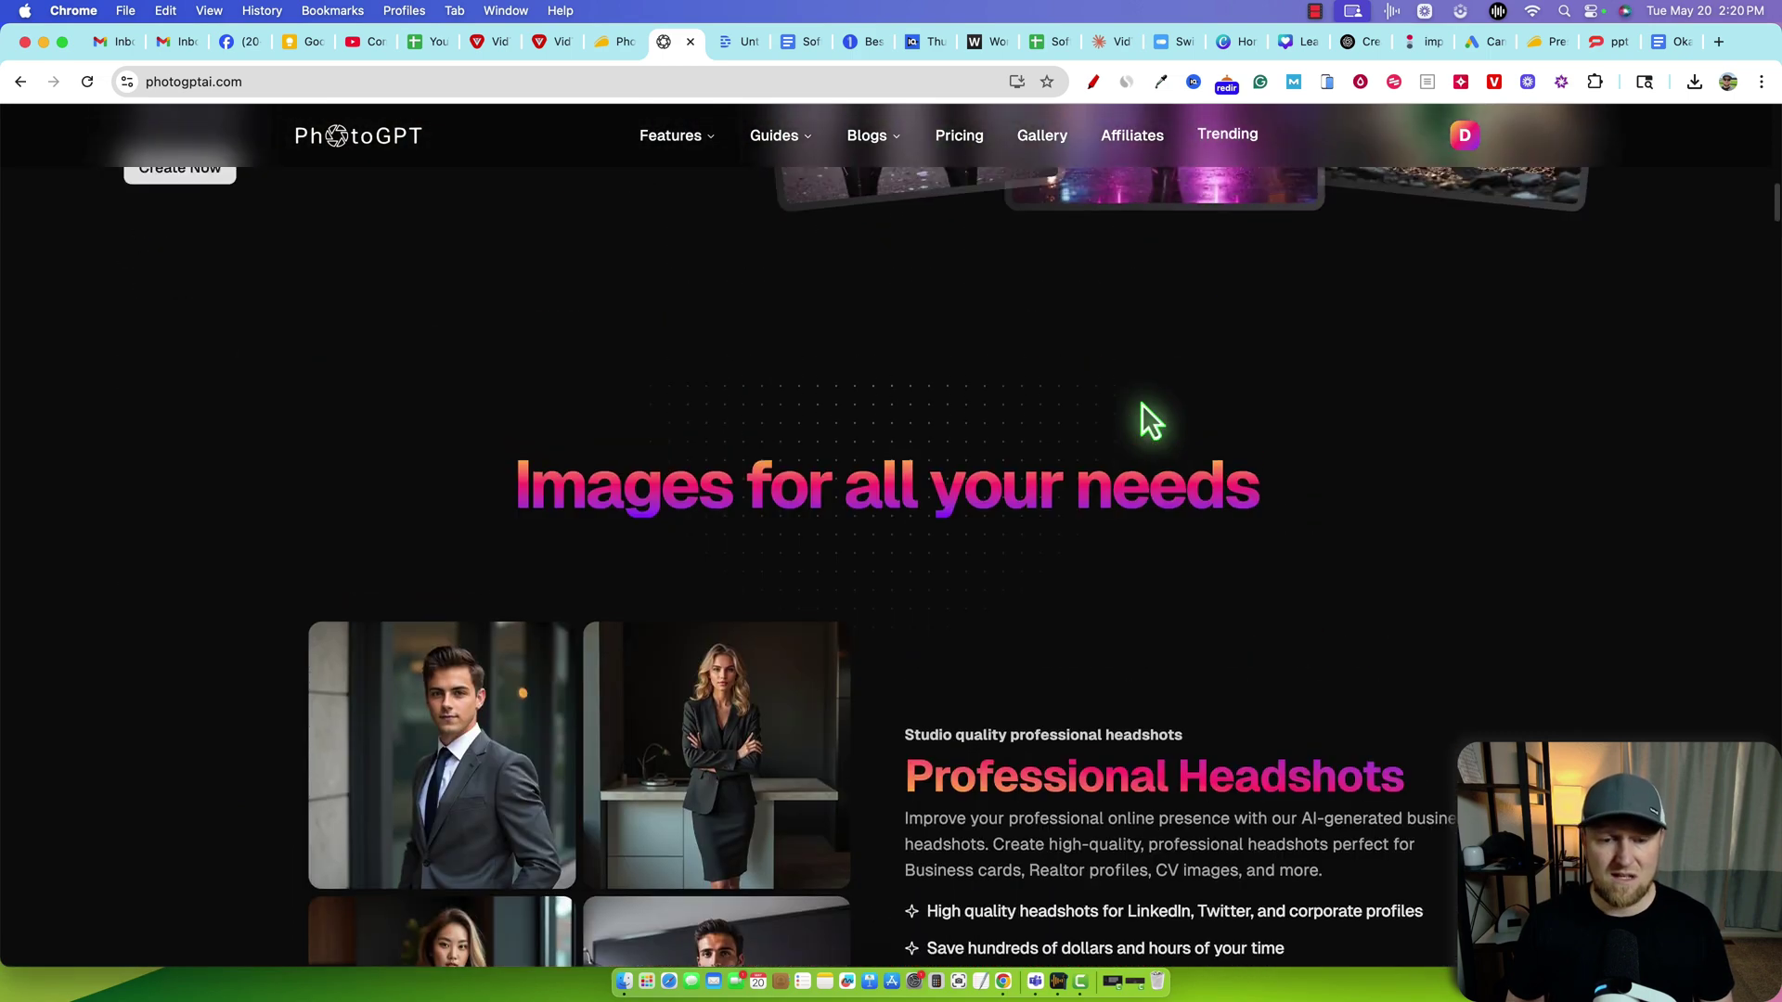
scroll(1141, 404, "up", 15)
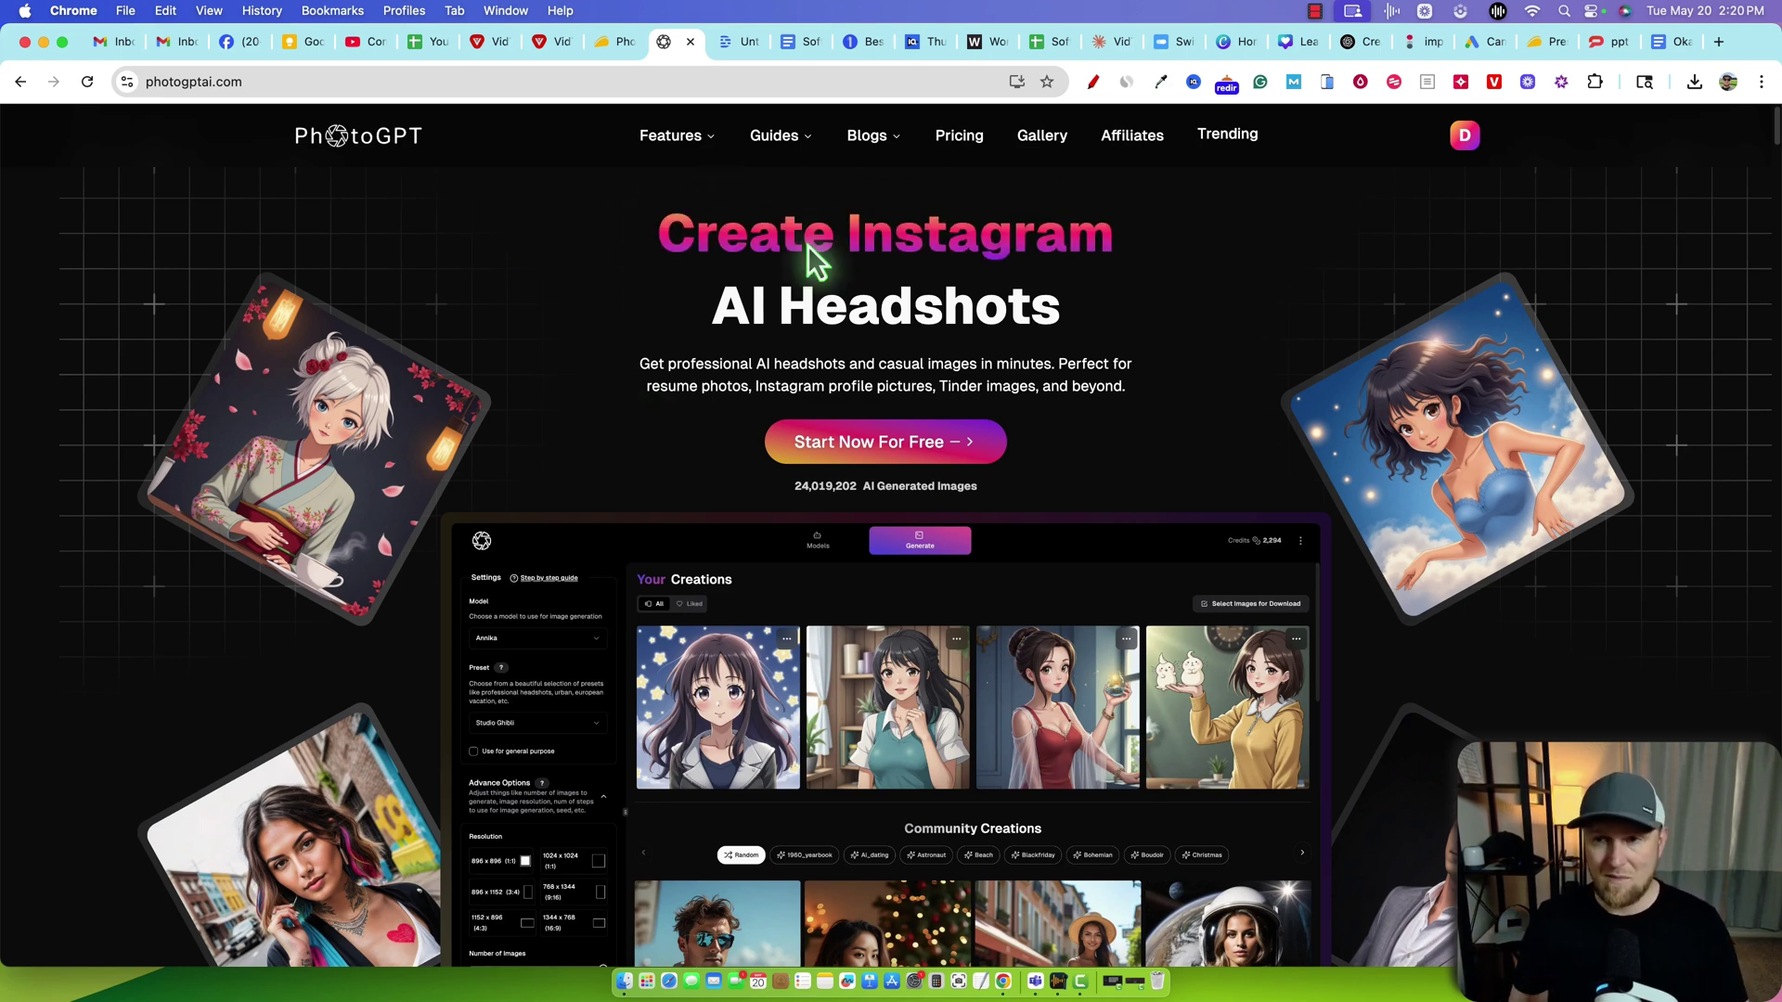
left_click(1465, 136)
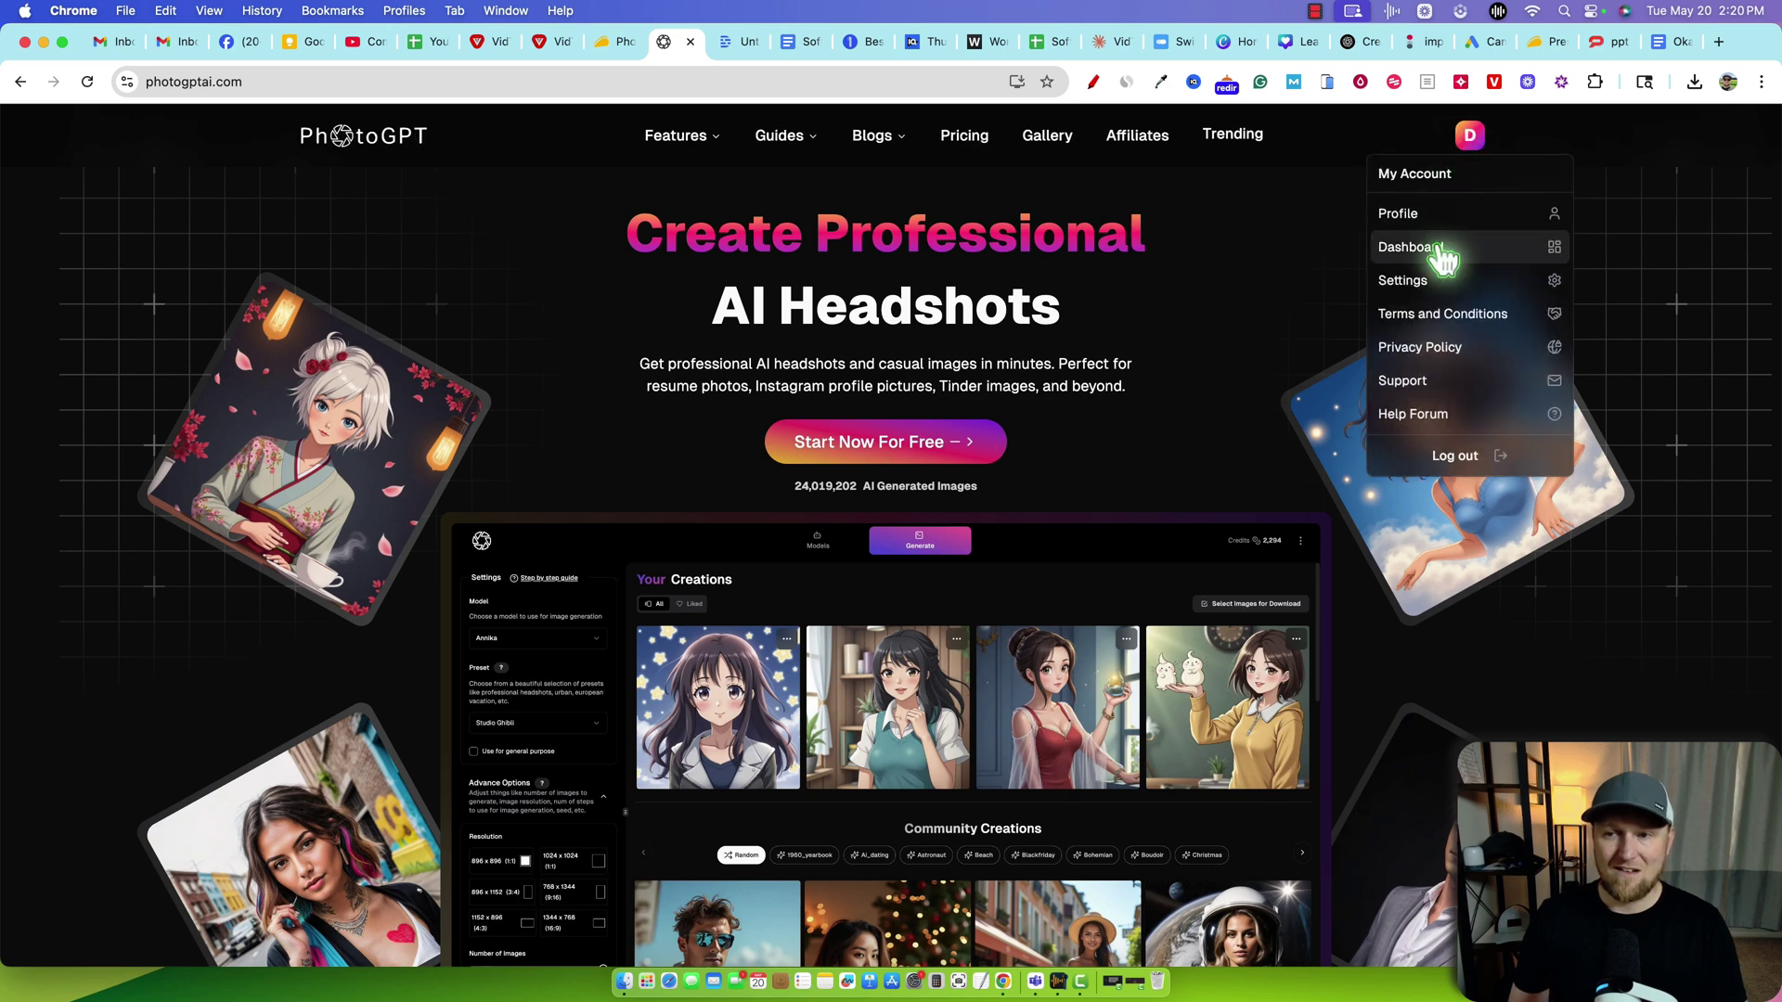
left_click(1443, 249)
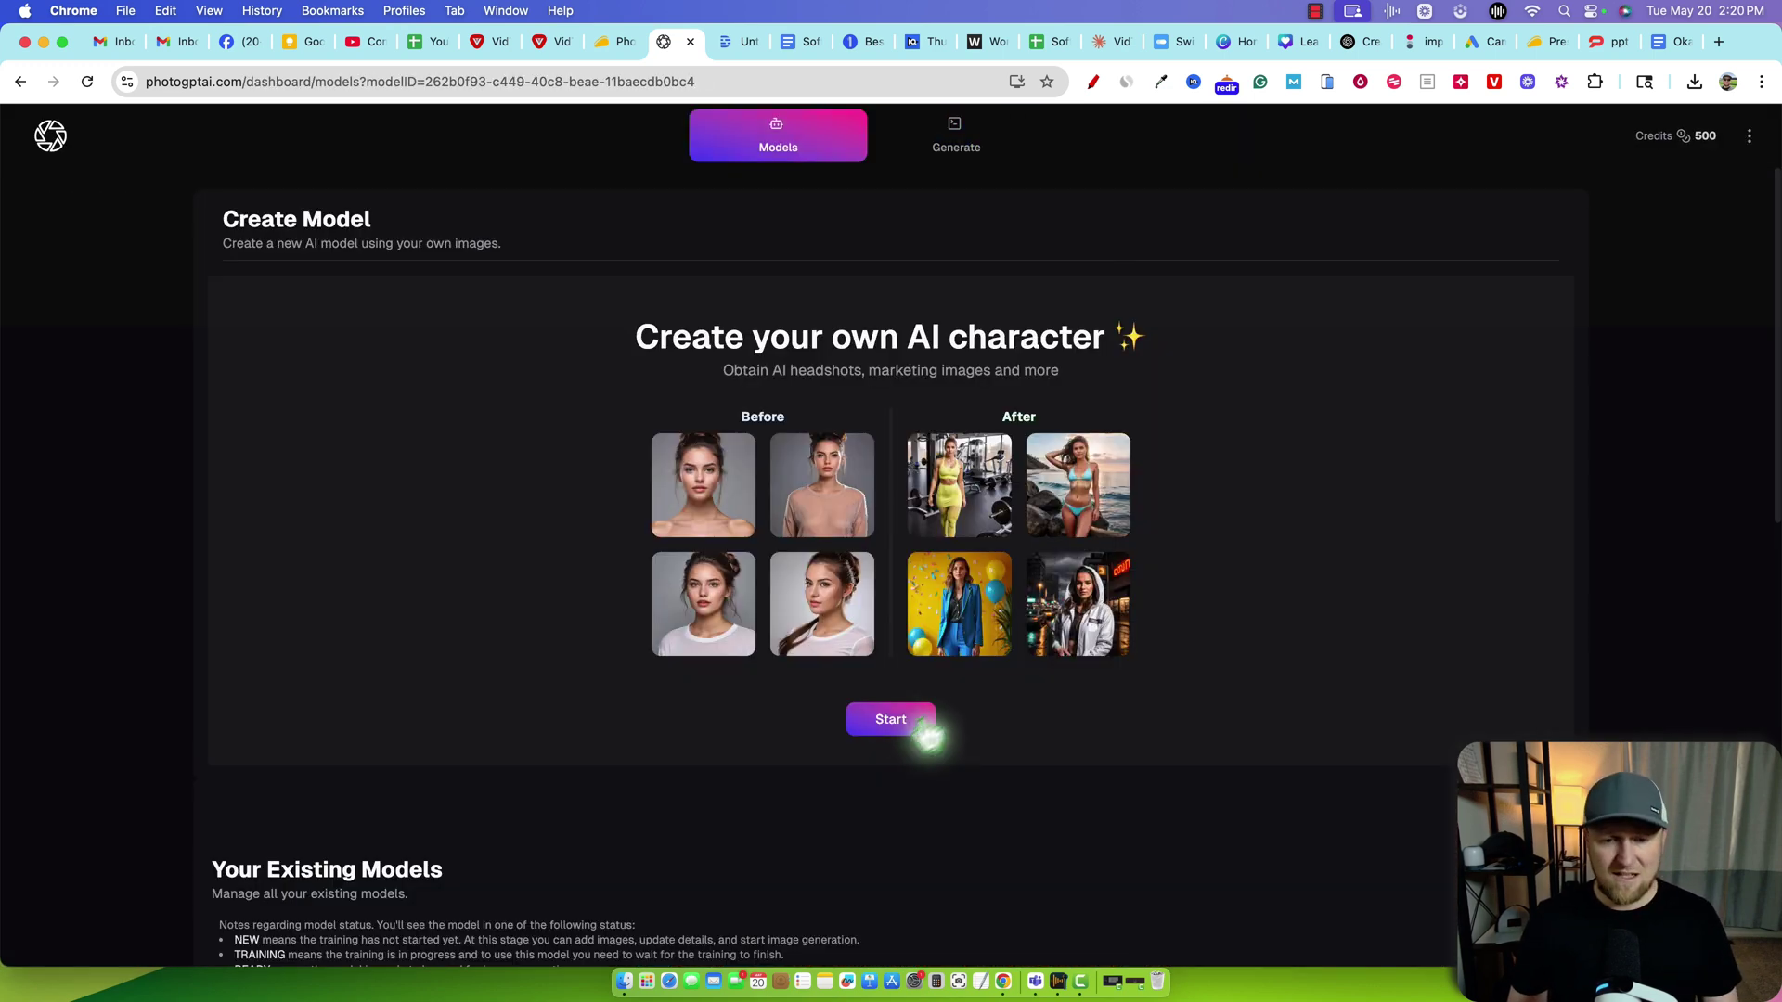
Start creating a new AI model, choose Man as the gender and answer the questions up to the model name.
left_click(914, 728)
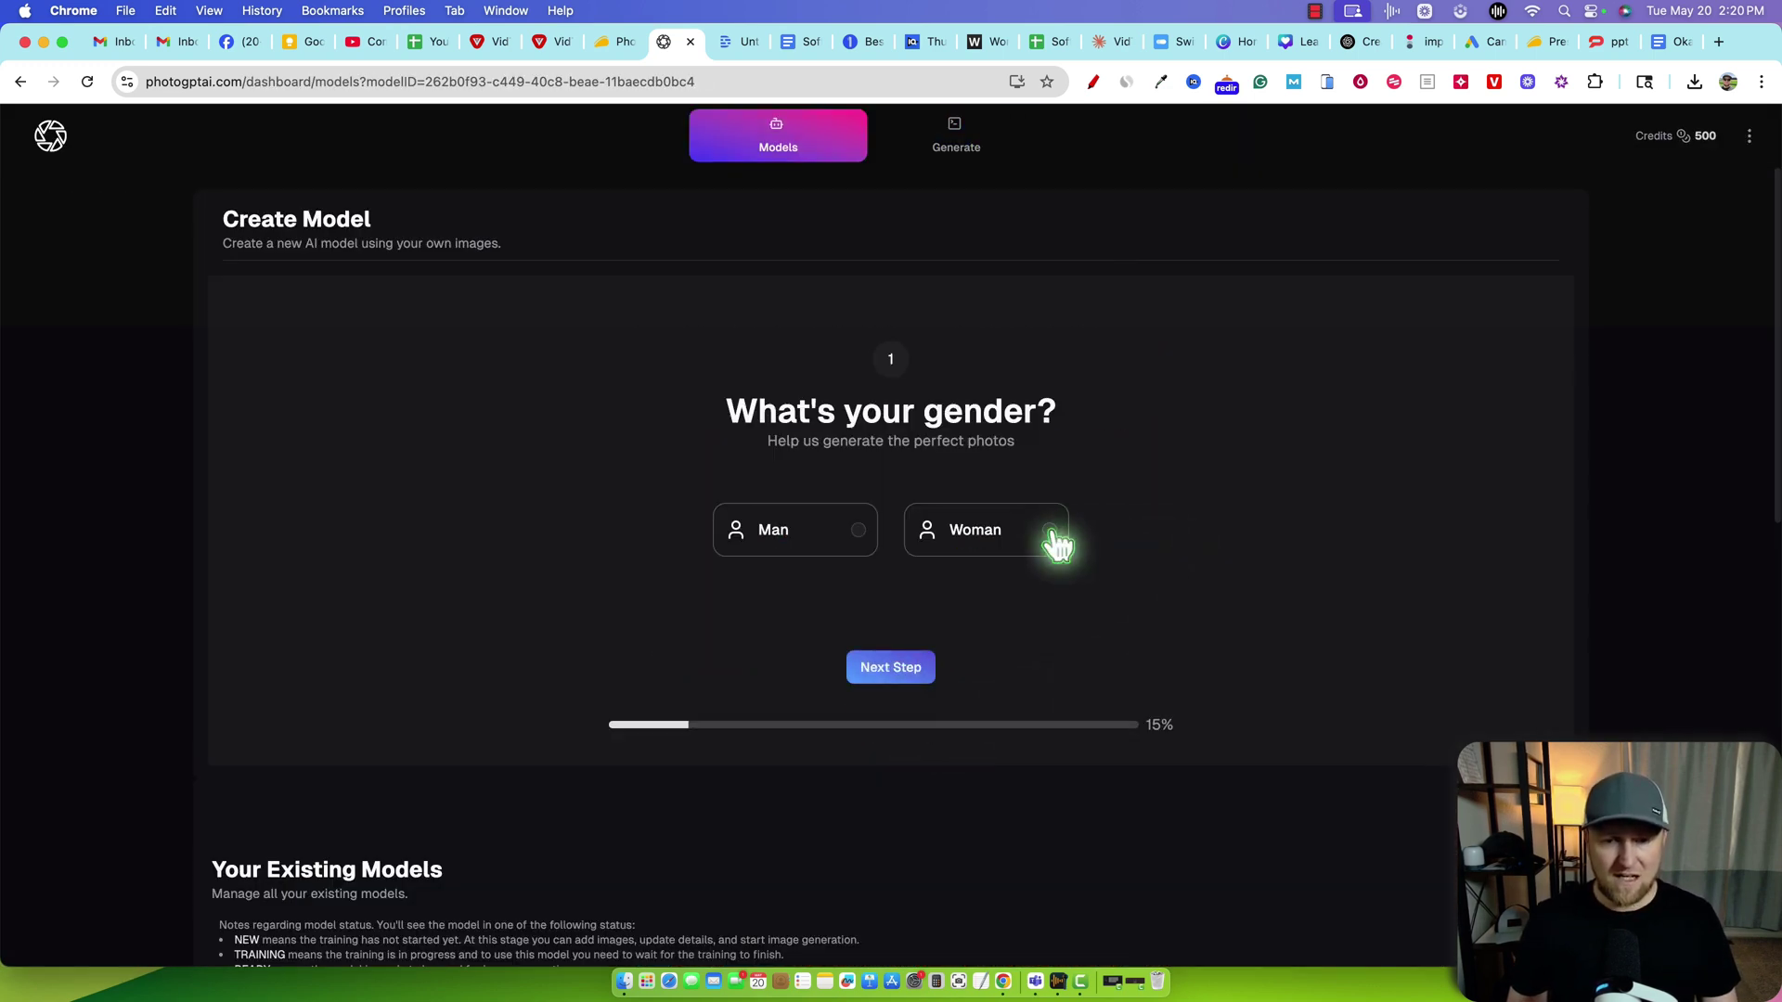
left_click(855, 543)
left_click(797, 565)
left_click(924, 667)
left_click(910, 508)
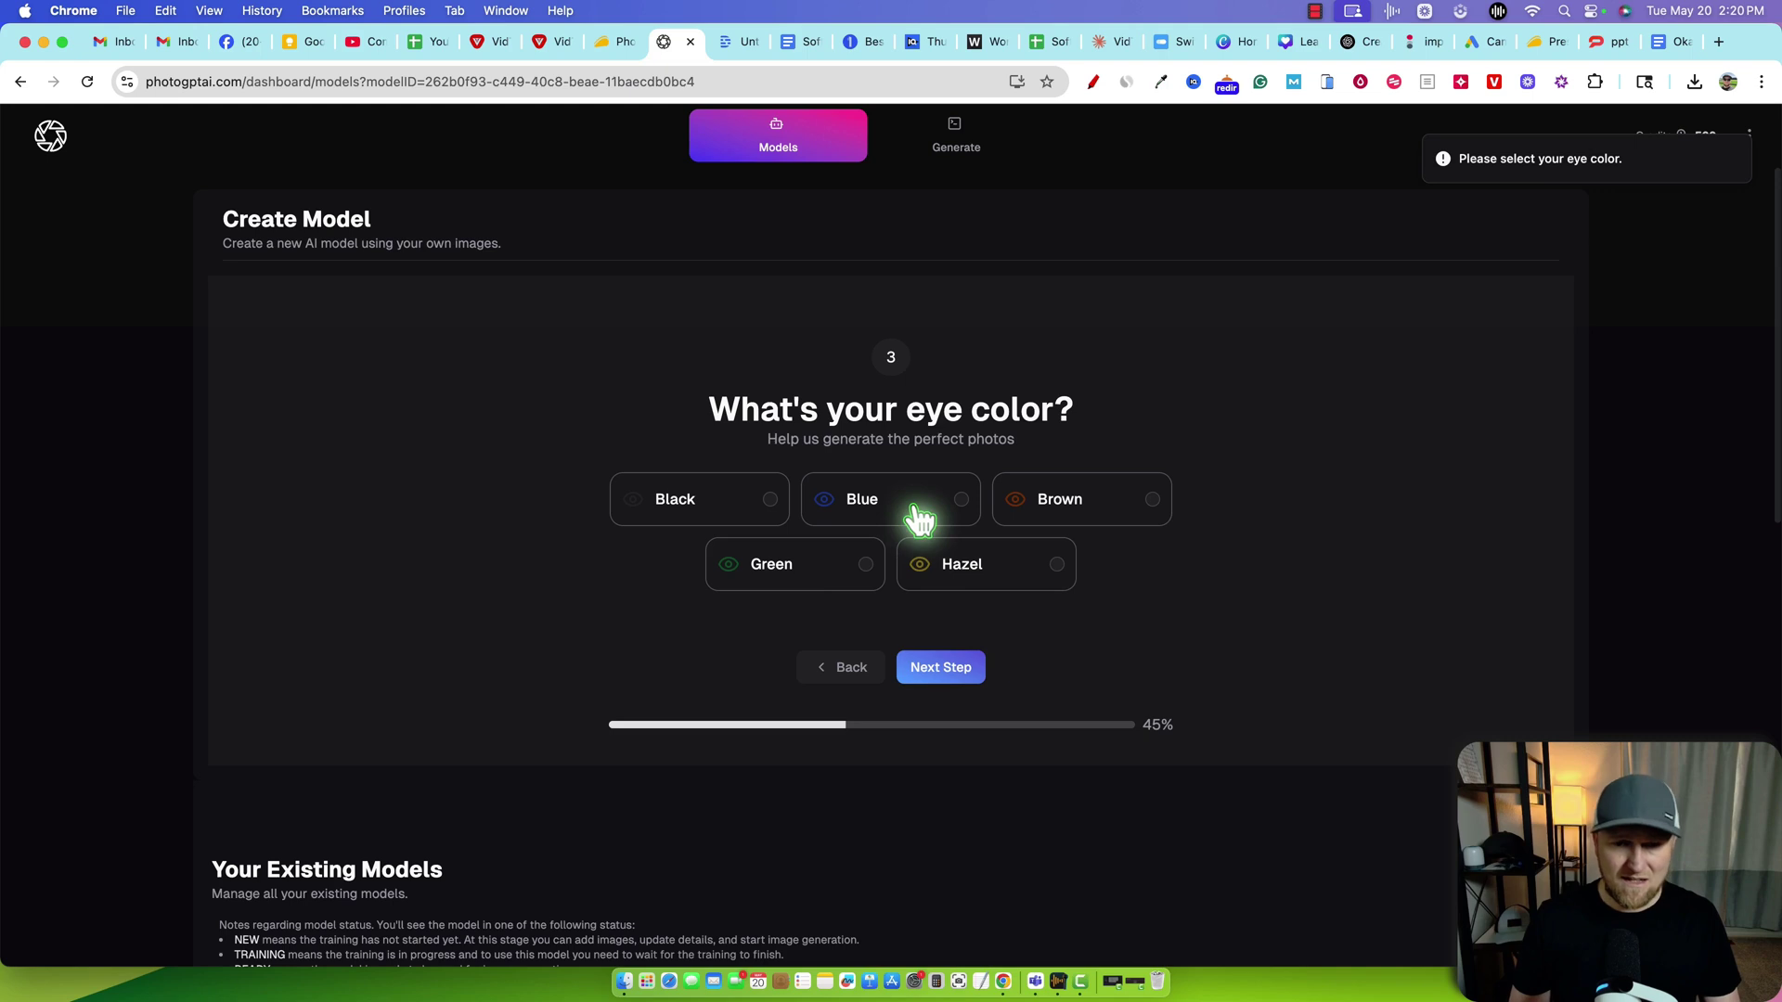
left_click(784, 491)
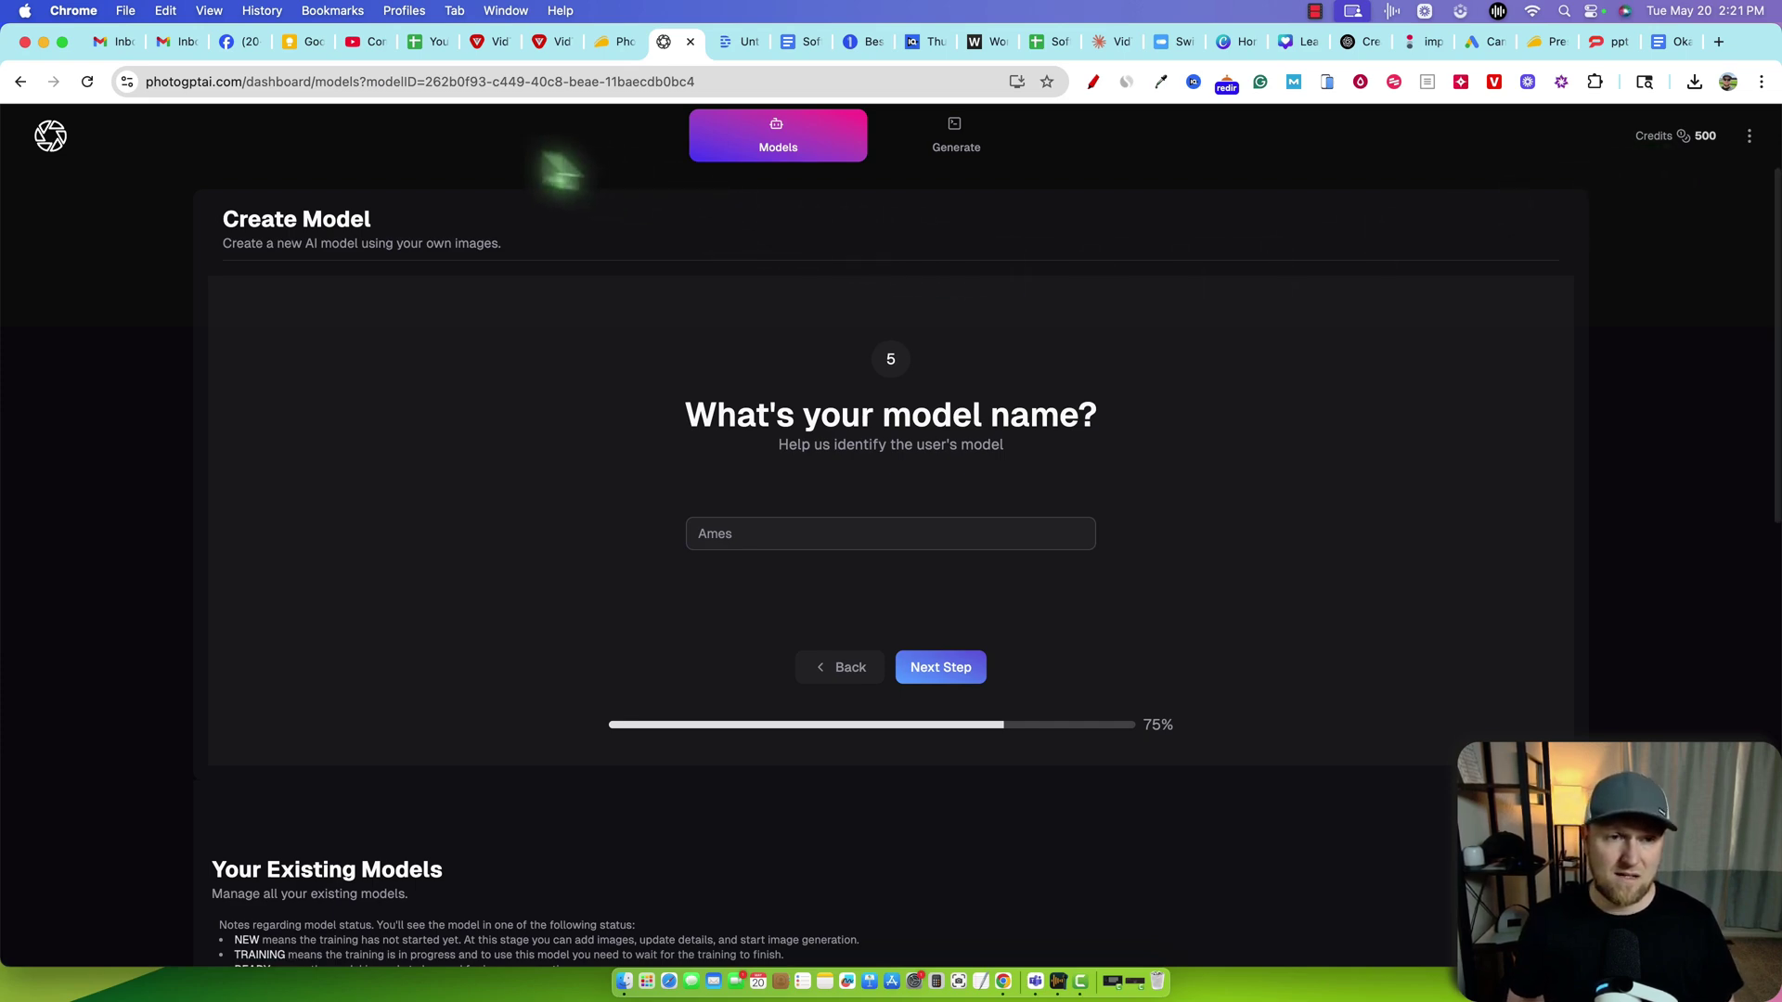
Examine the existing trained model's details, its uploaded training photos and the options for editing it or adding images.
scroll(779, 685, "up", 2)
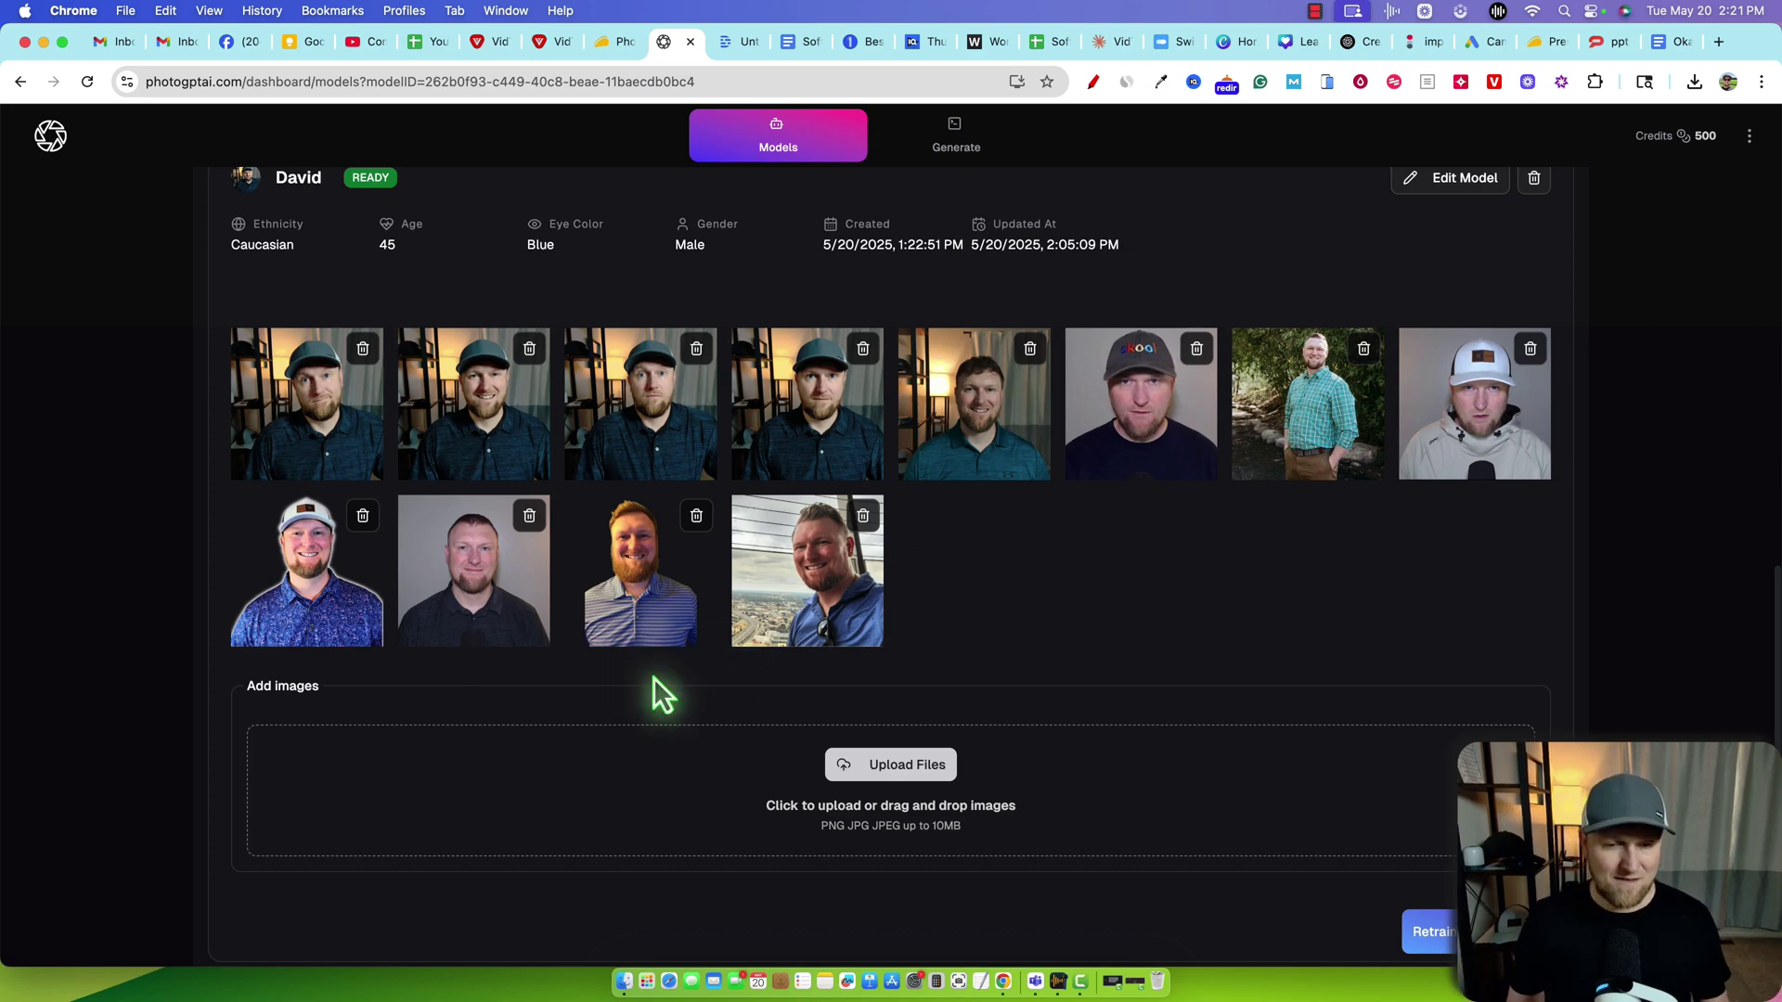
scroll(891, 765, "up", 1)
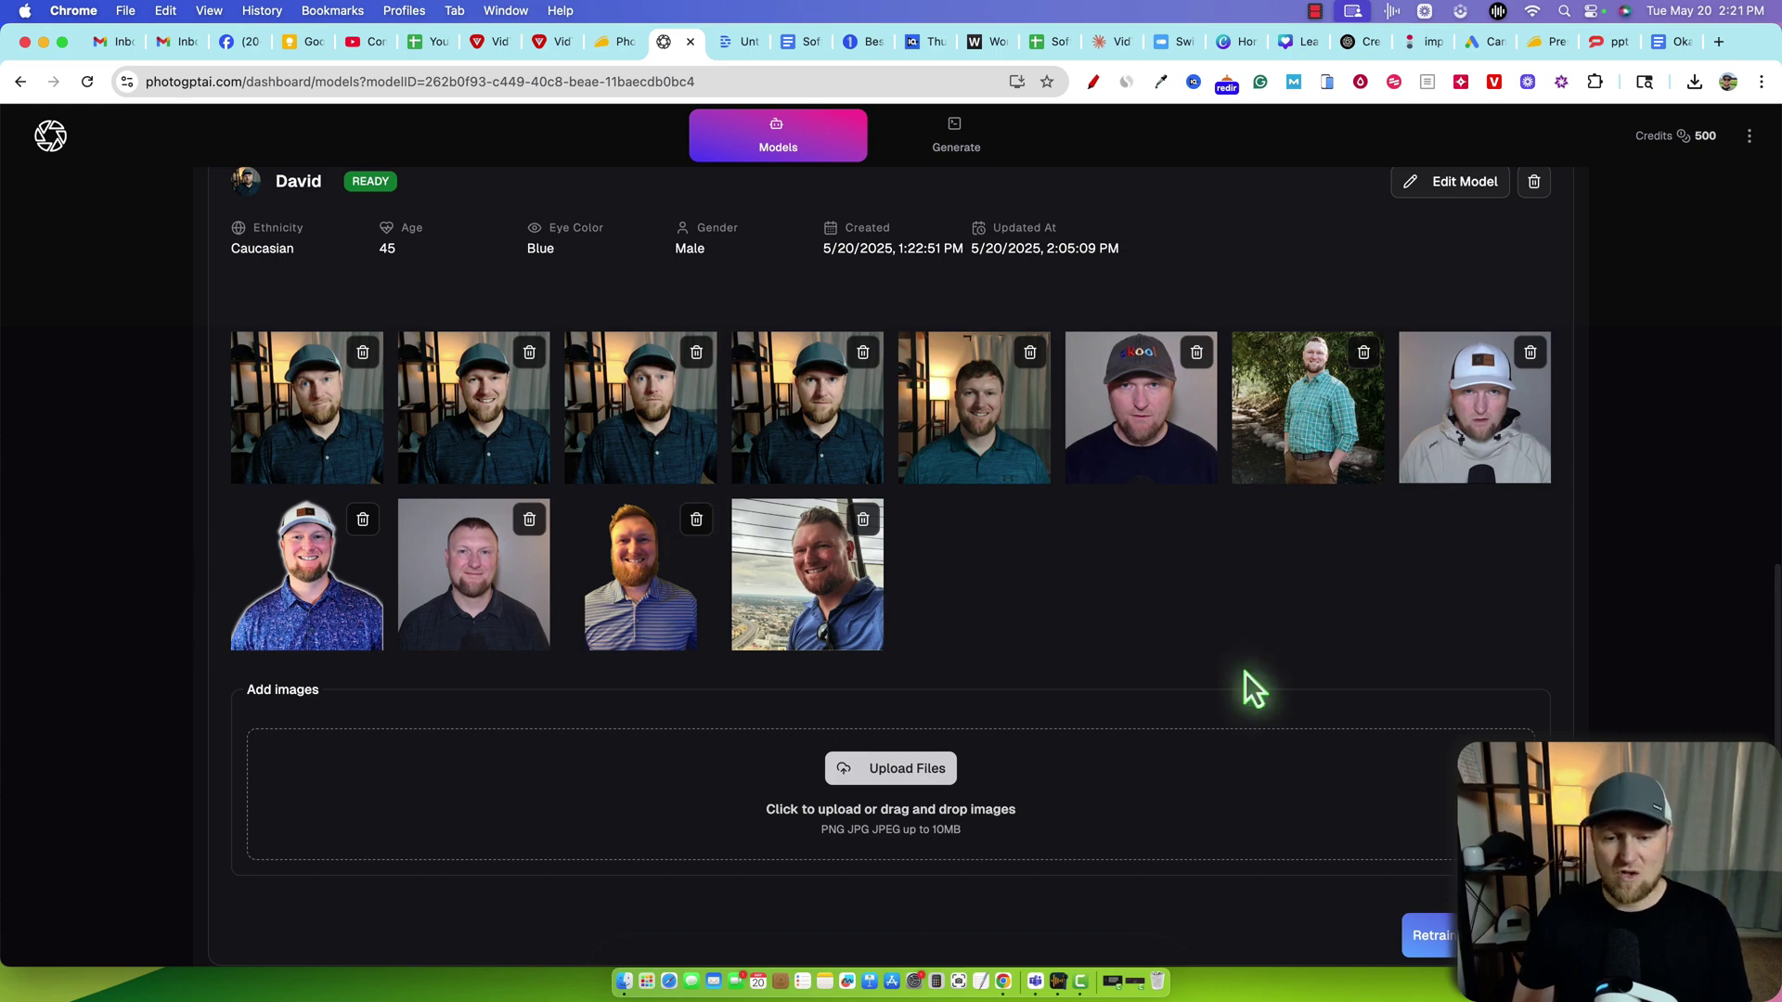
scroll(1249, 687, "down", 2)
scroll(1242, 685, "up", 10)
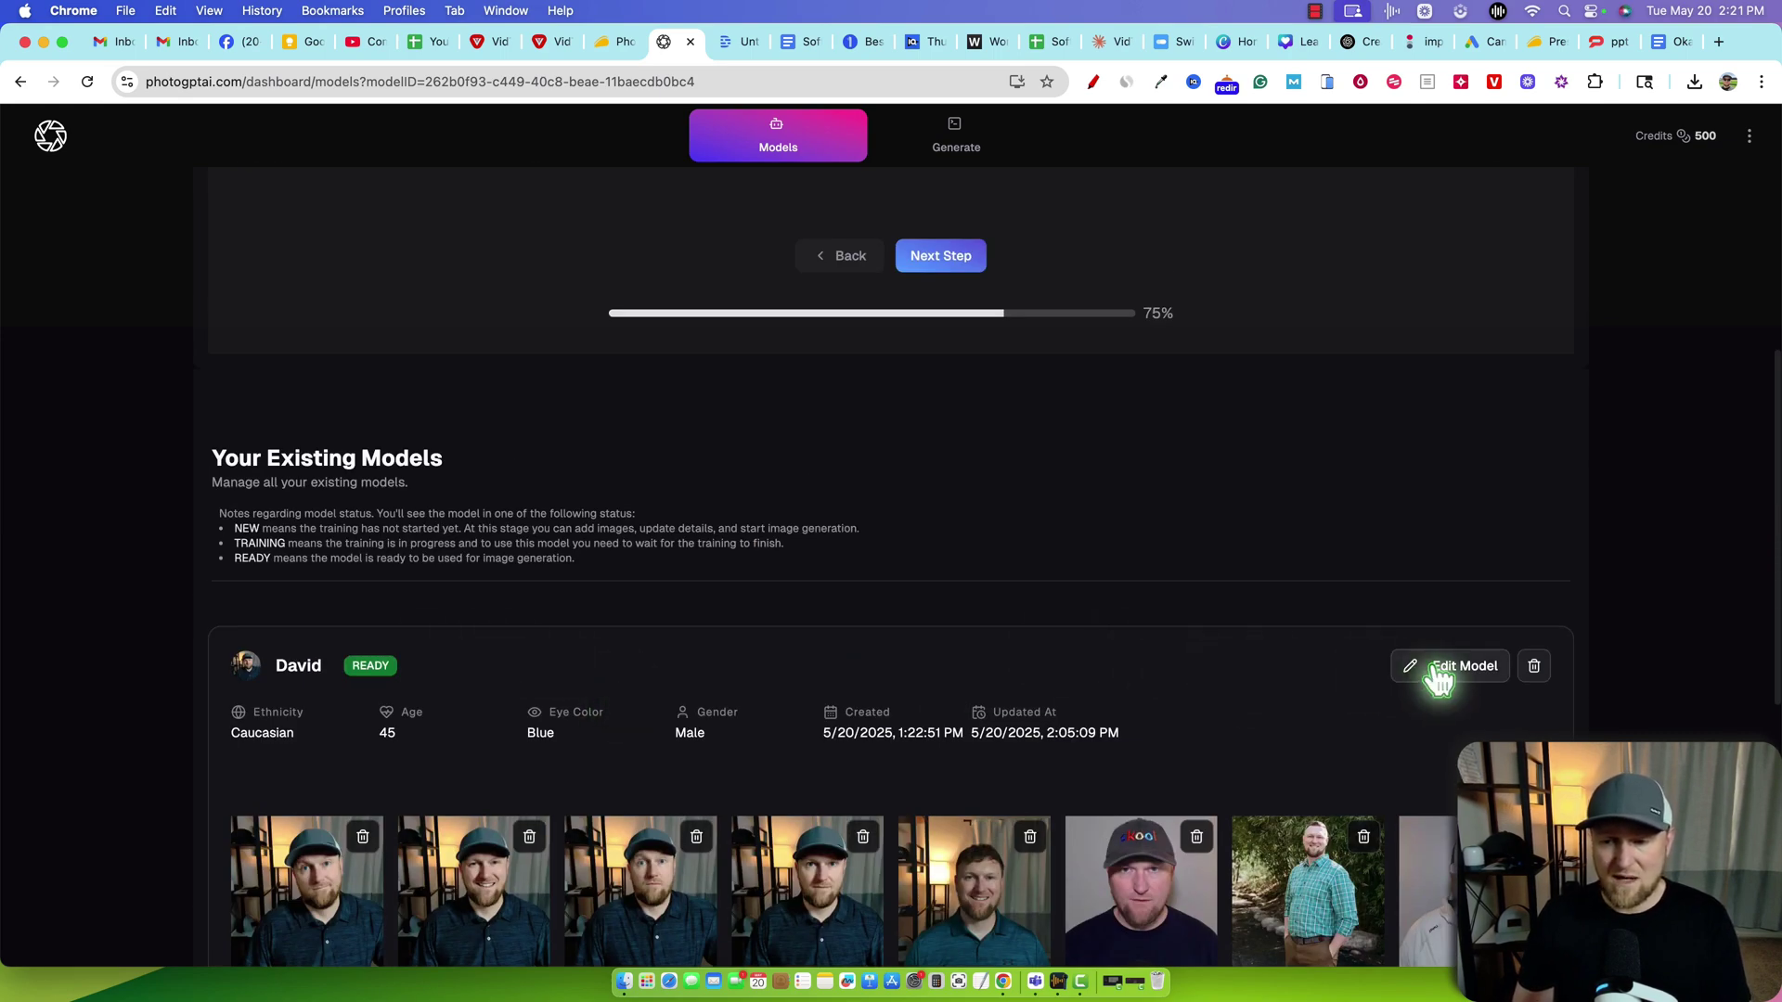
scroll(807, 691, "down", 10)
scroll(1566, 357, "up", 4)
scroll(1629, 726, "down", 3)
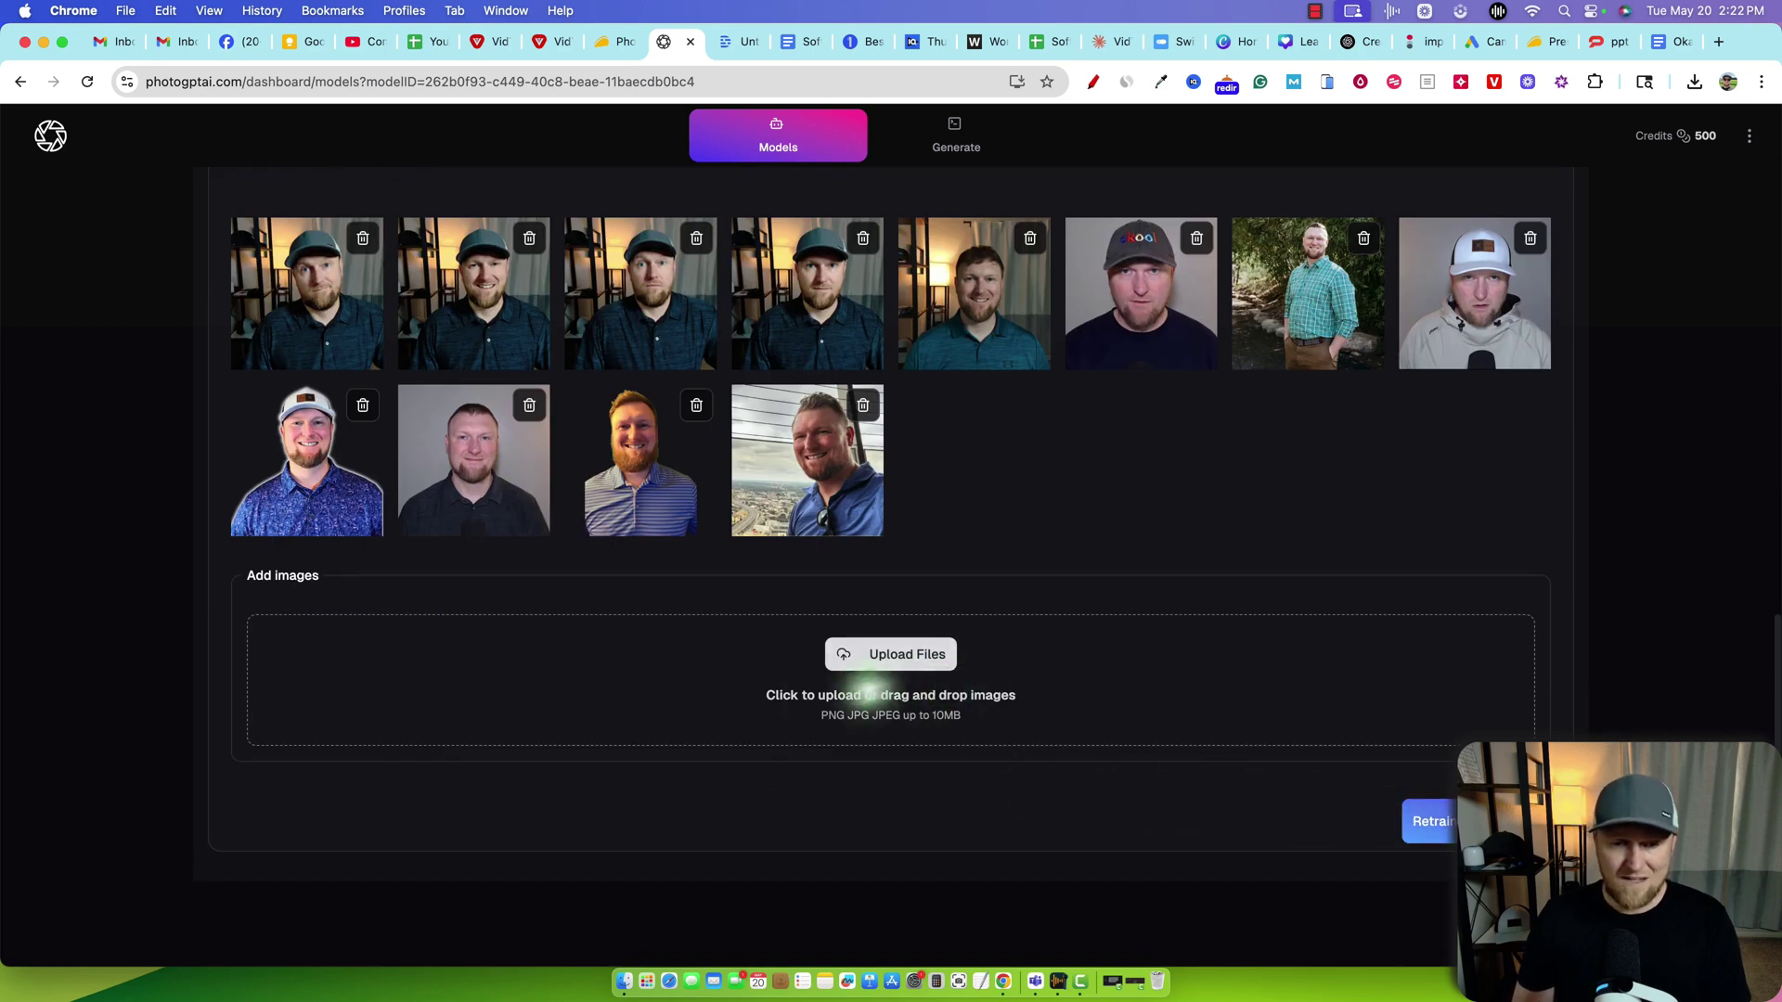
scroll(817, 692, "up", 3)
scroll(825, 701, "down", 1)
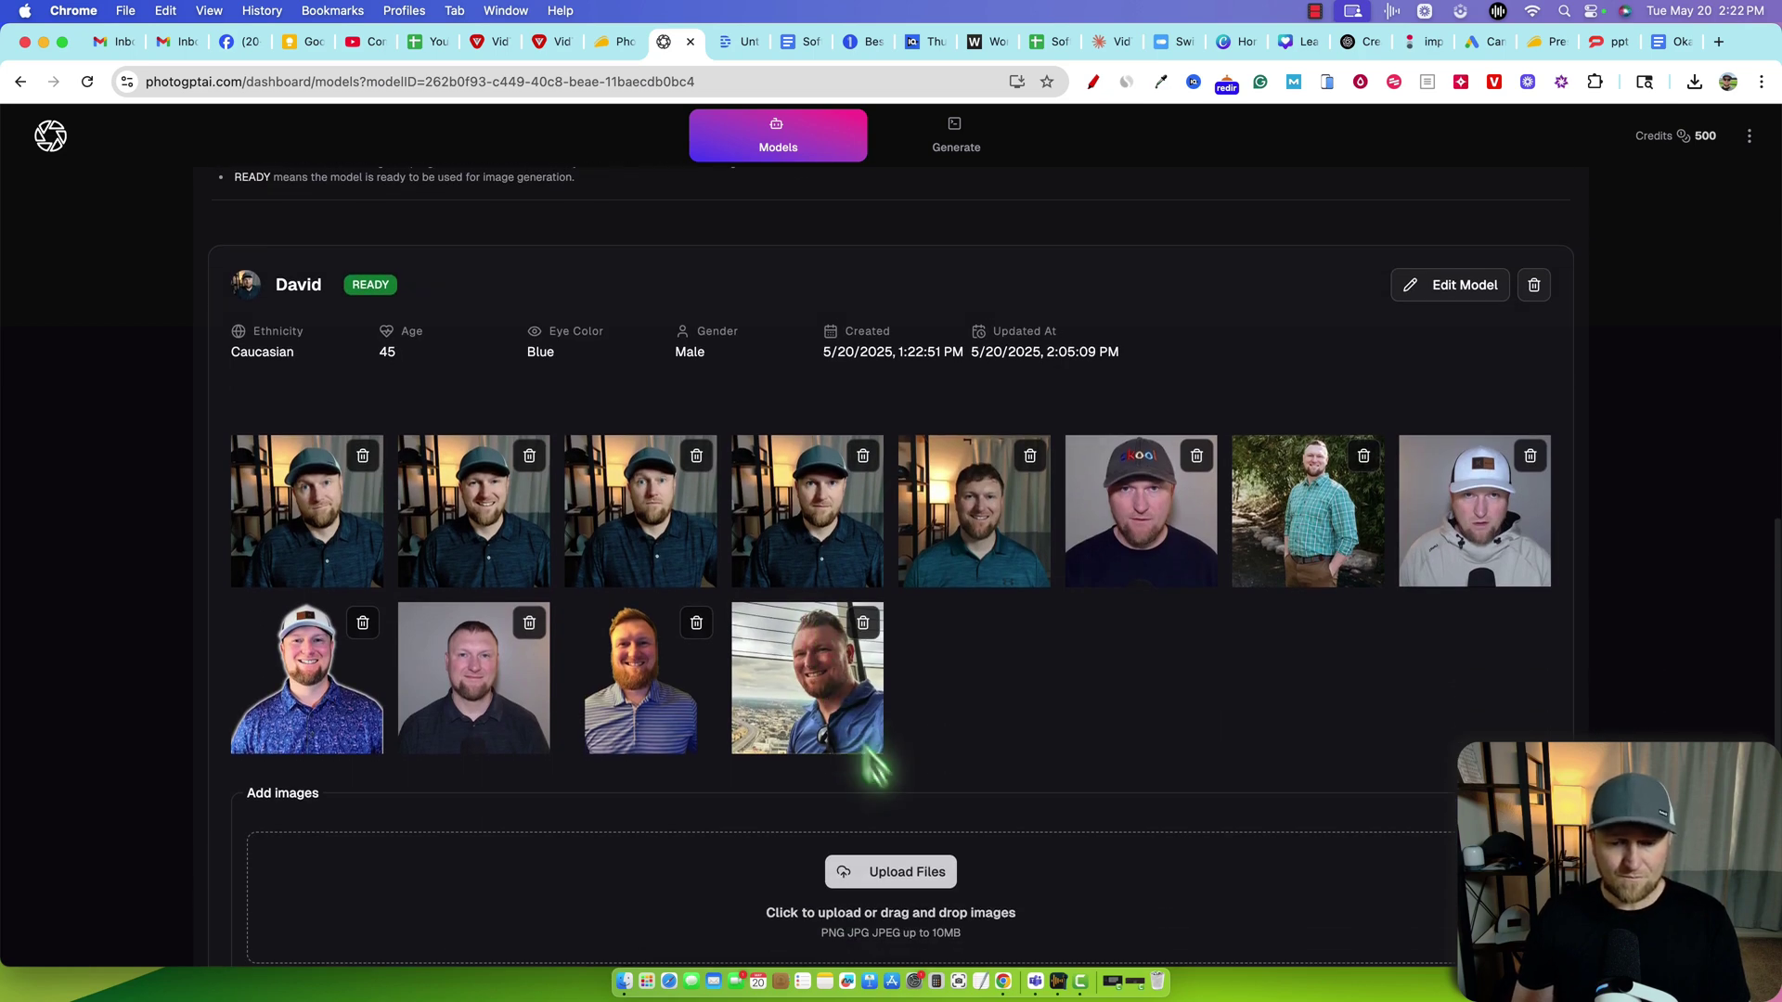
Open the image generation page and select the custom-trained Caucasian male model.
scroll(697, 227, "up", 9)
left_click(963, 154)
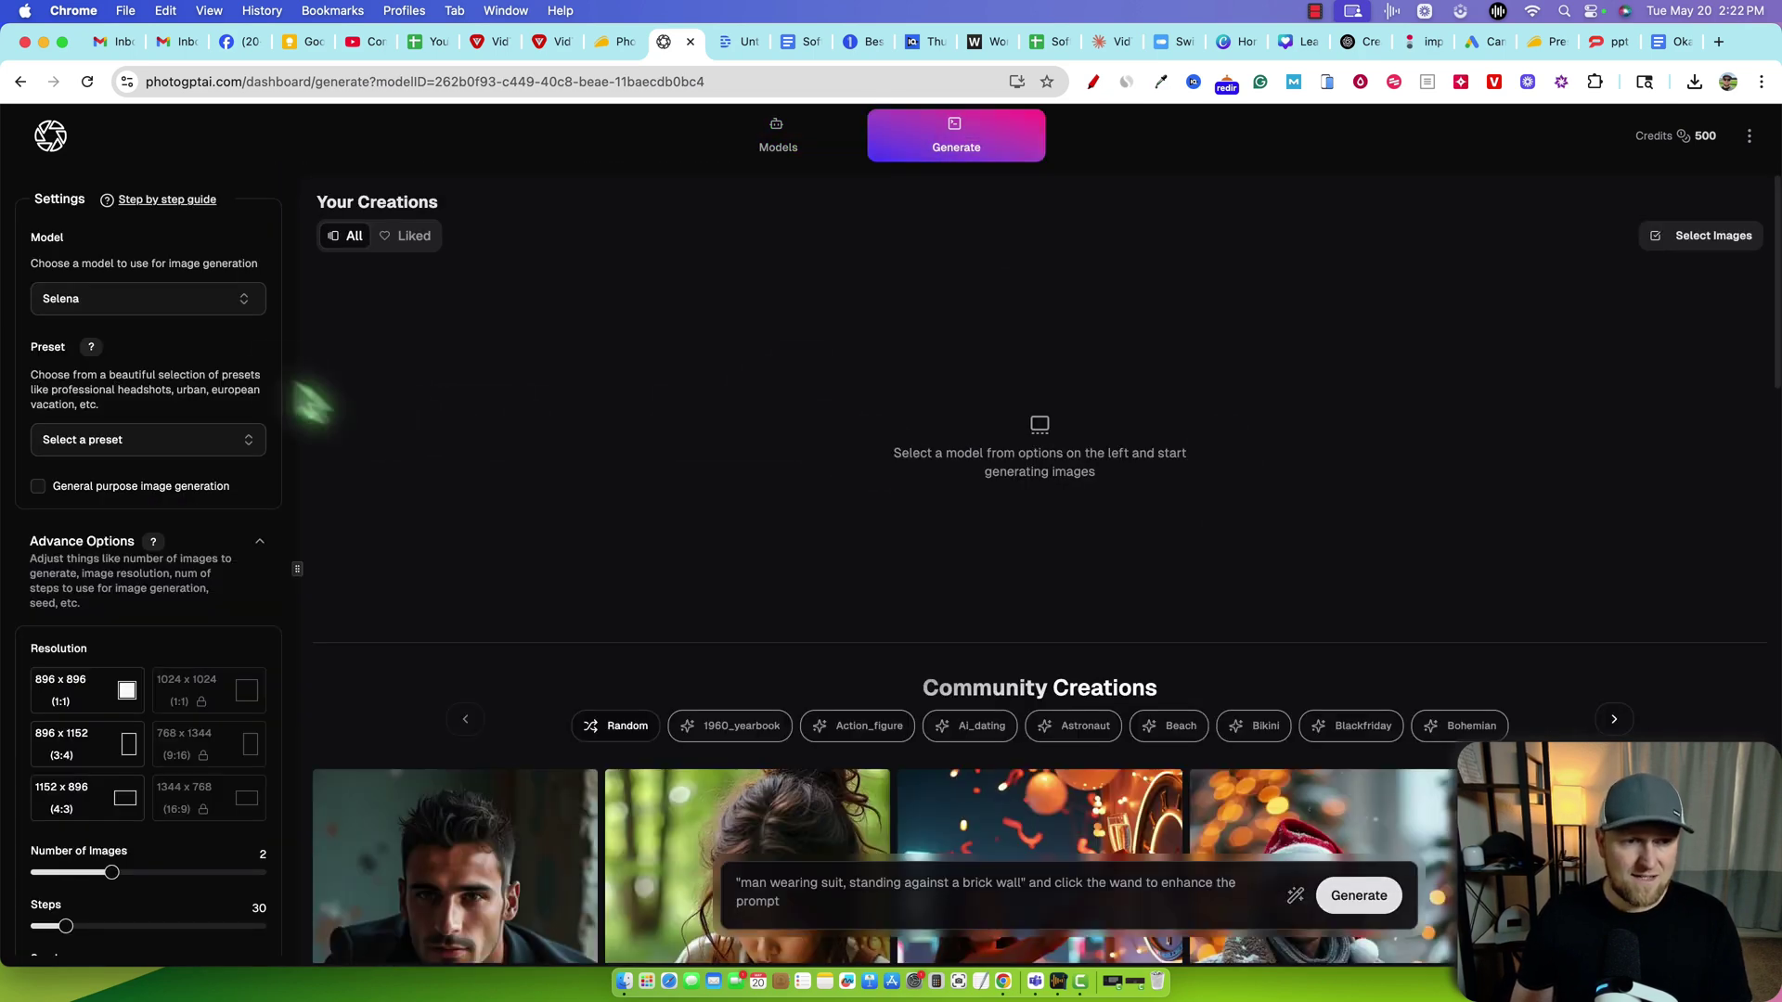
left_click(246, 306)
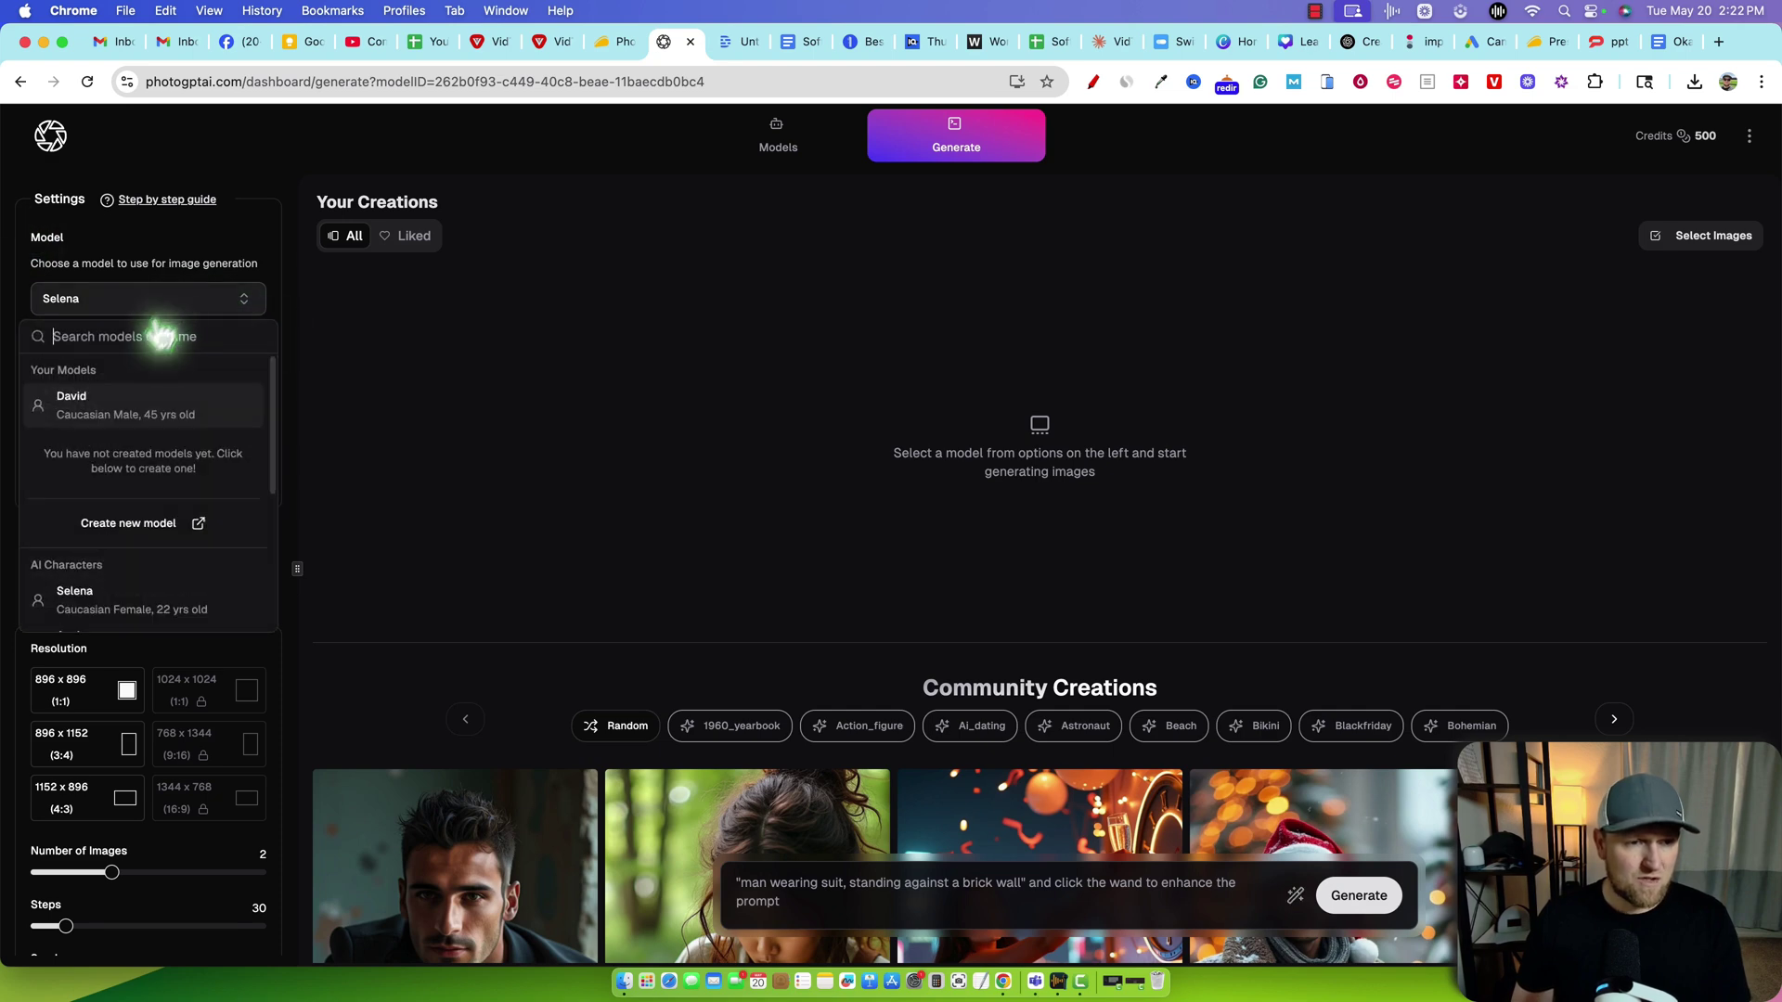
left_click(101, 403)
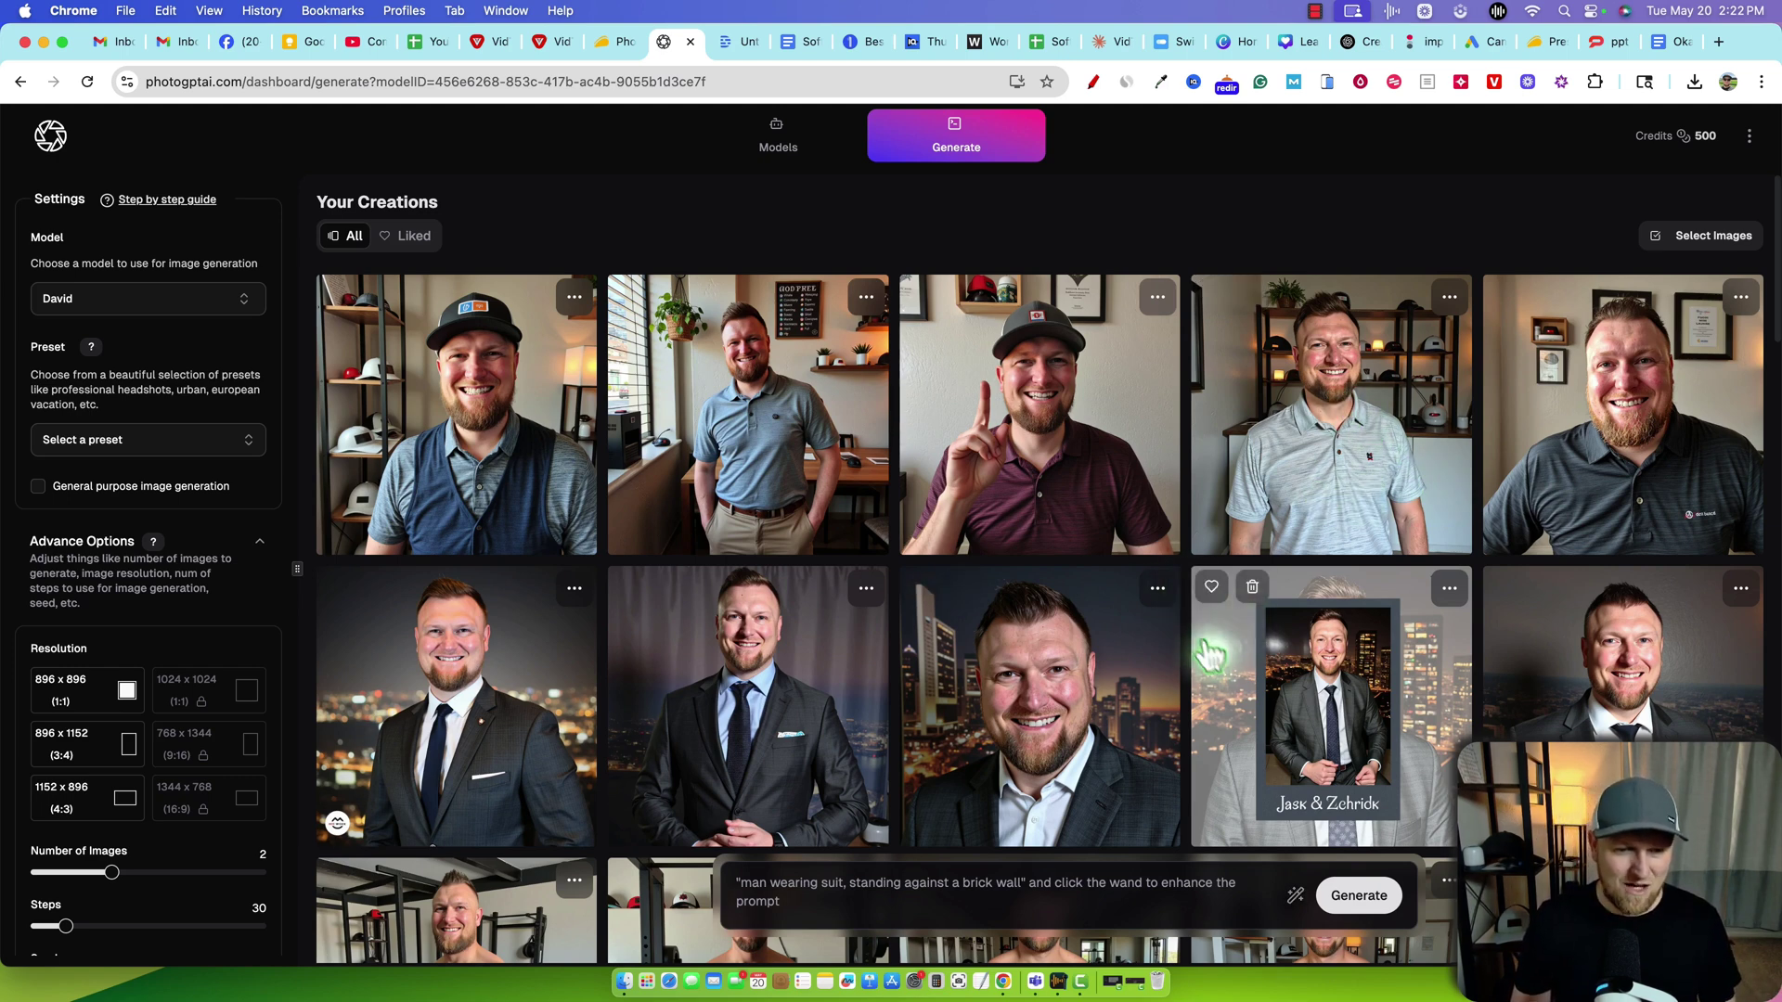
Review the model's generated images and view the details of the suit headshot with blurred city lights.
scroll(501, 650, "down", 3)
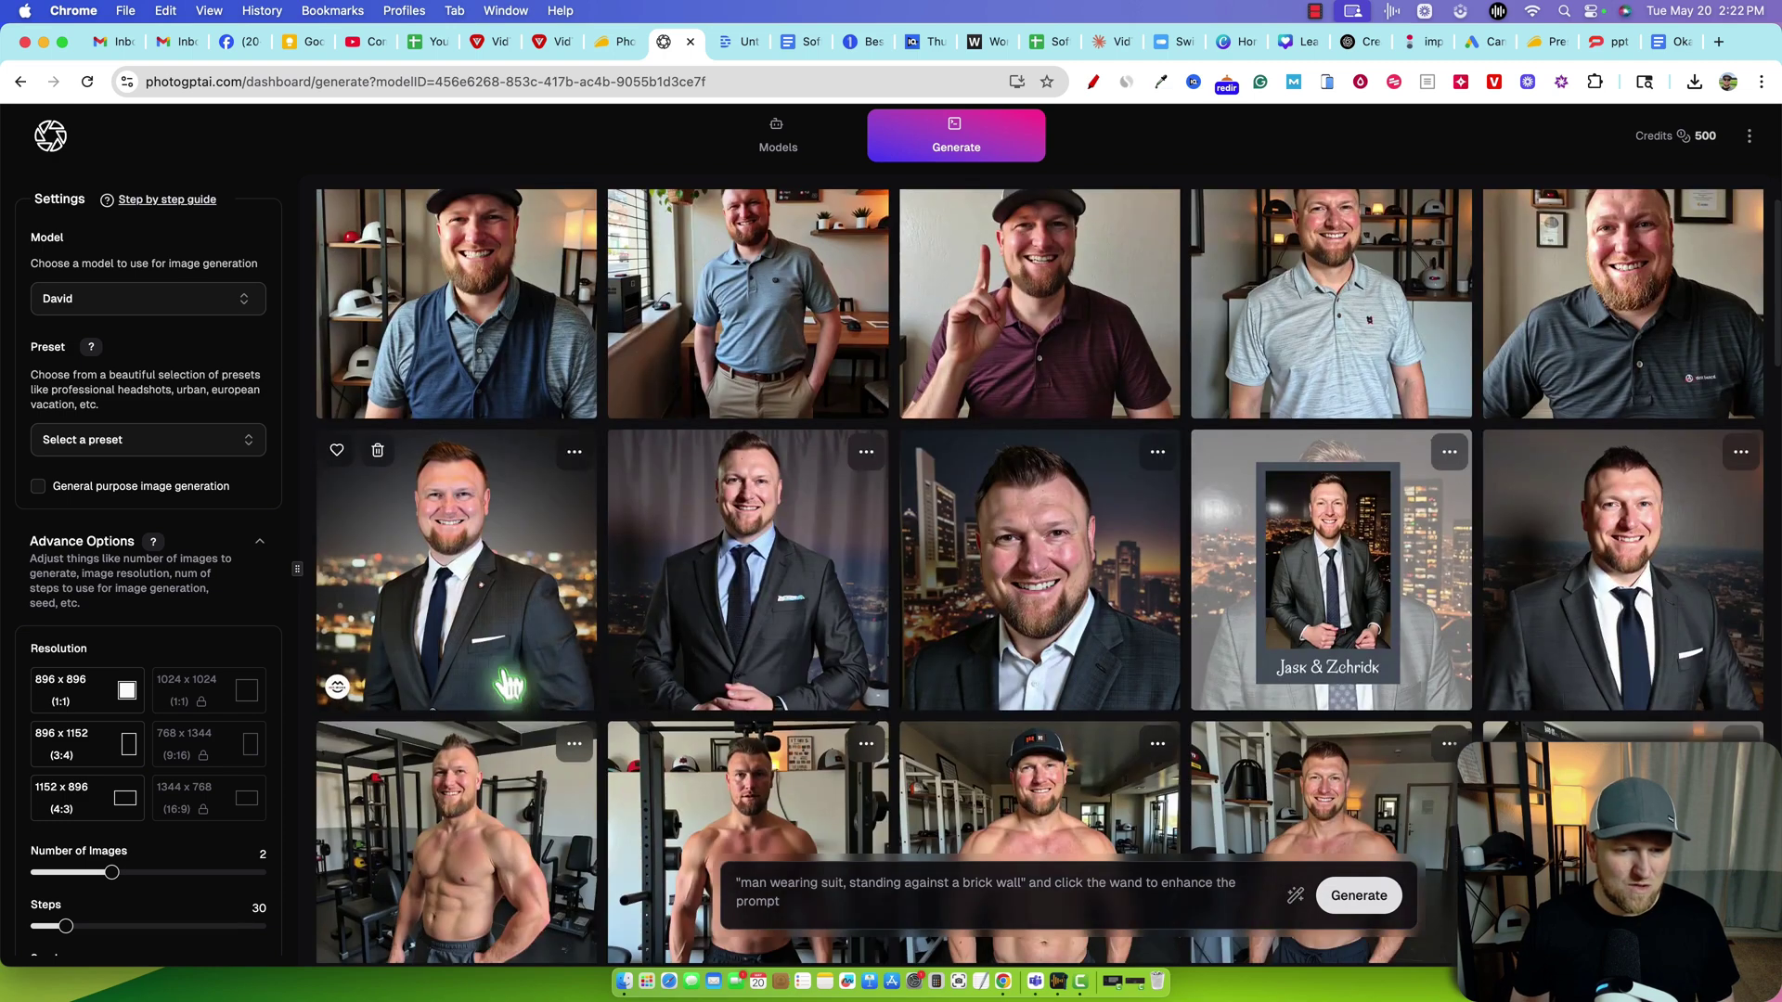
left_click(489, 578)
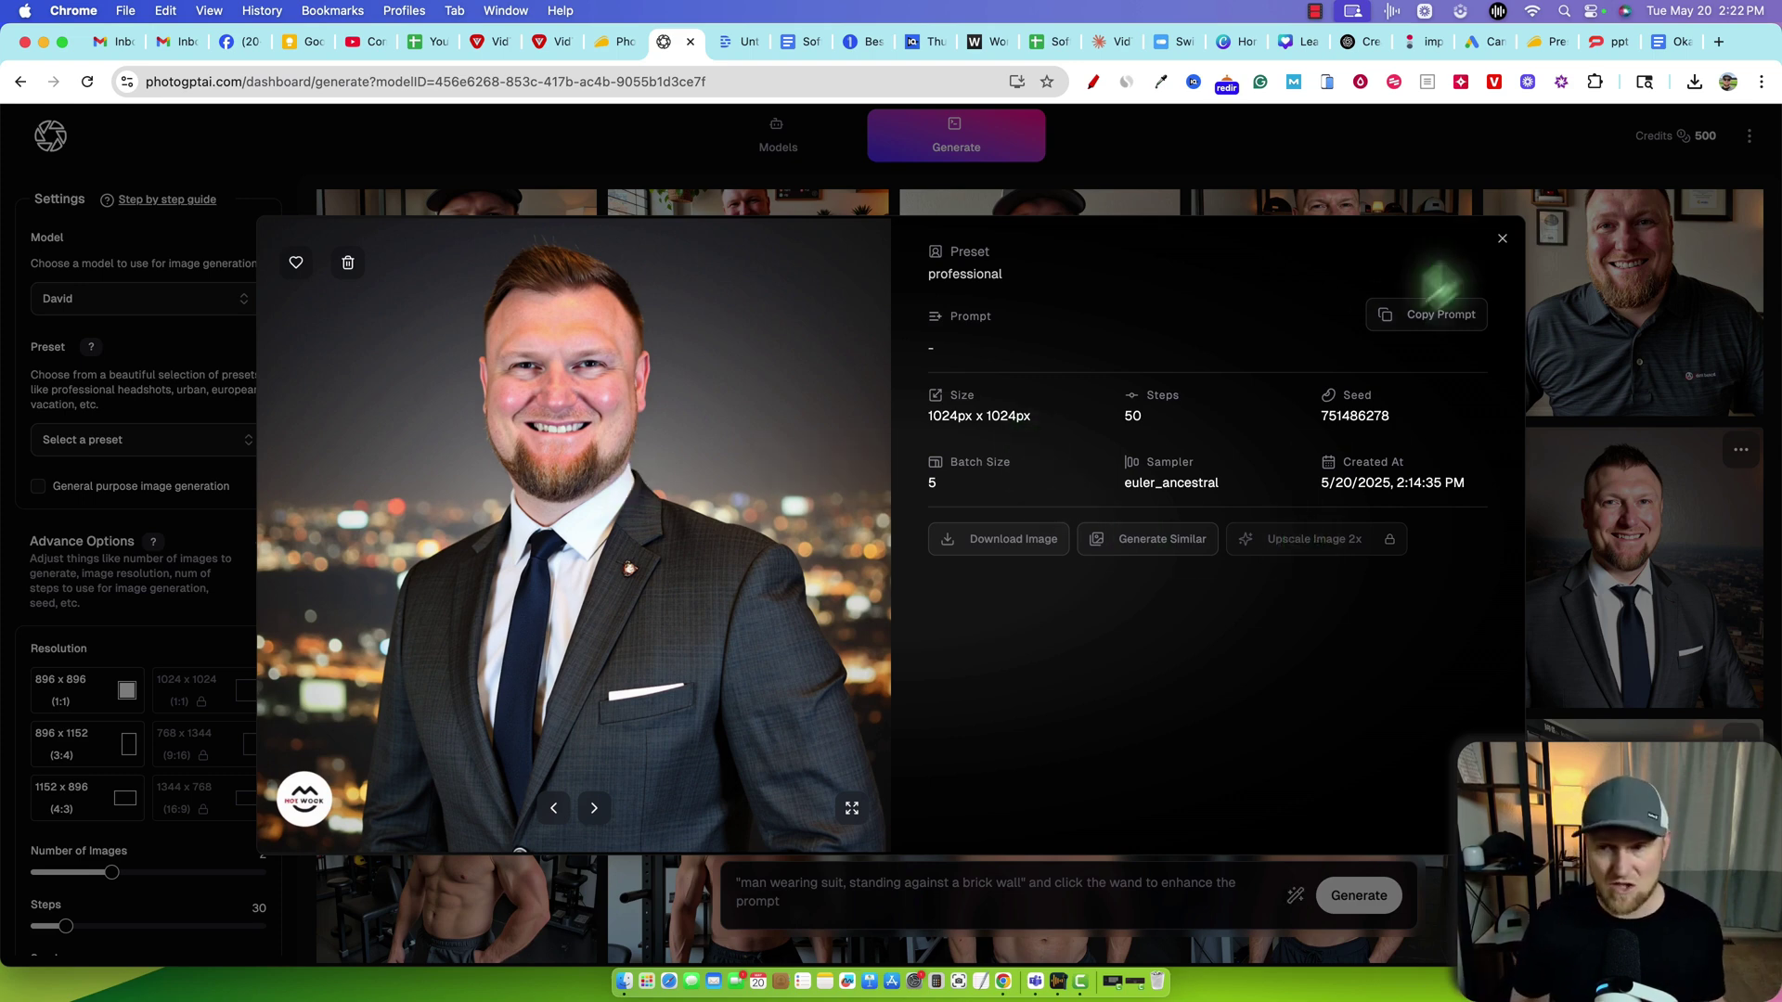
left_click(1502, 238)
scroll(1316, 583, "up", 1)
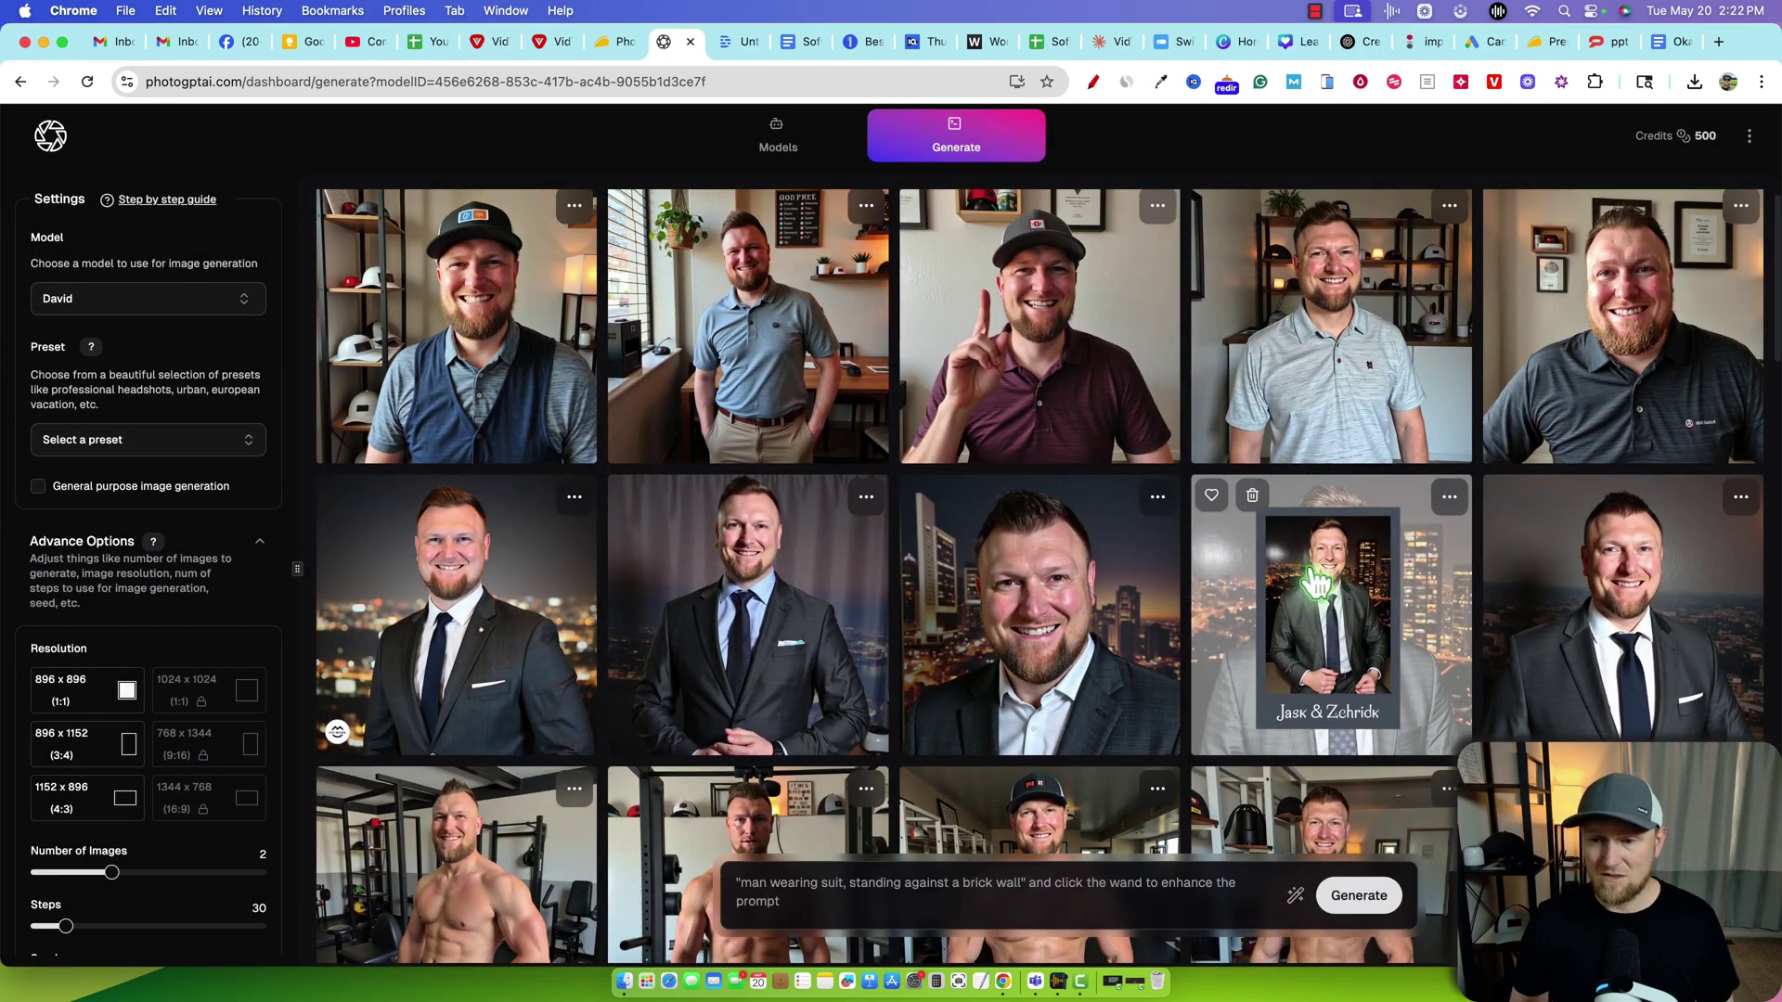
Load the cap-and-vest image's settings with Generate Similar, and copy the prompt from that image's details.
scroll(445, 302, "up", 1)
left_click(476, 307)
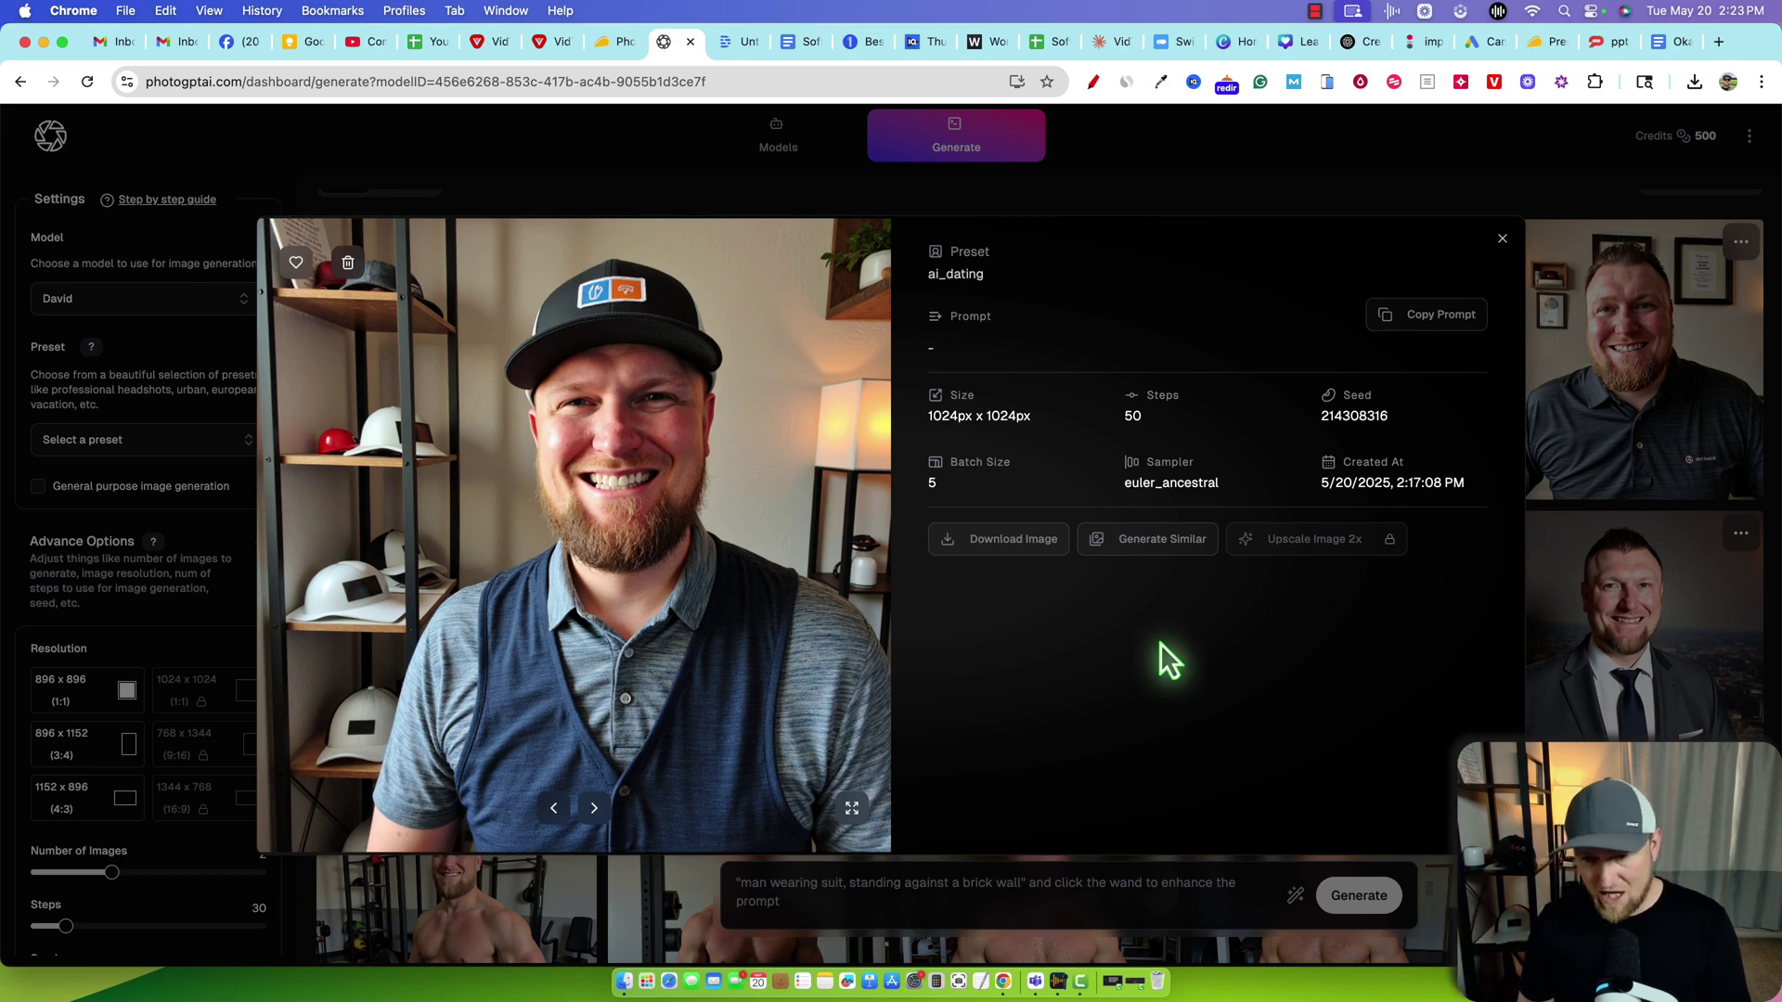
left_click(1160, 554)
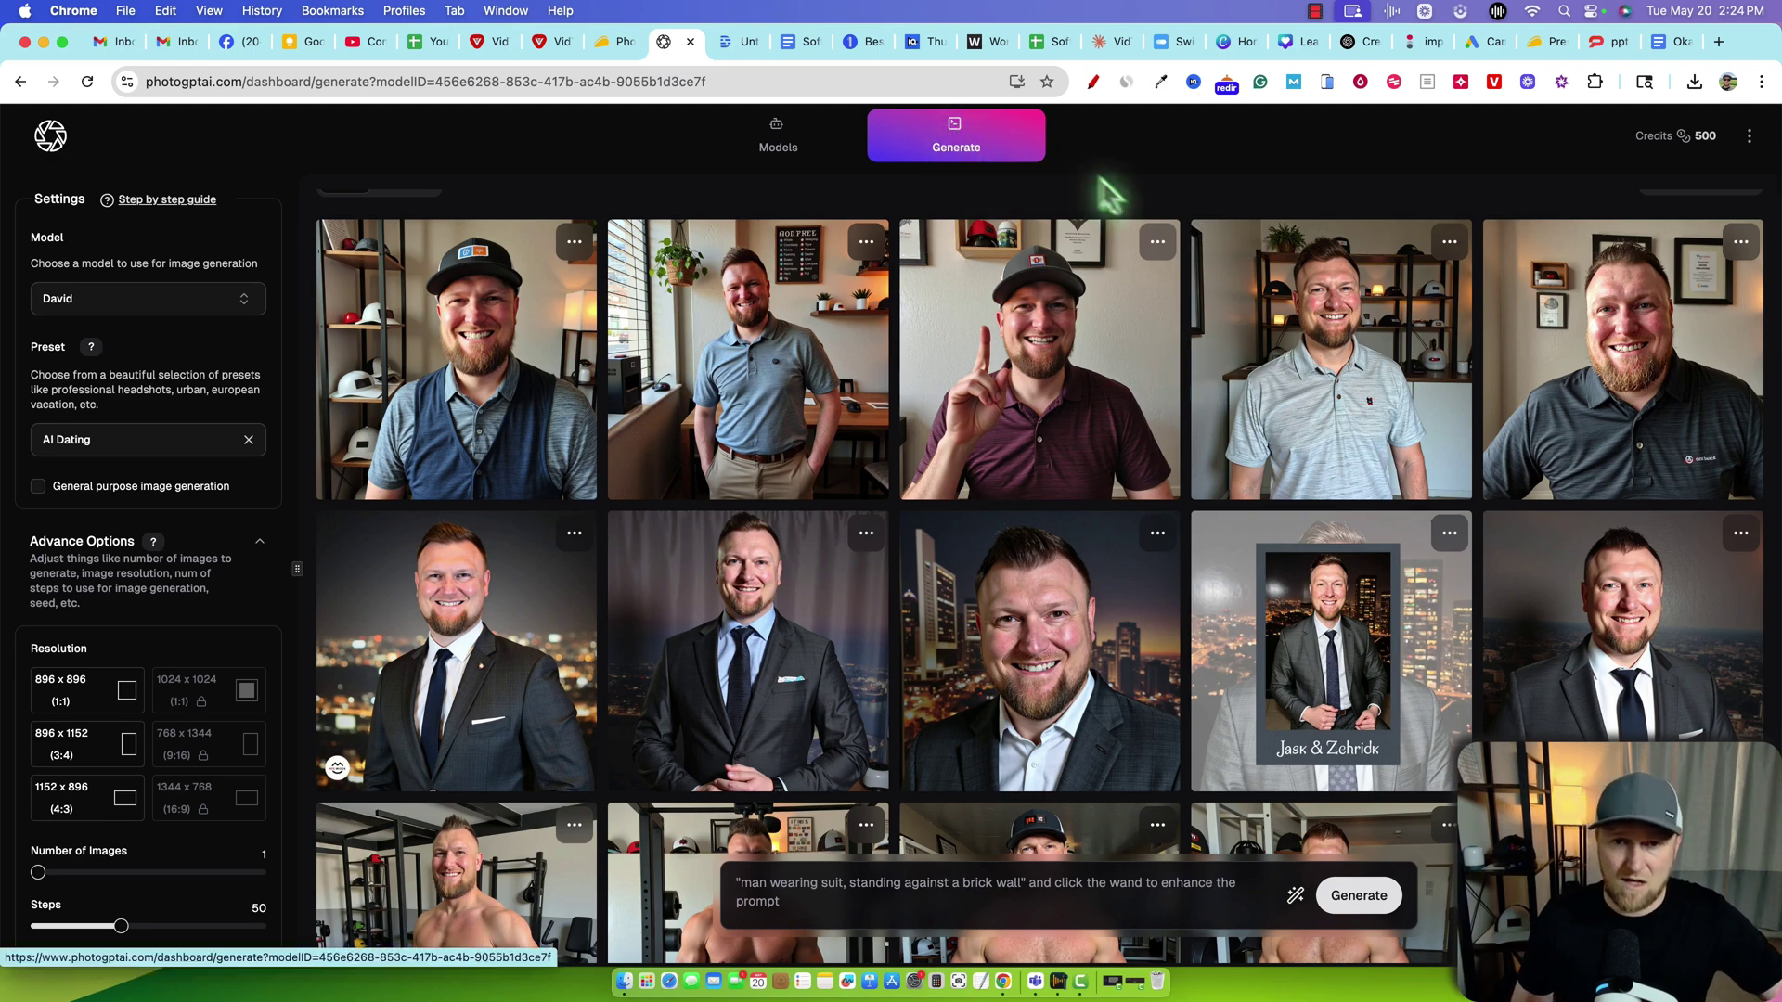
scroll(1146, 406, "up", 1)
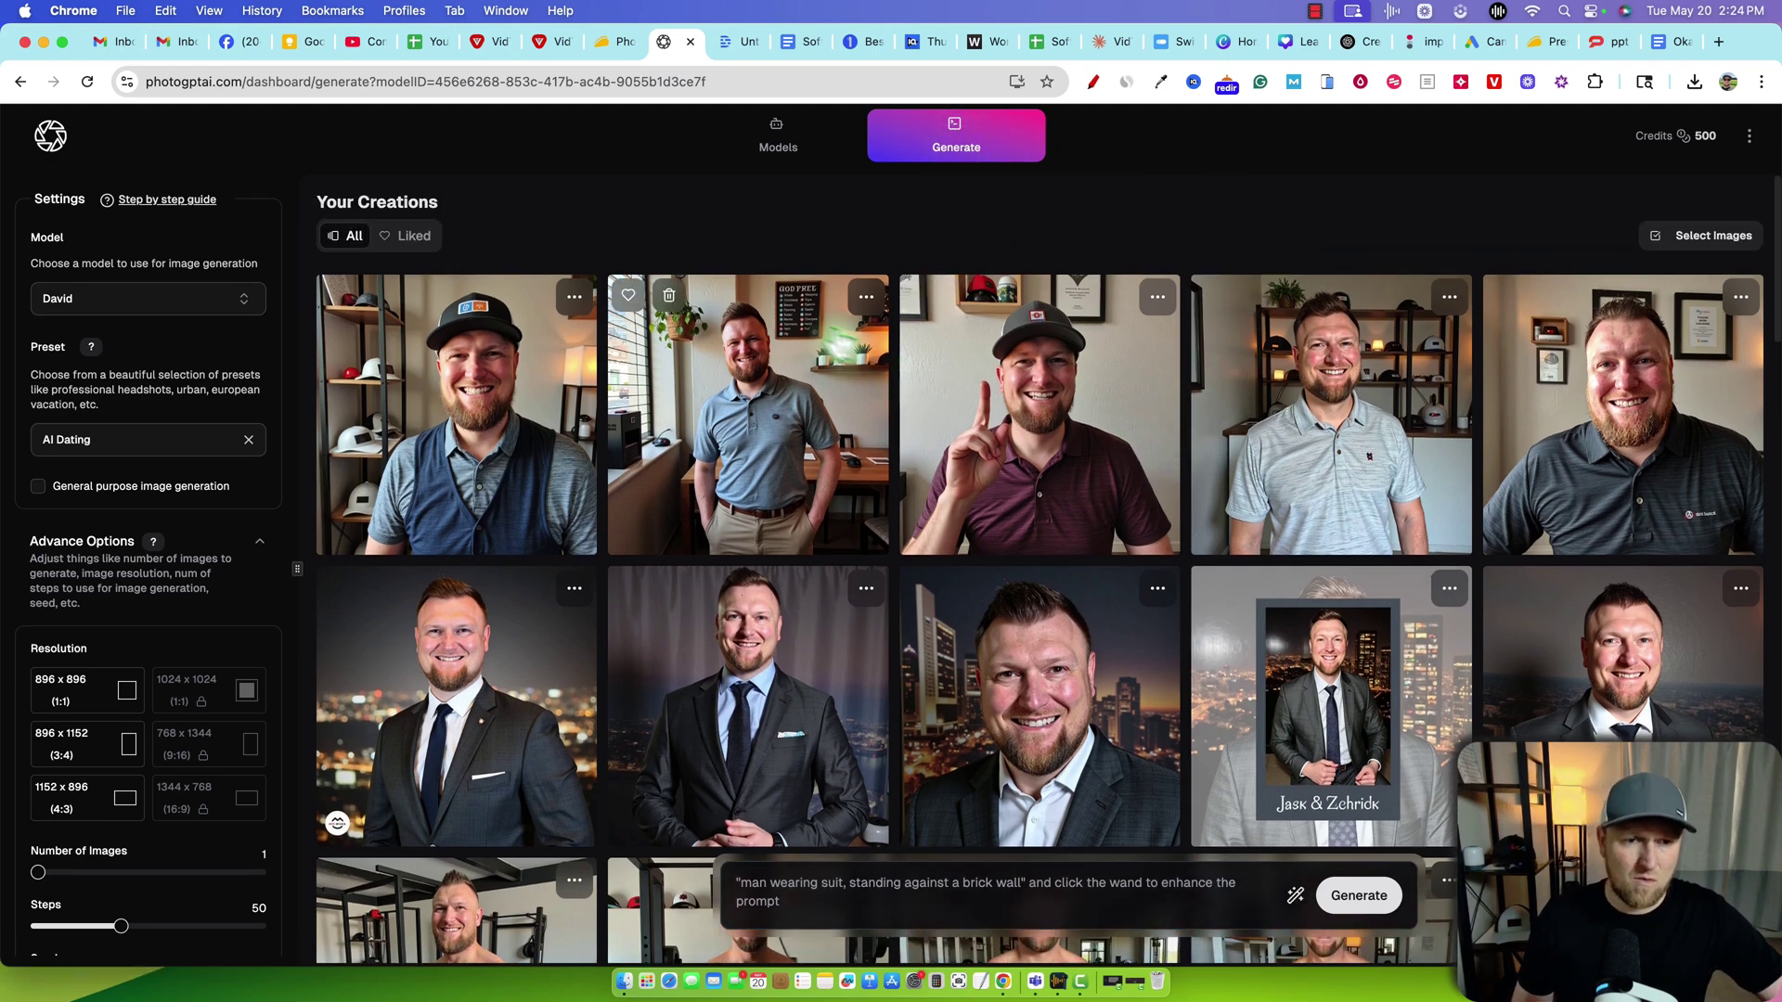
left_click(533, 442)
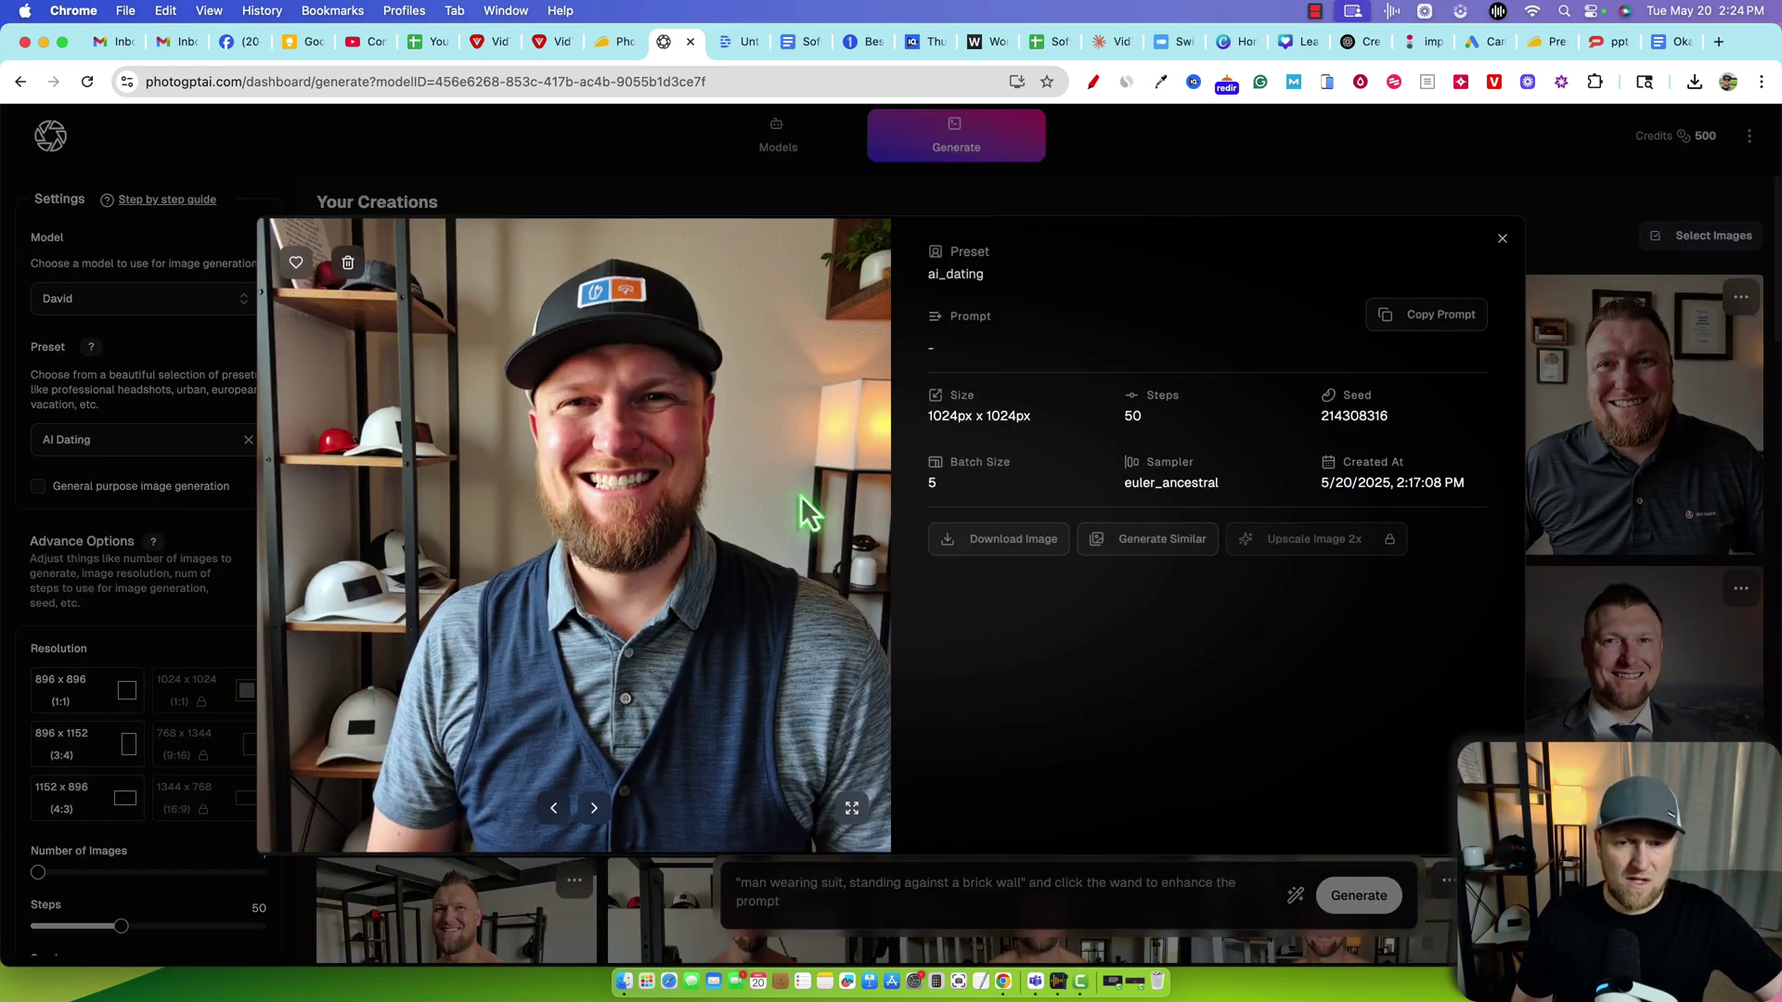
left_click(1415, 315)
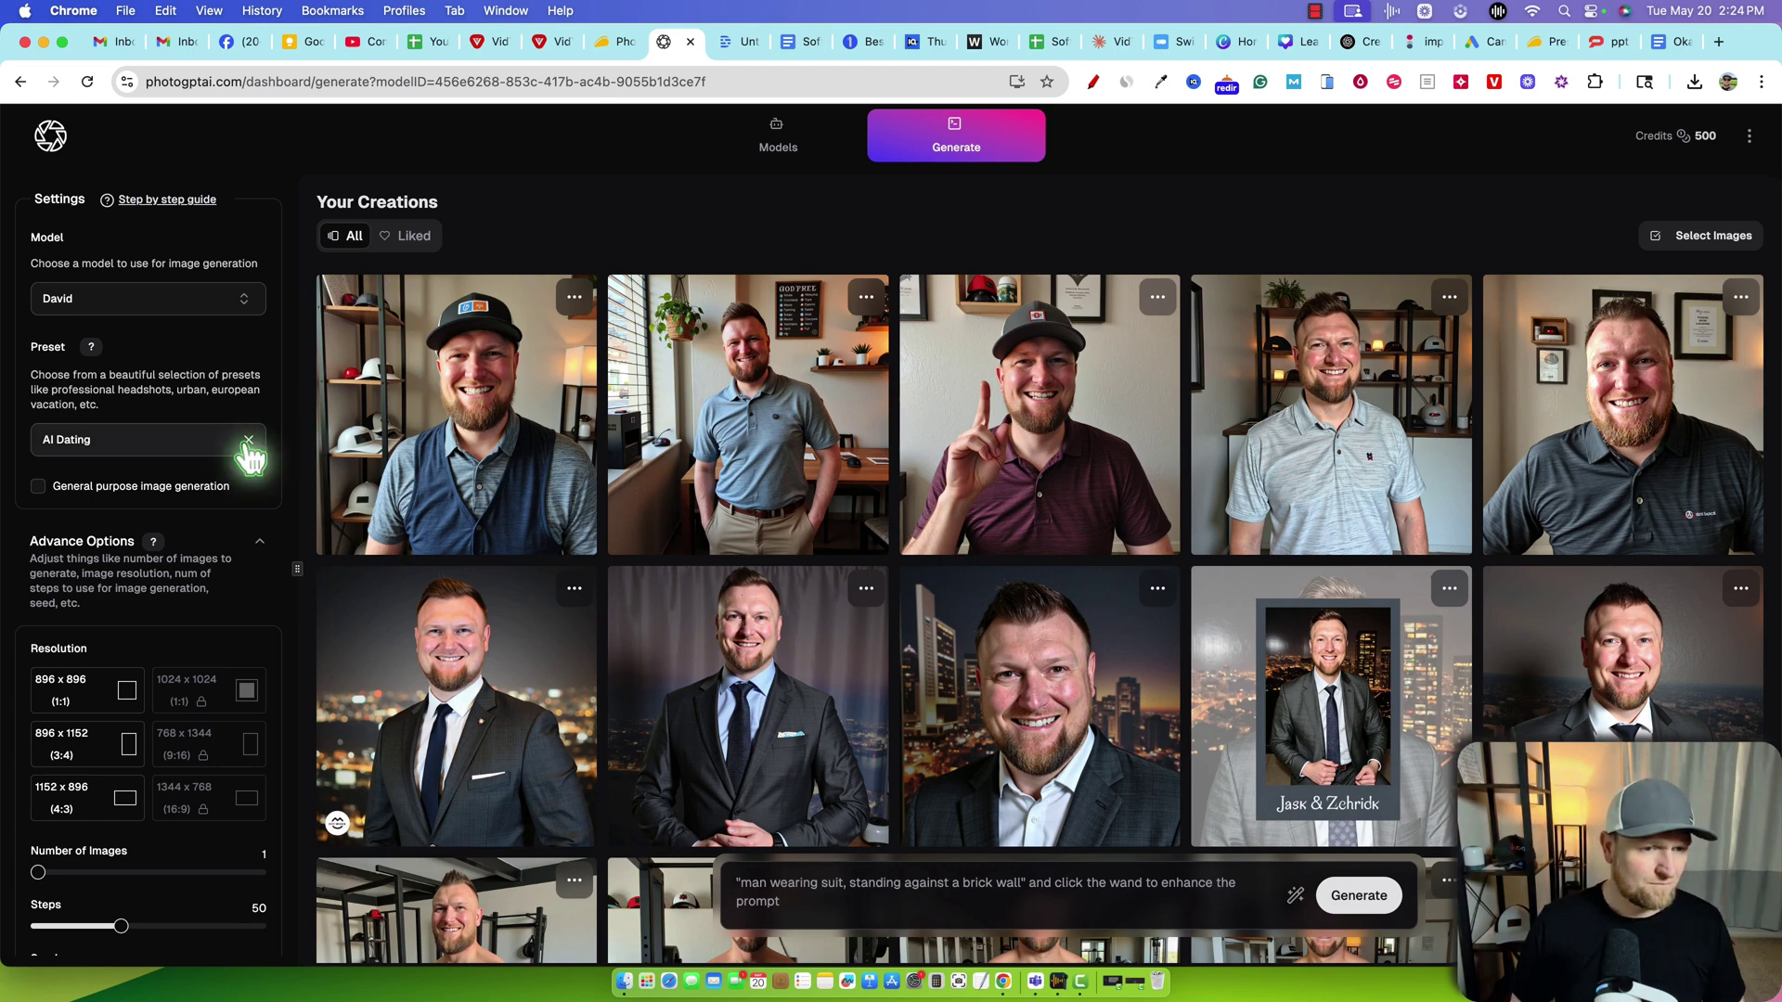
Browse the available presets and set the preset to Professional Theme.
left_click(130, 445)
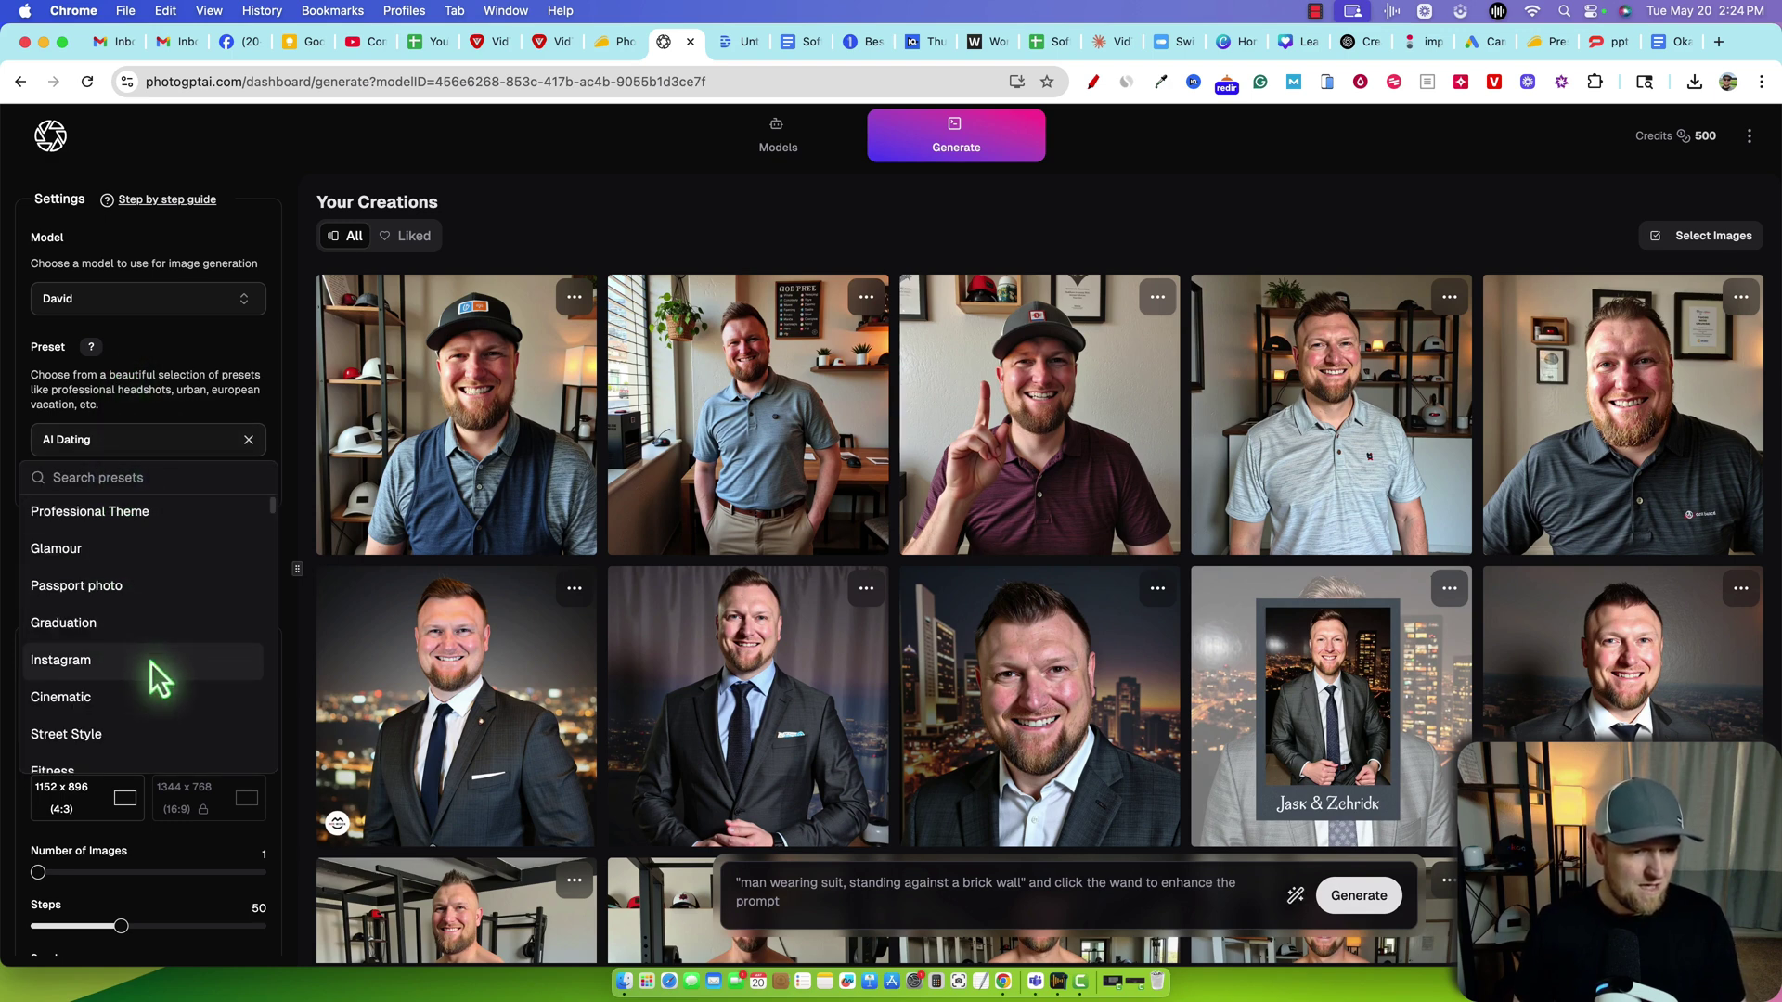
scroll(130, 679, "down", 10)
scroll(139, 668, "down", 5)
scroll(144, 644, "down", 10)
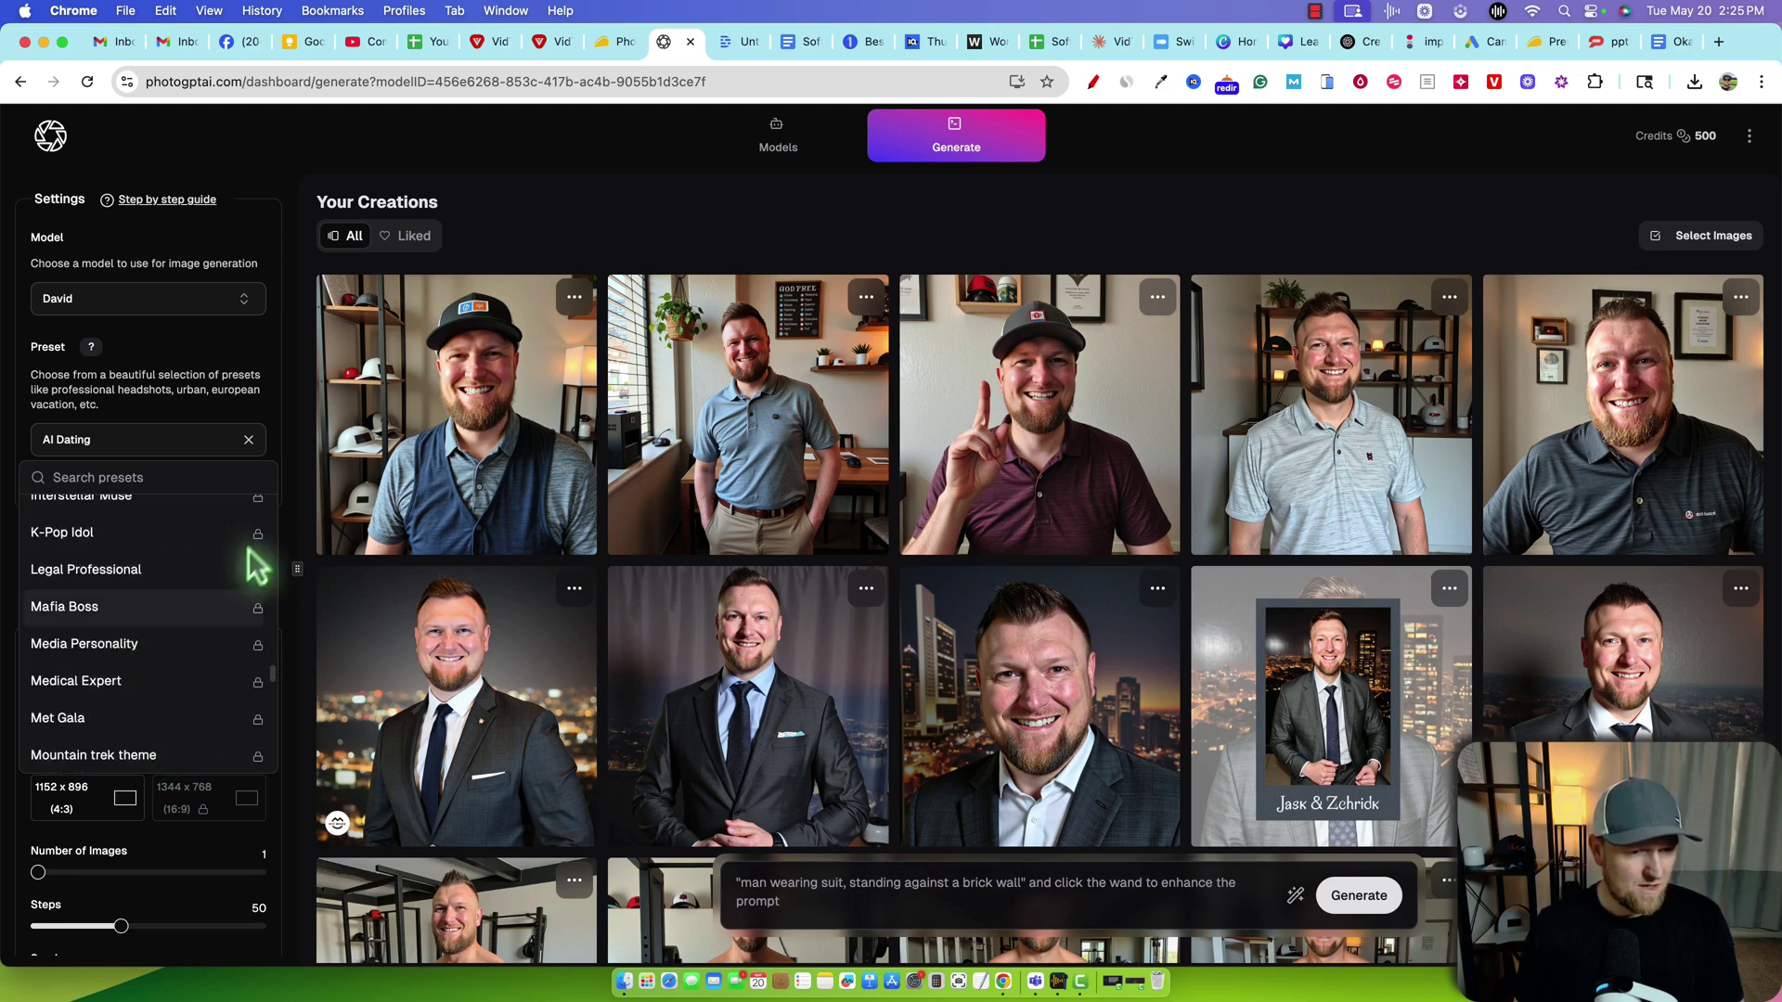
scroll(239, 641, "down", 10)
scroll(236, 650, "up", 20)
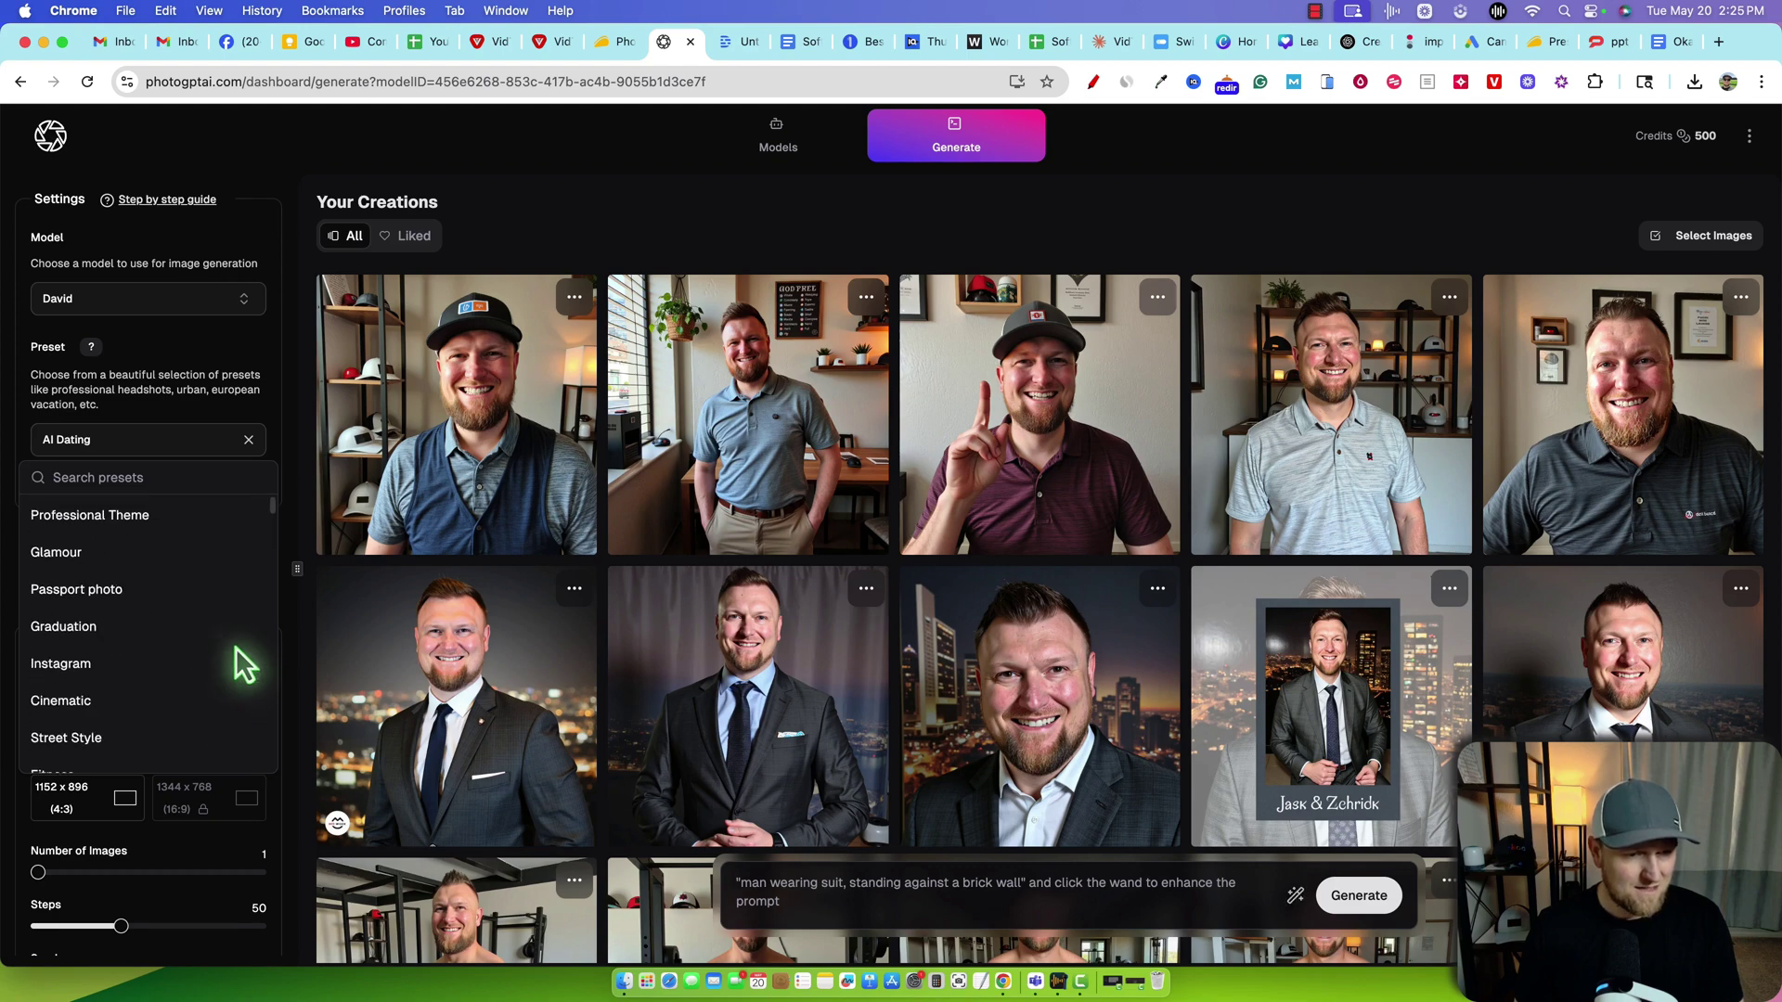
left_click(164, 520)
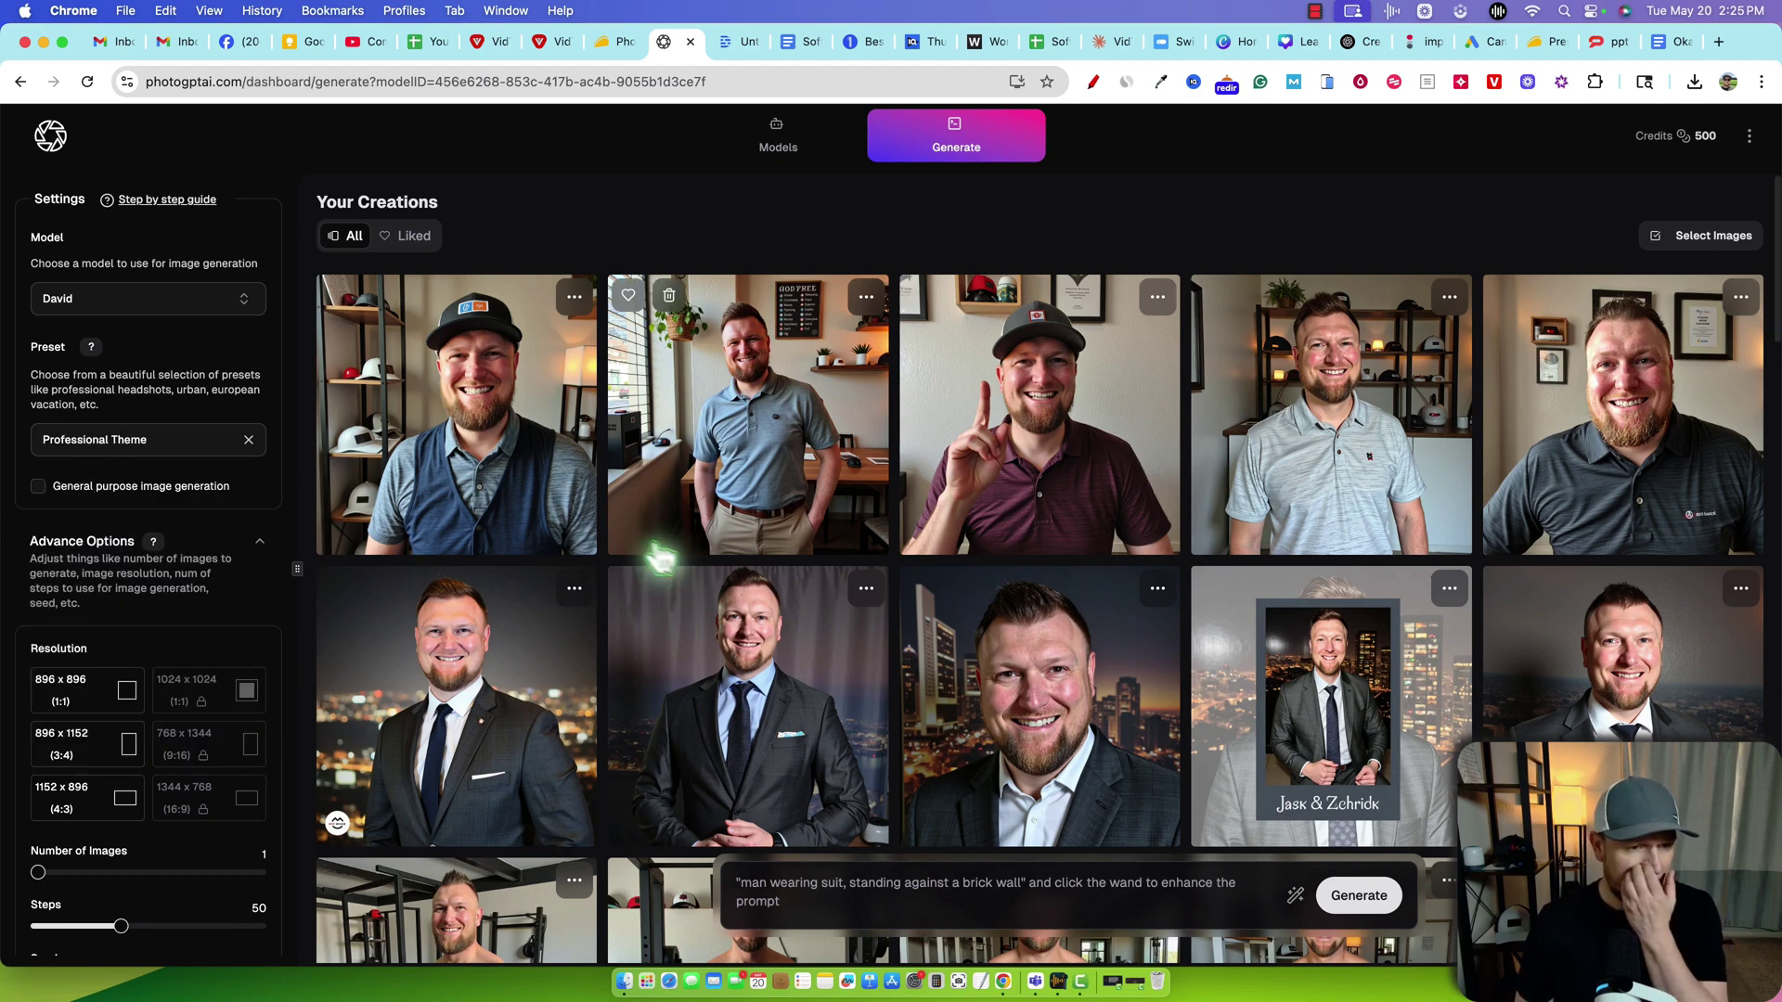
Enable general purpose image generation and look over the community creations.
left_click(39, 486)
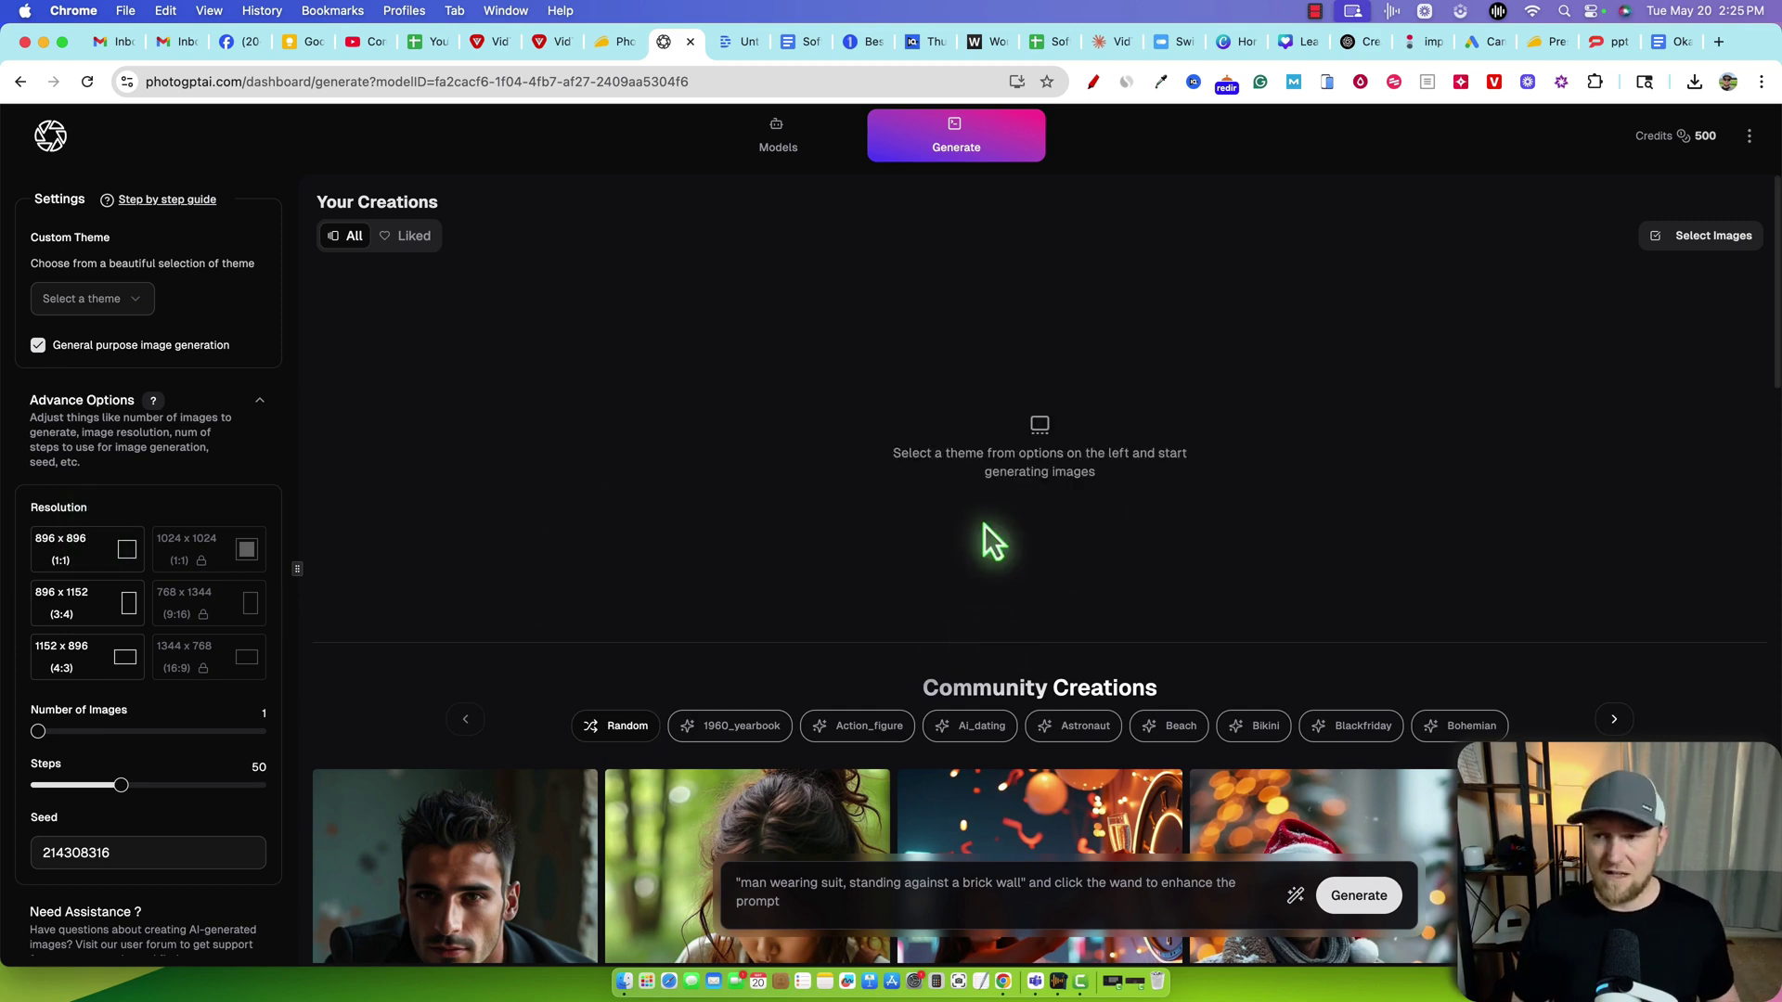
scroll(1241, 557, "down", 10)
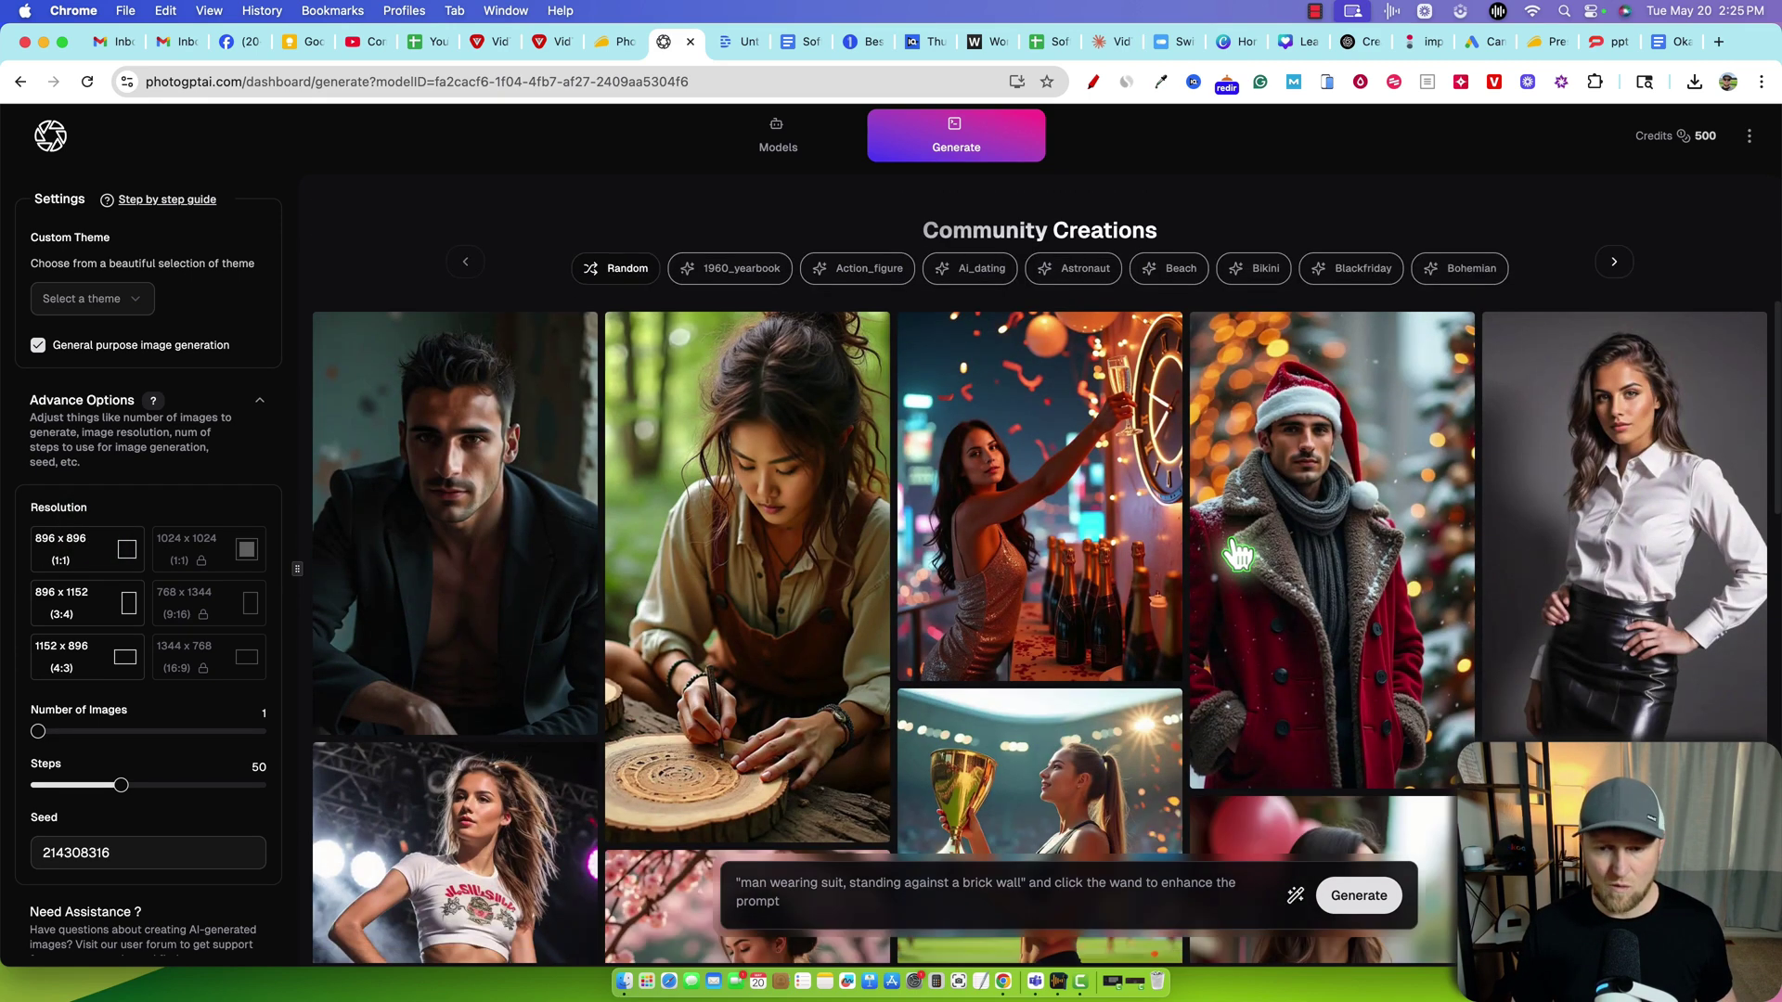
scroll(1236, 549, "up", 10)
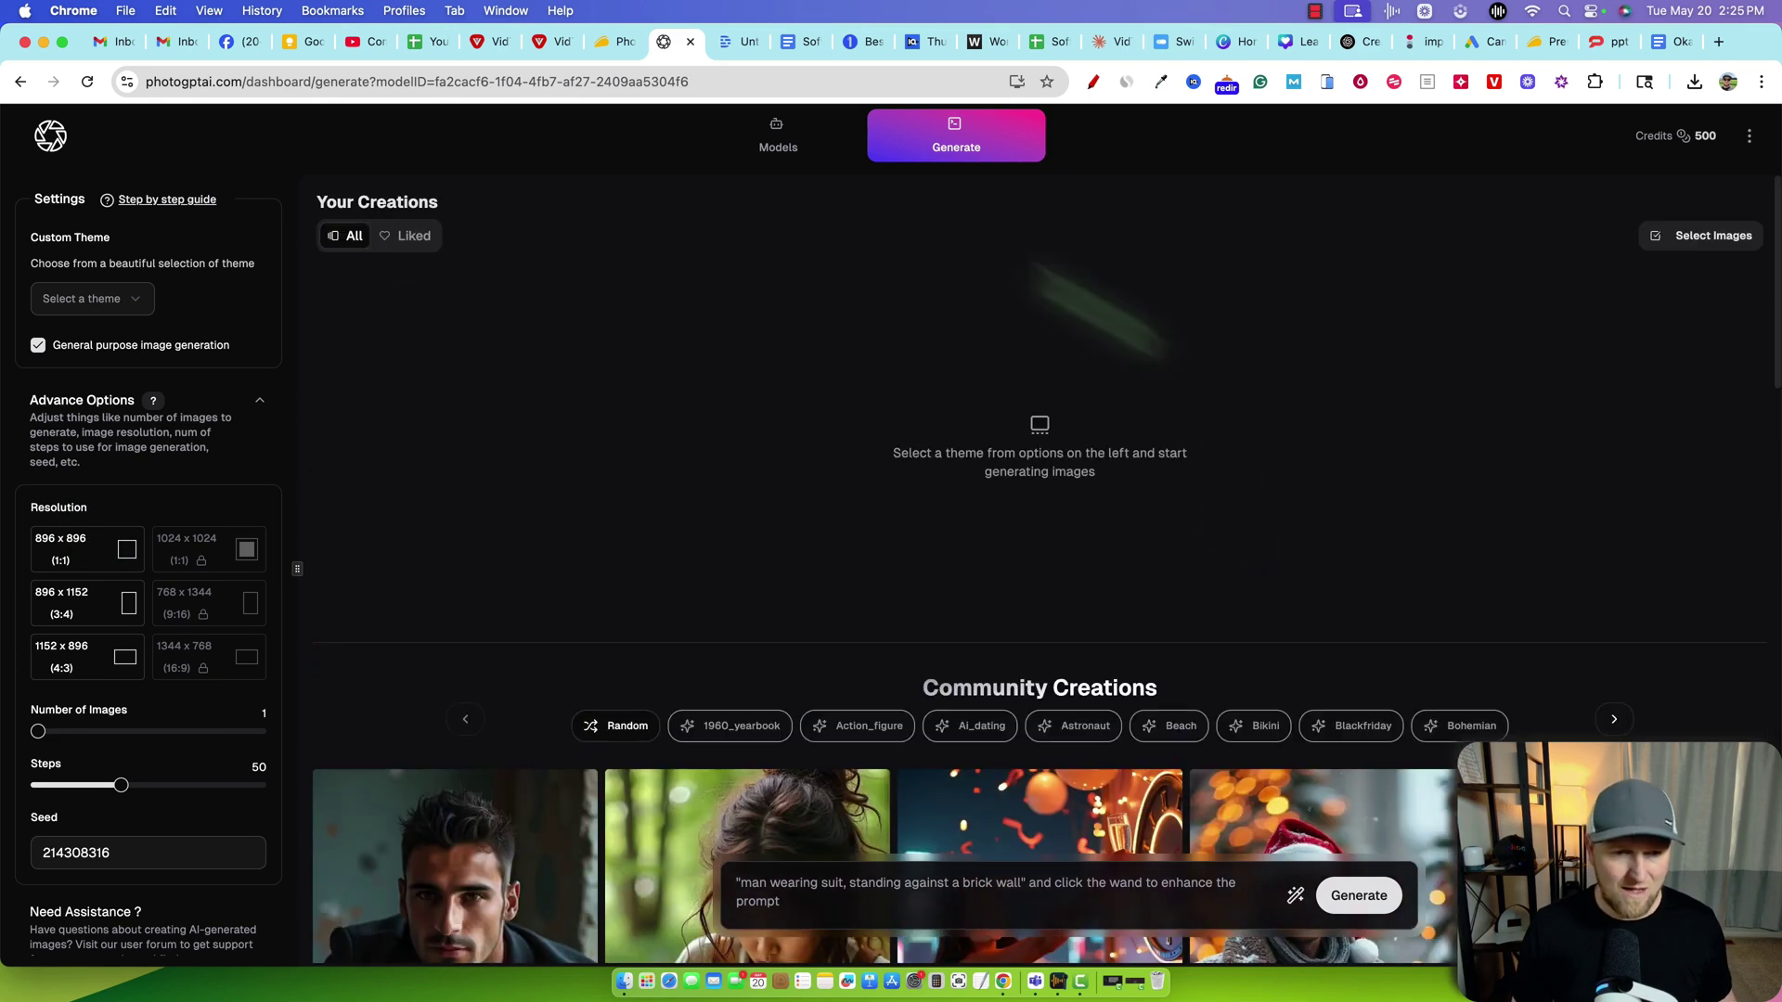
Check the custom theme selection and the advanced options for resolution, number of images, steps and seed.
left_click(97, 298)
left_click(364, 386)
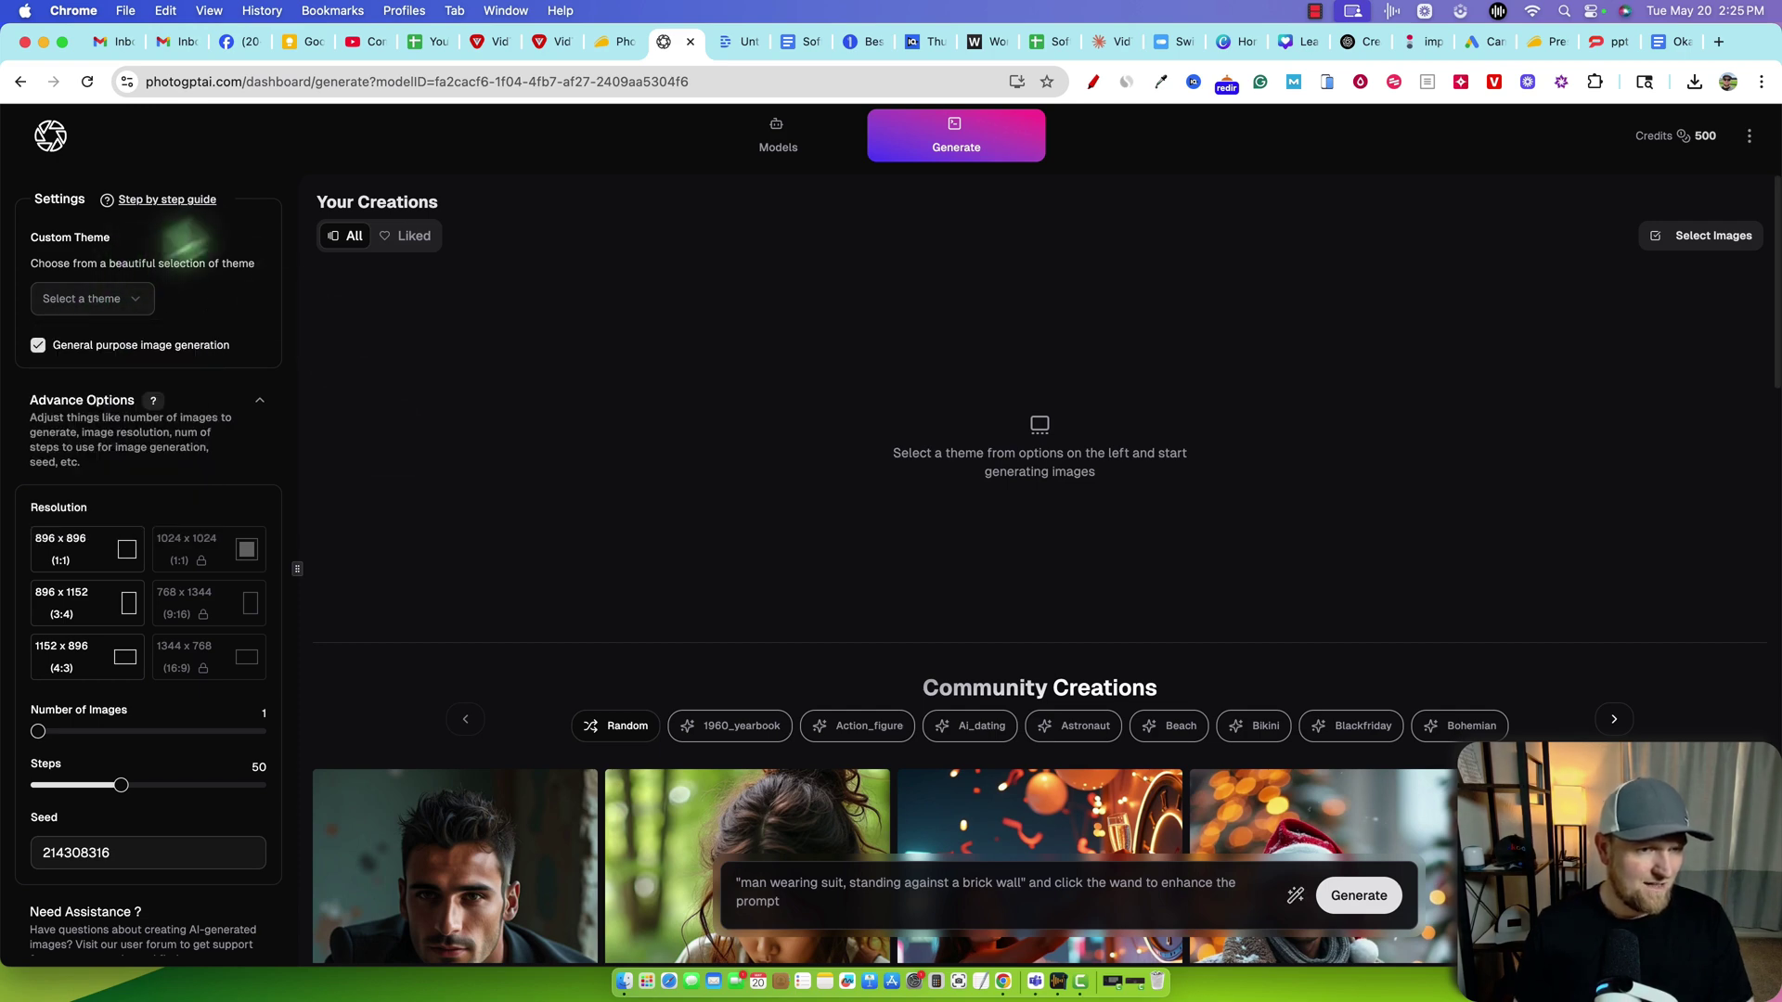
scroll(179, 708, "down", 2)
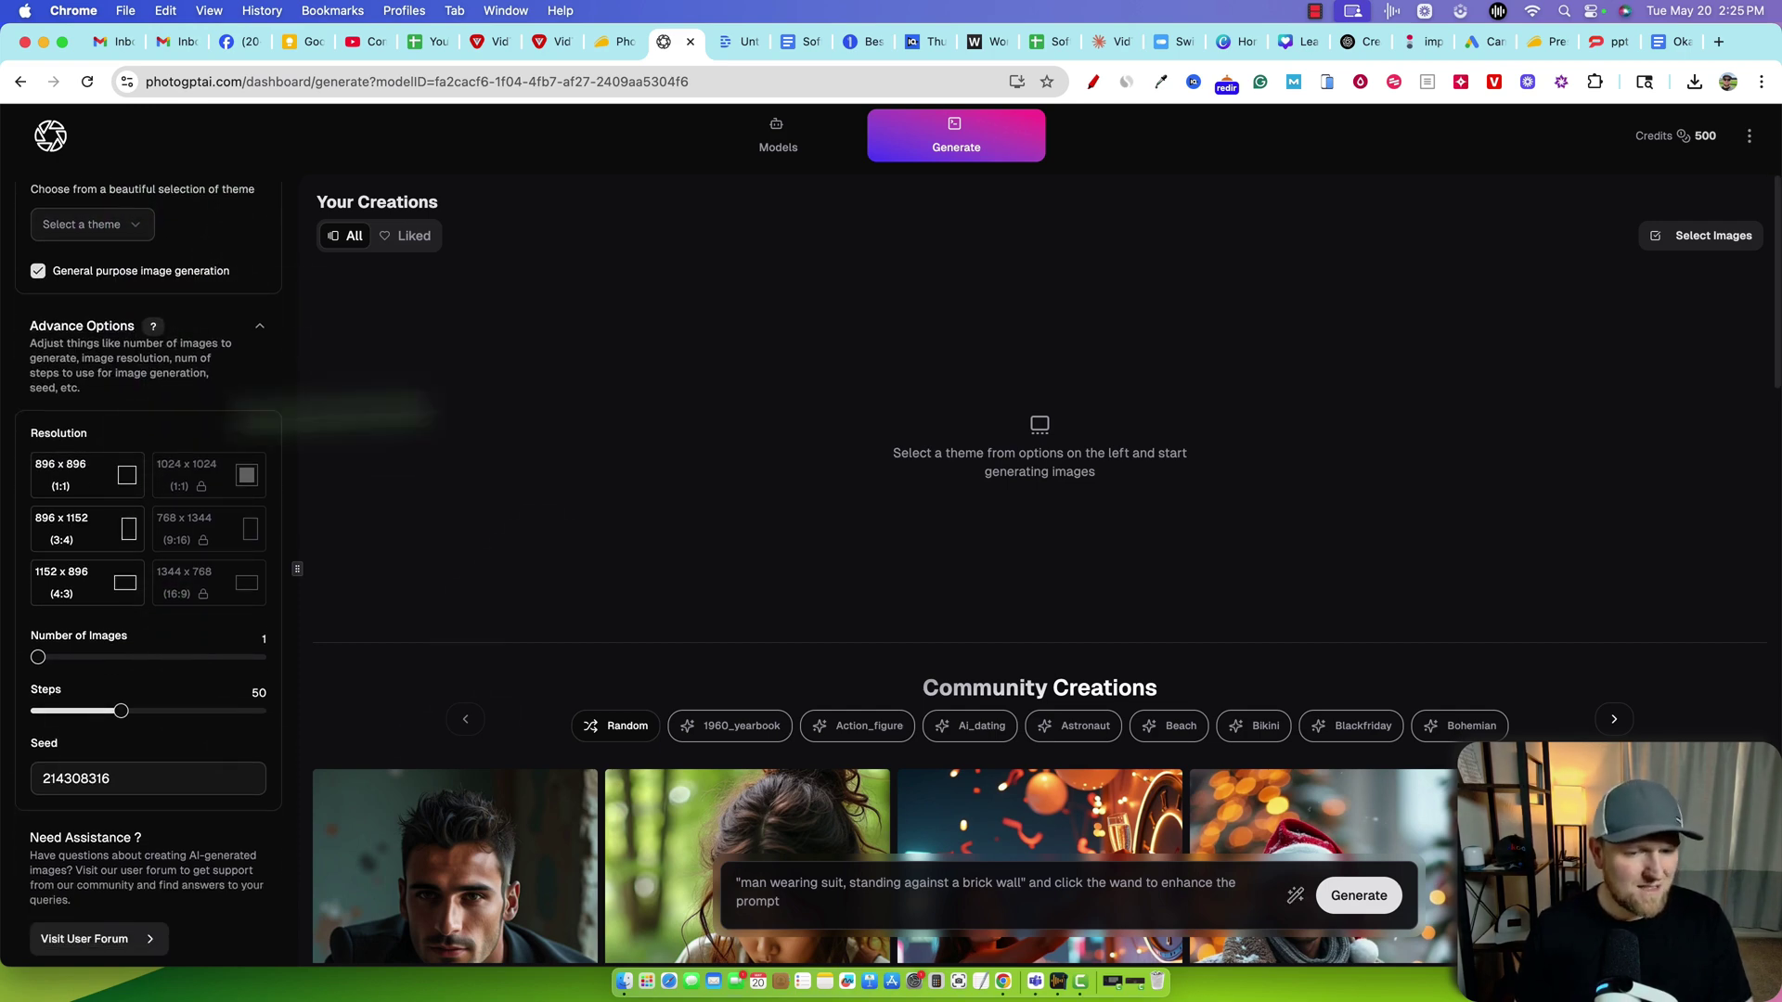
Return to the models page and reopen image generation with the trained personal model.
scroll(465, 334, "up", 2)
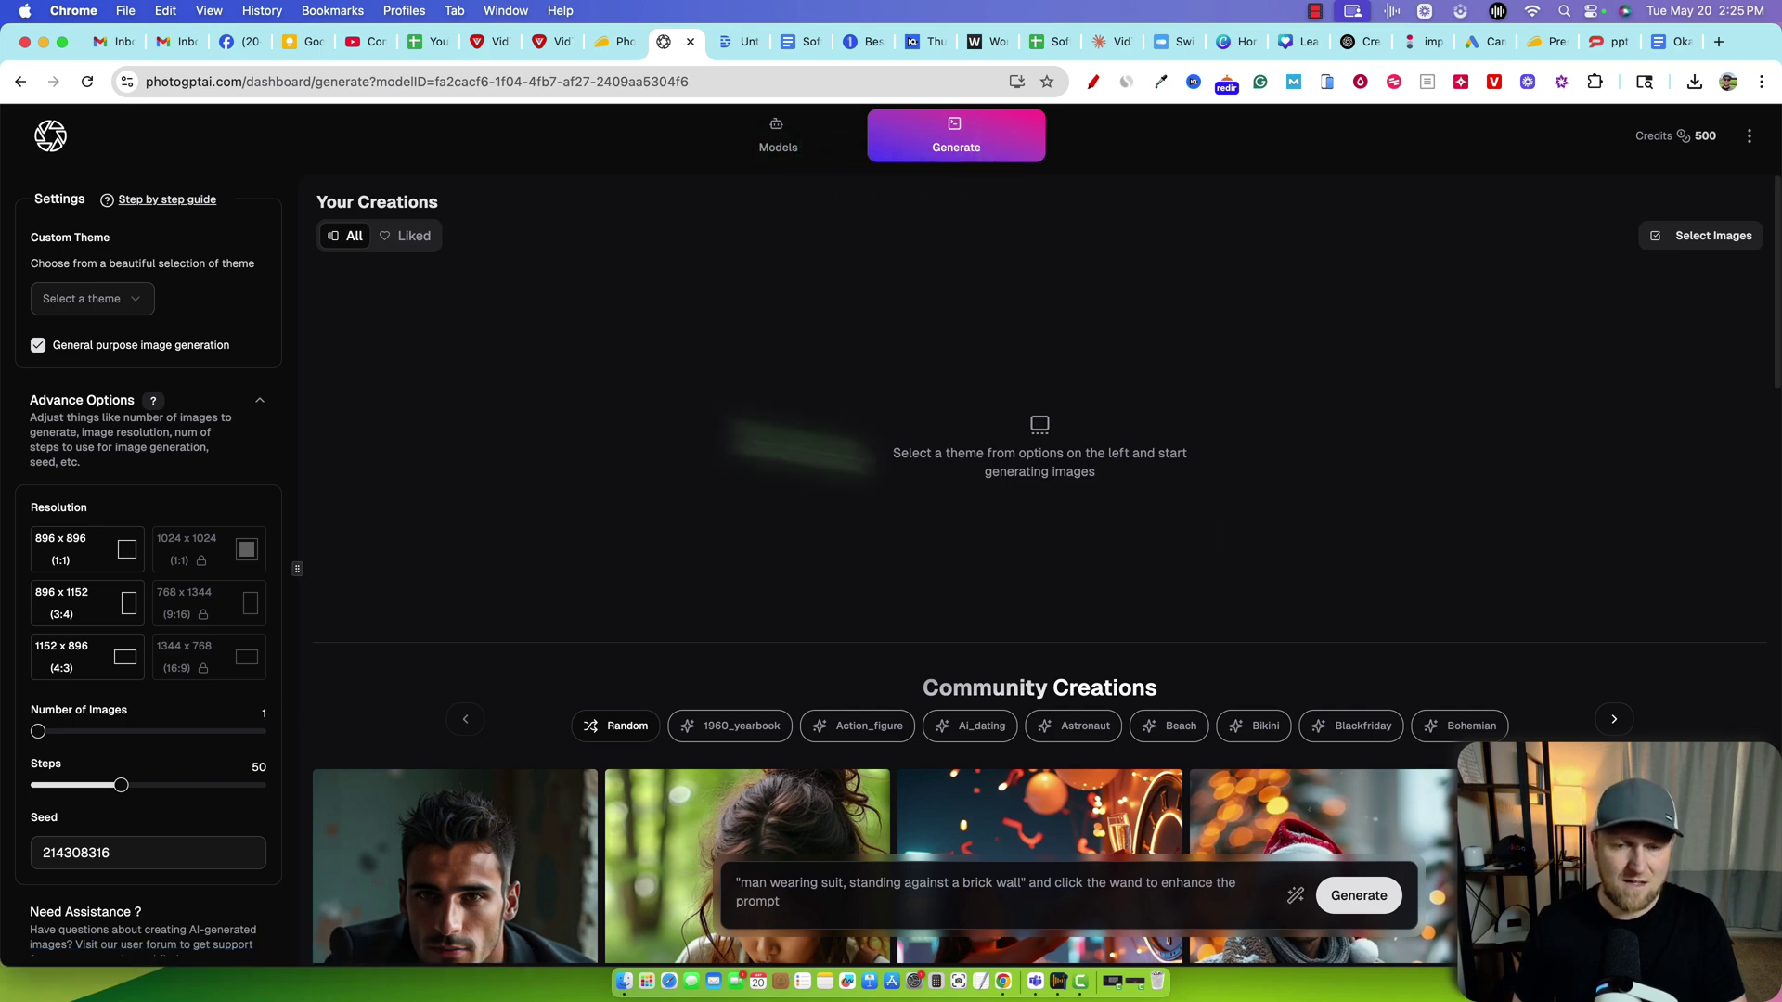
left_click(771, 144)
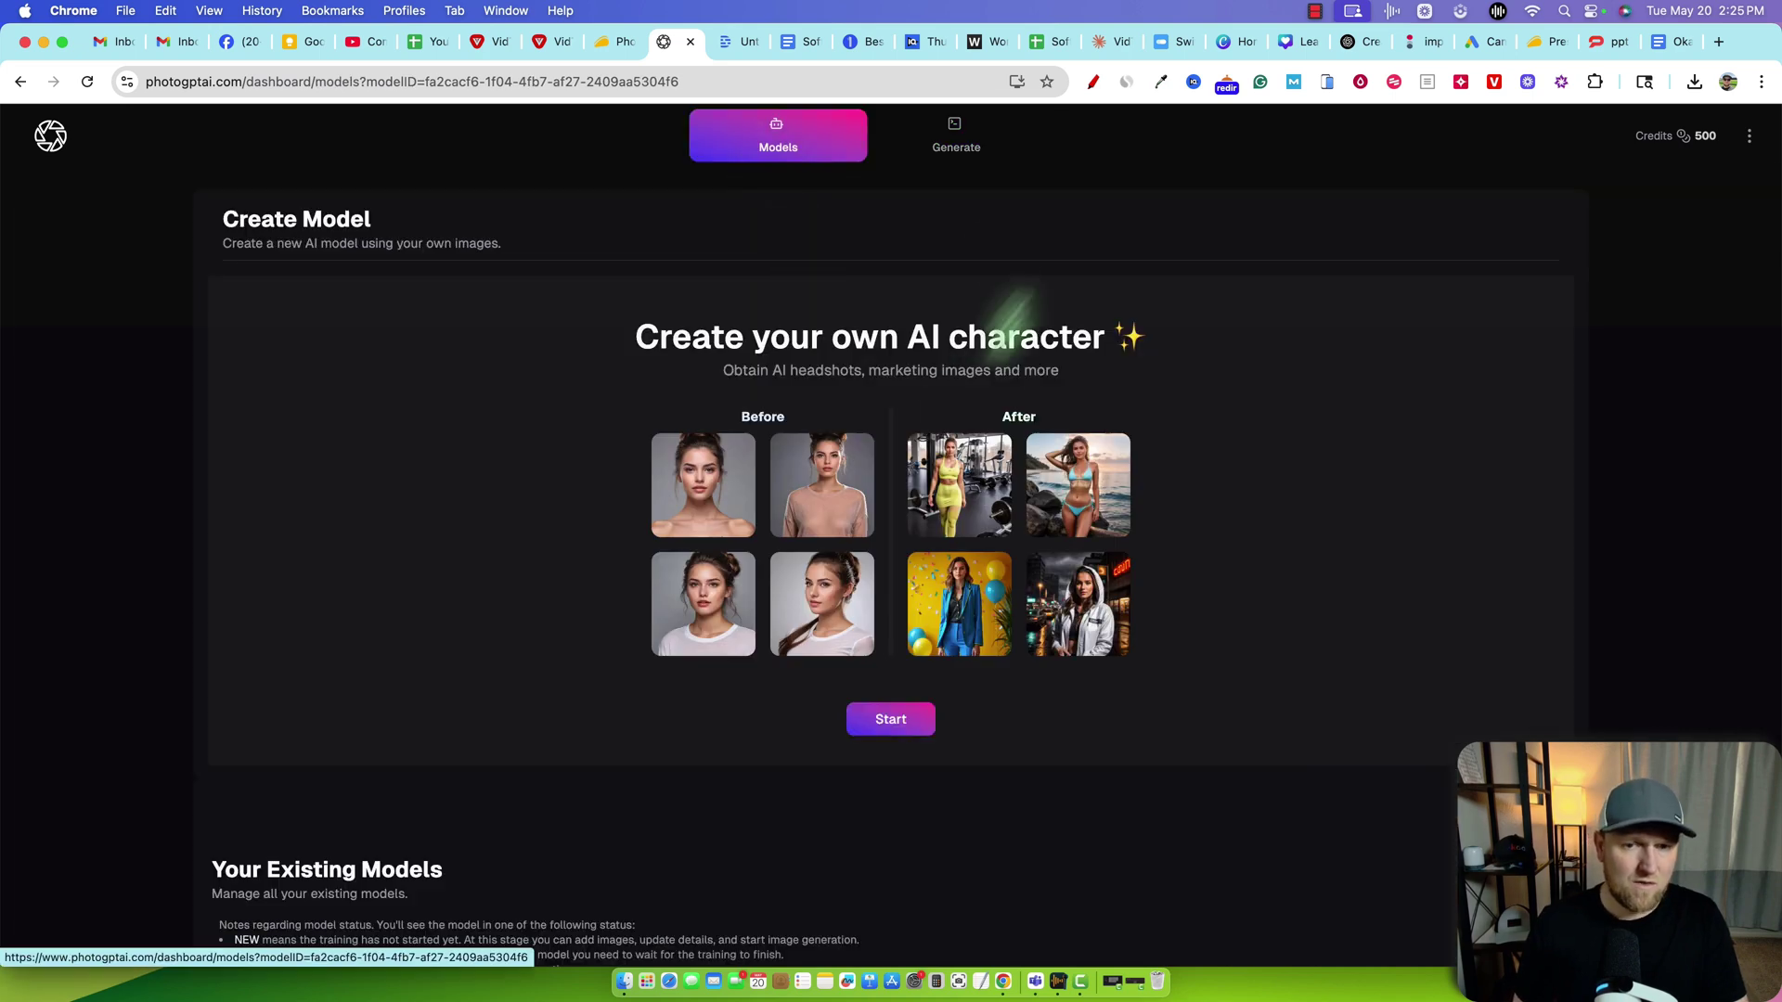
left_click(956, 149)
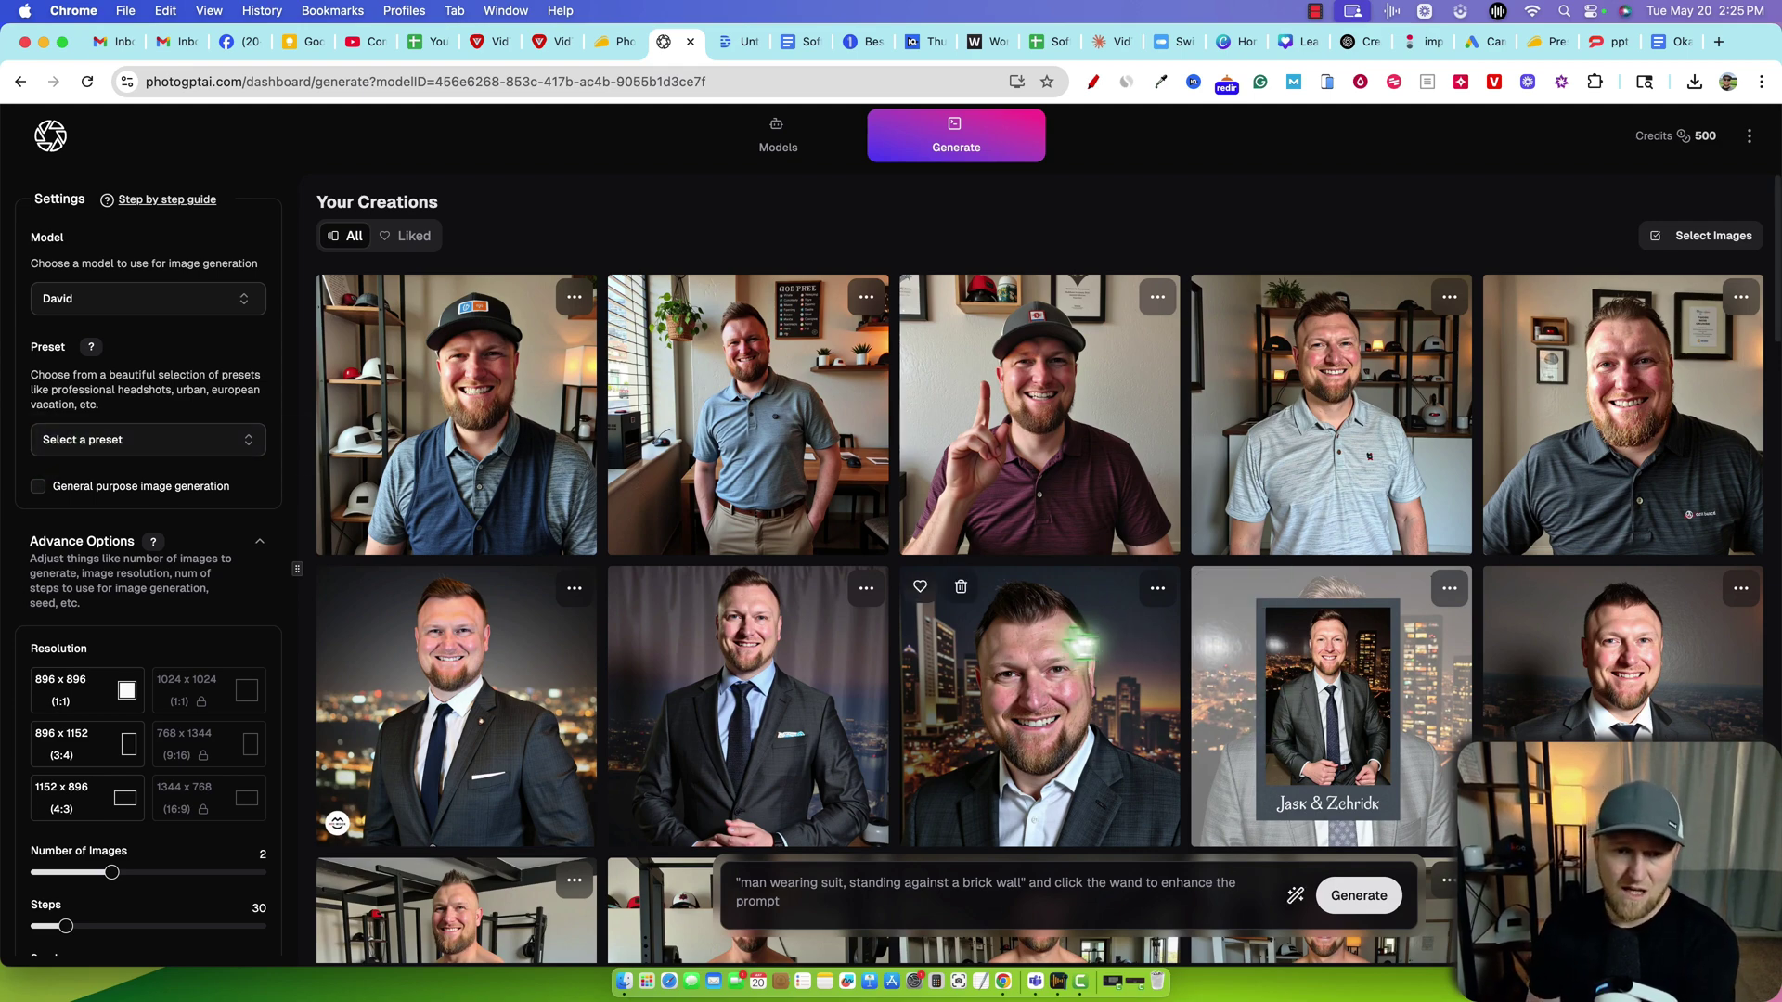
Inspect the details of the portrait with the hanging plant and the close-up portrait in the dark polo.
left_click(1025, 599)
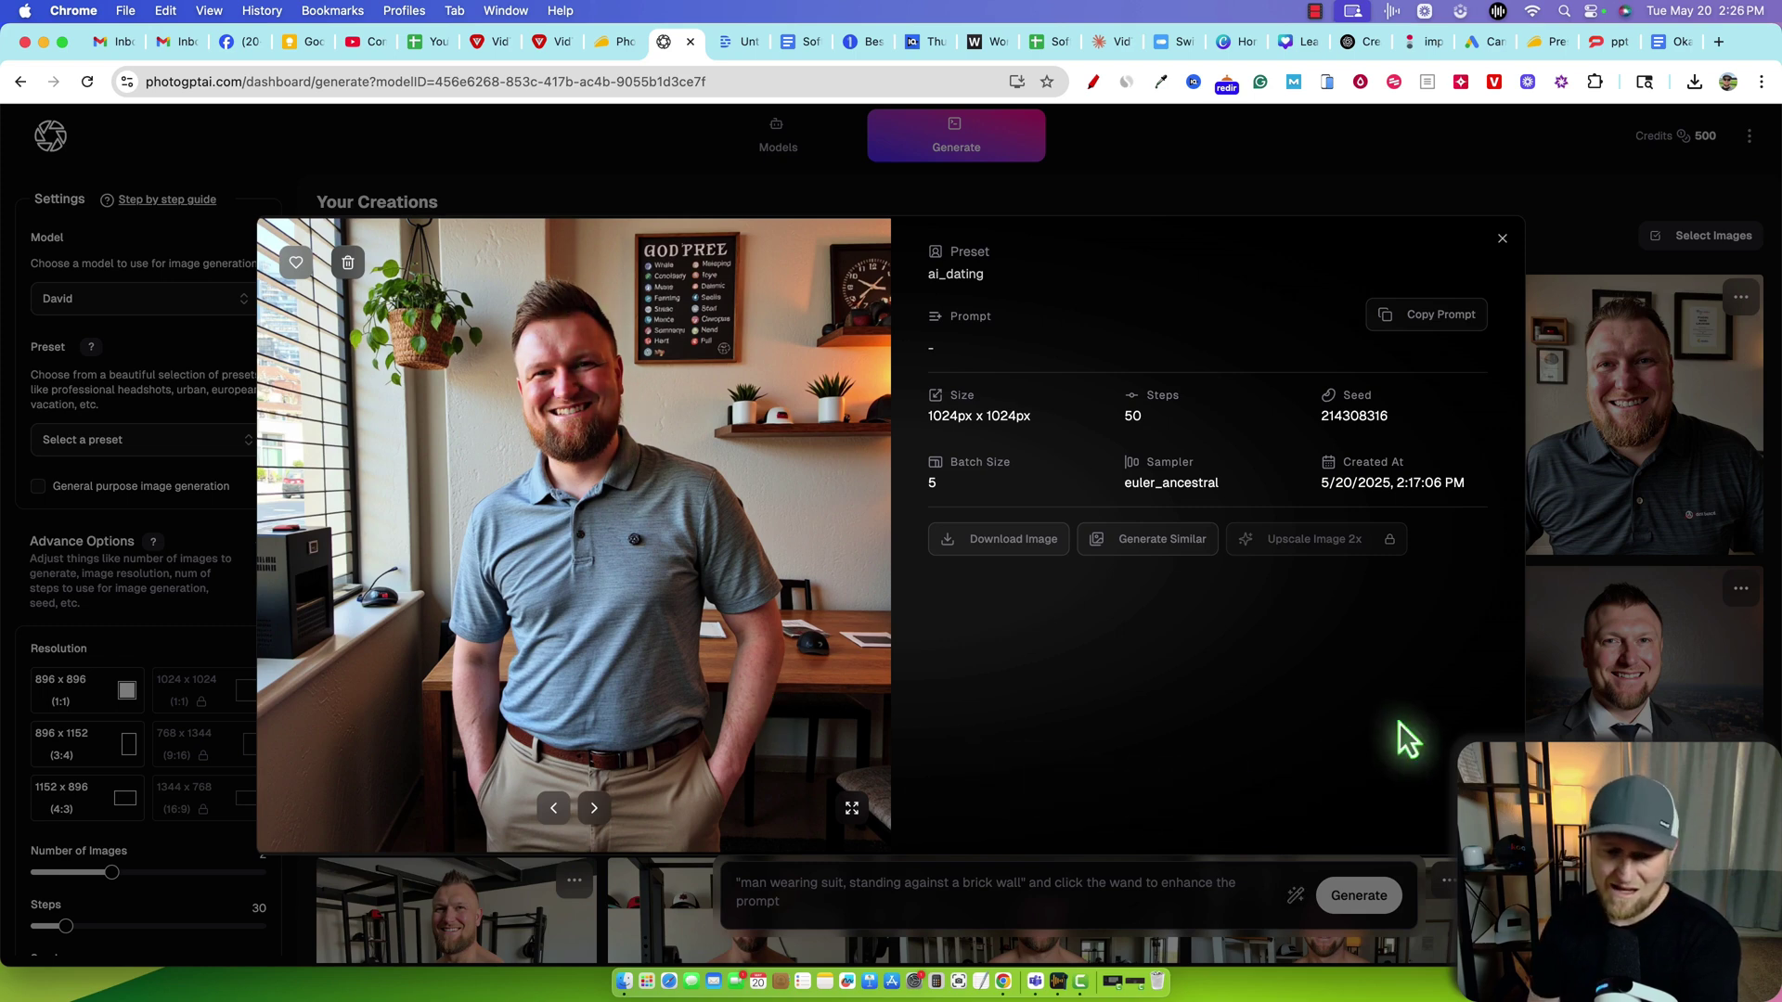
left_click(1503, 239)
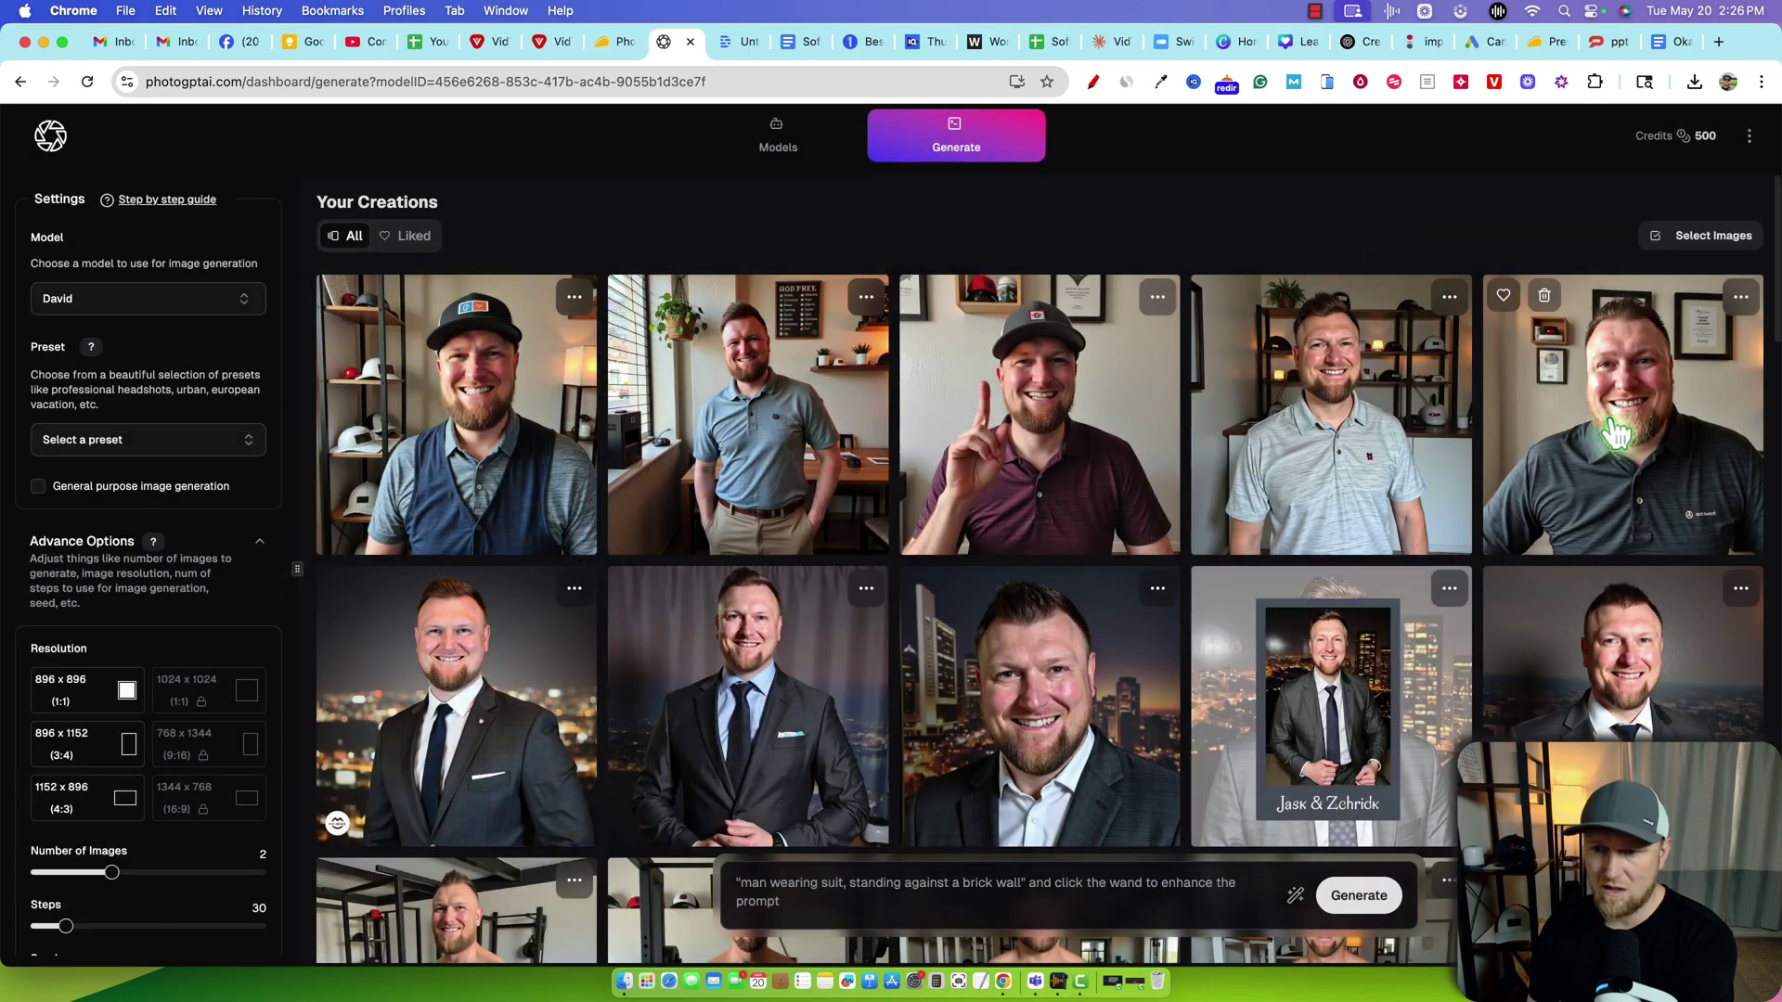
left_click(1620, 431)
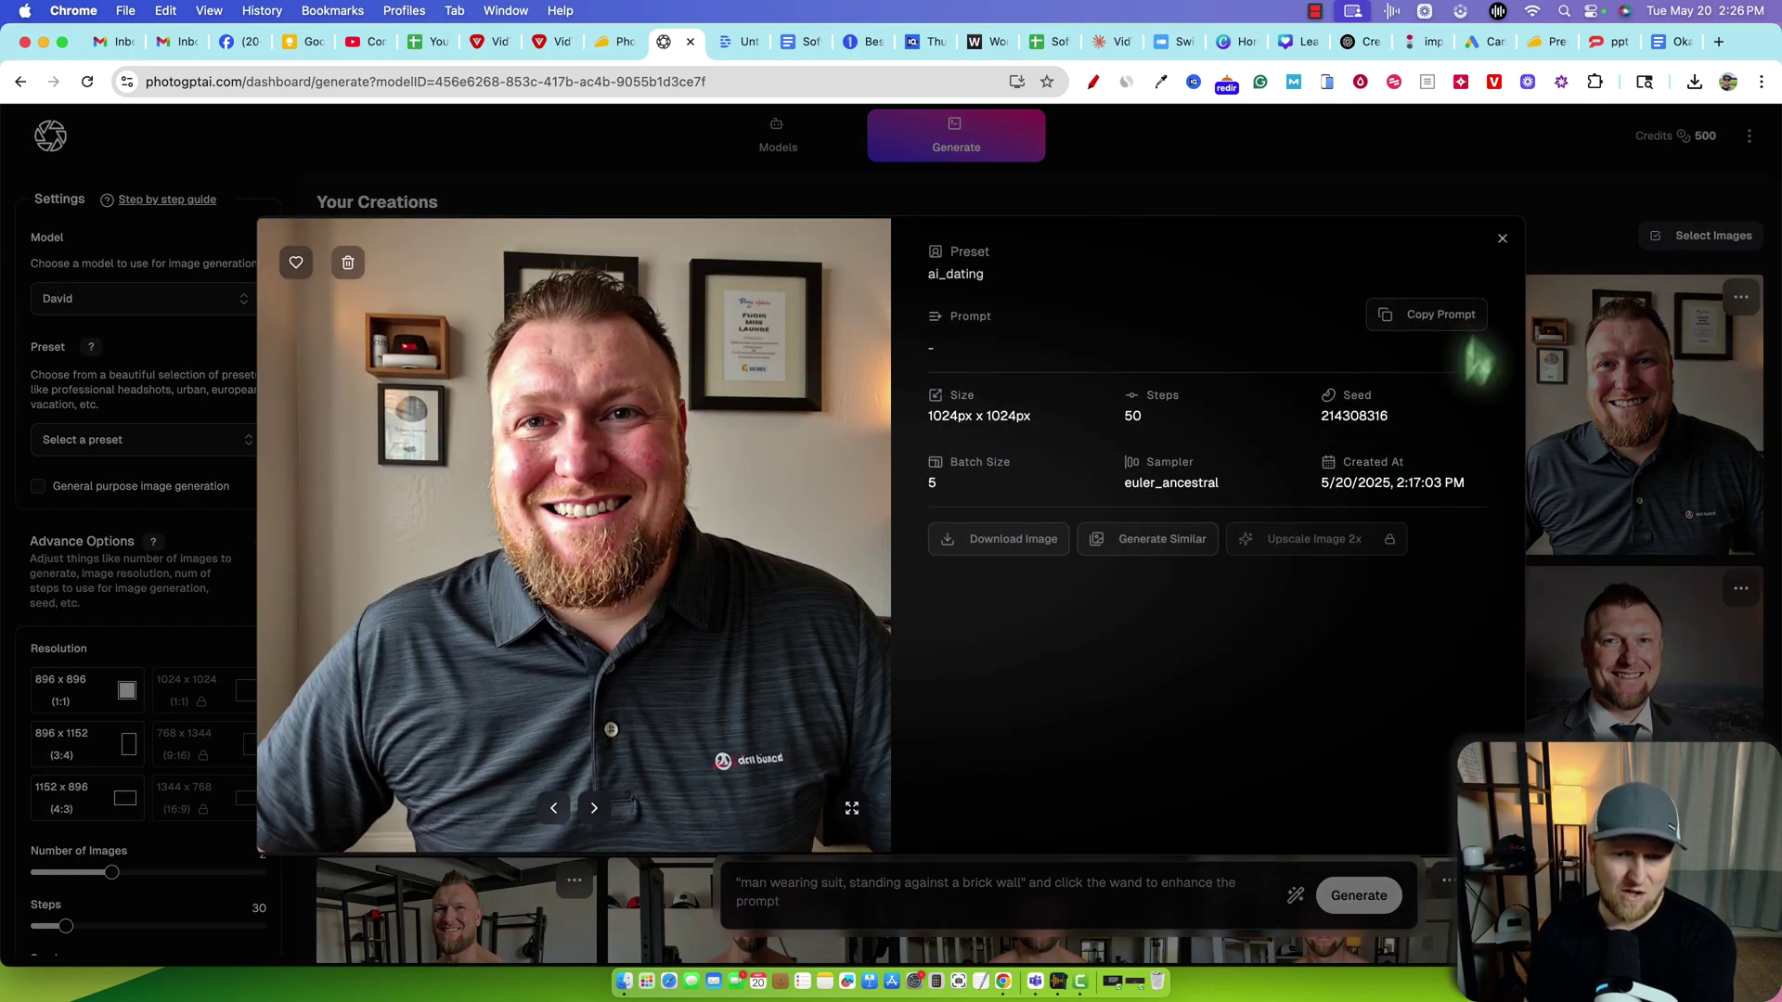
left_click(1503, 239)
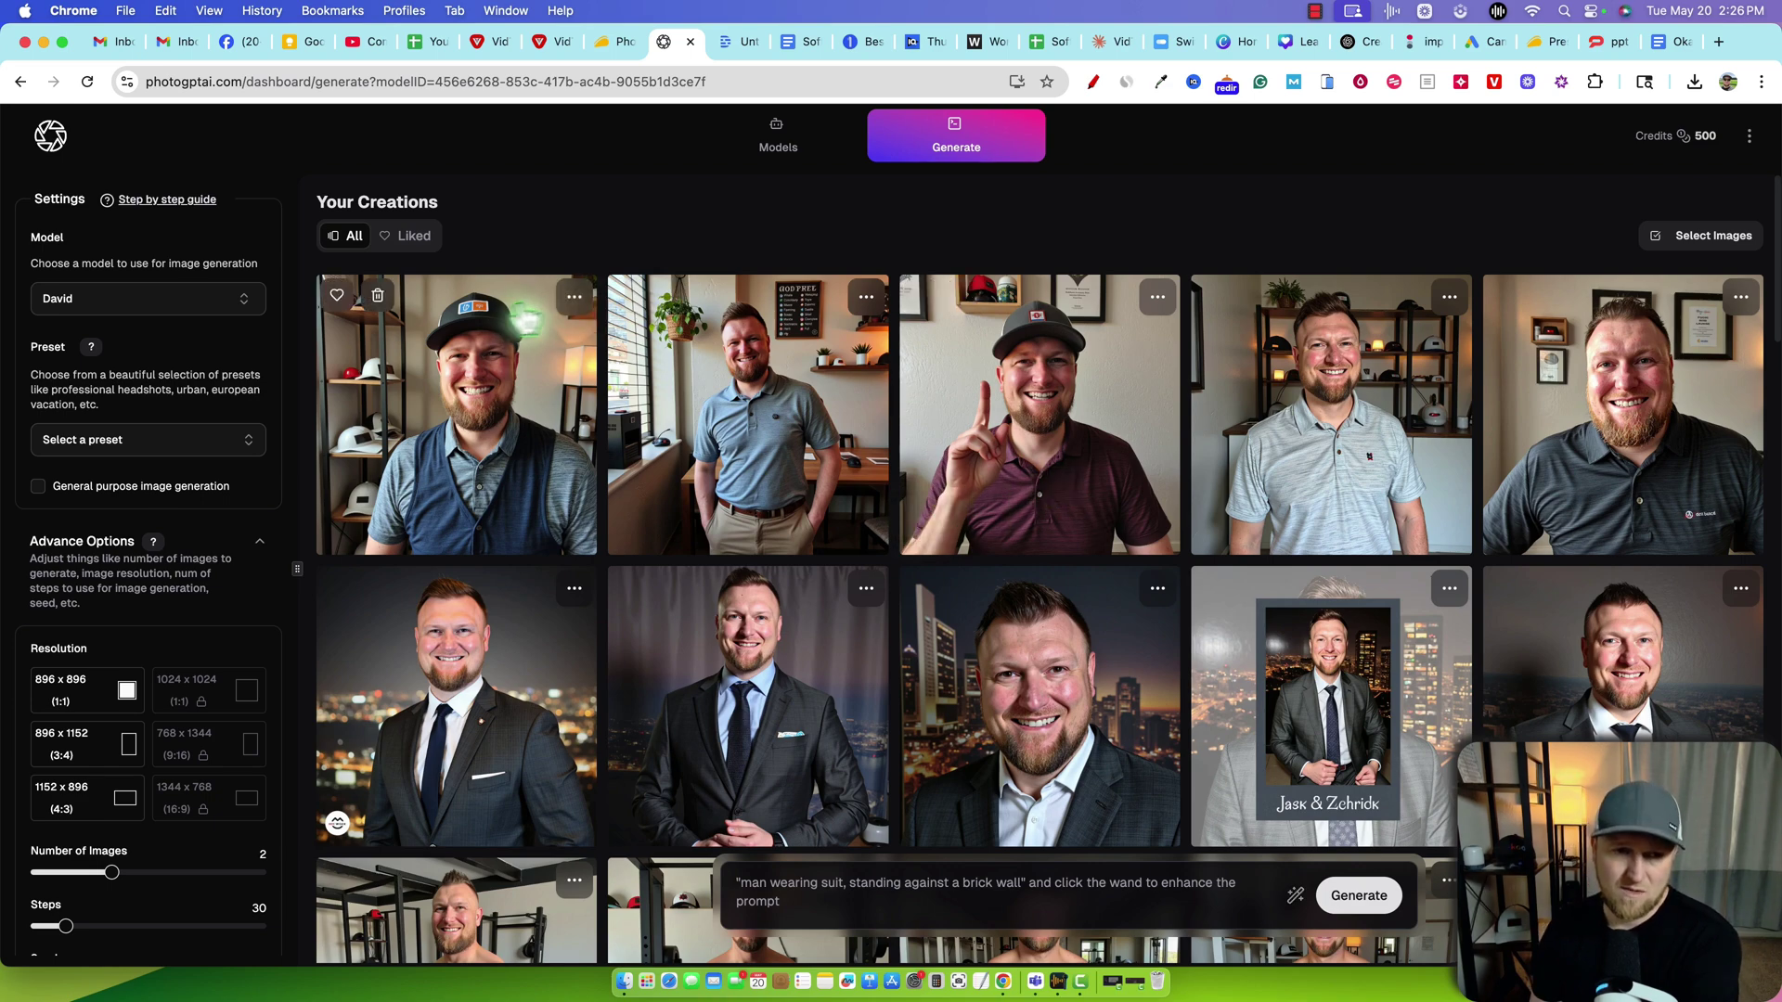
View the cap-and-vest portrait at full size, and return to the creations.
left_click(572, 299)
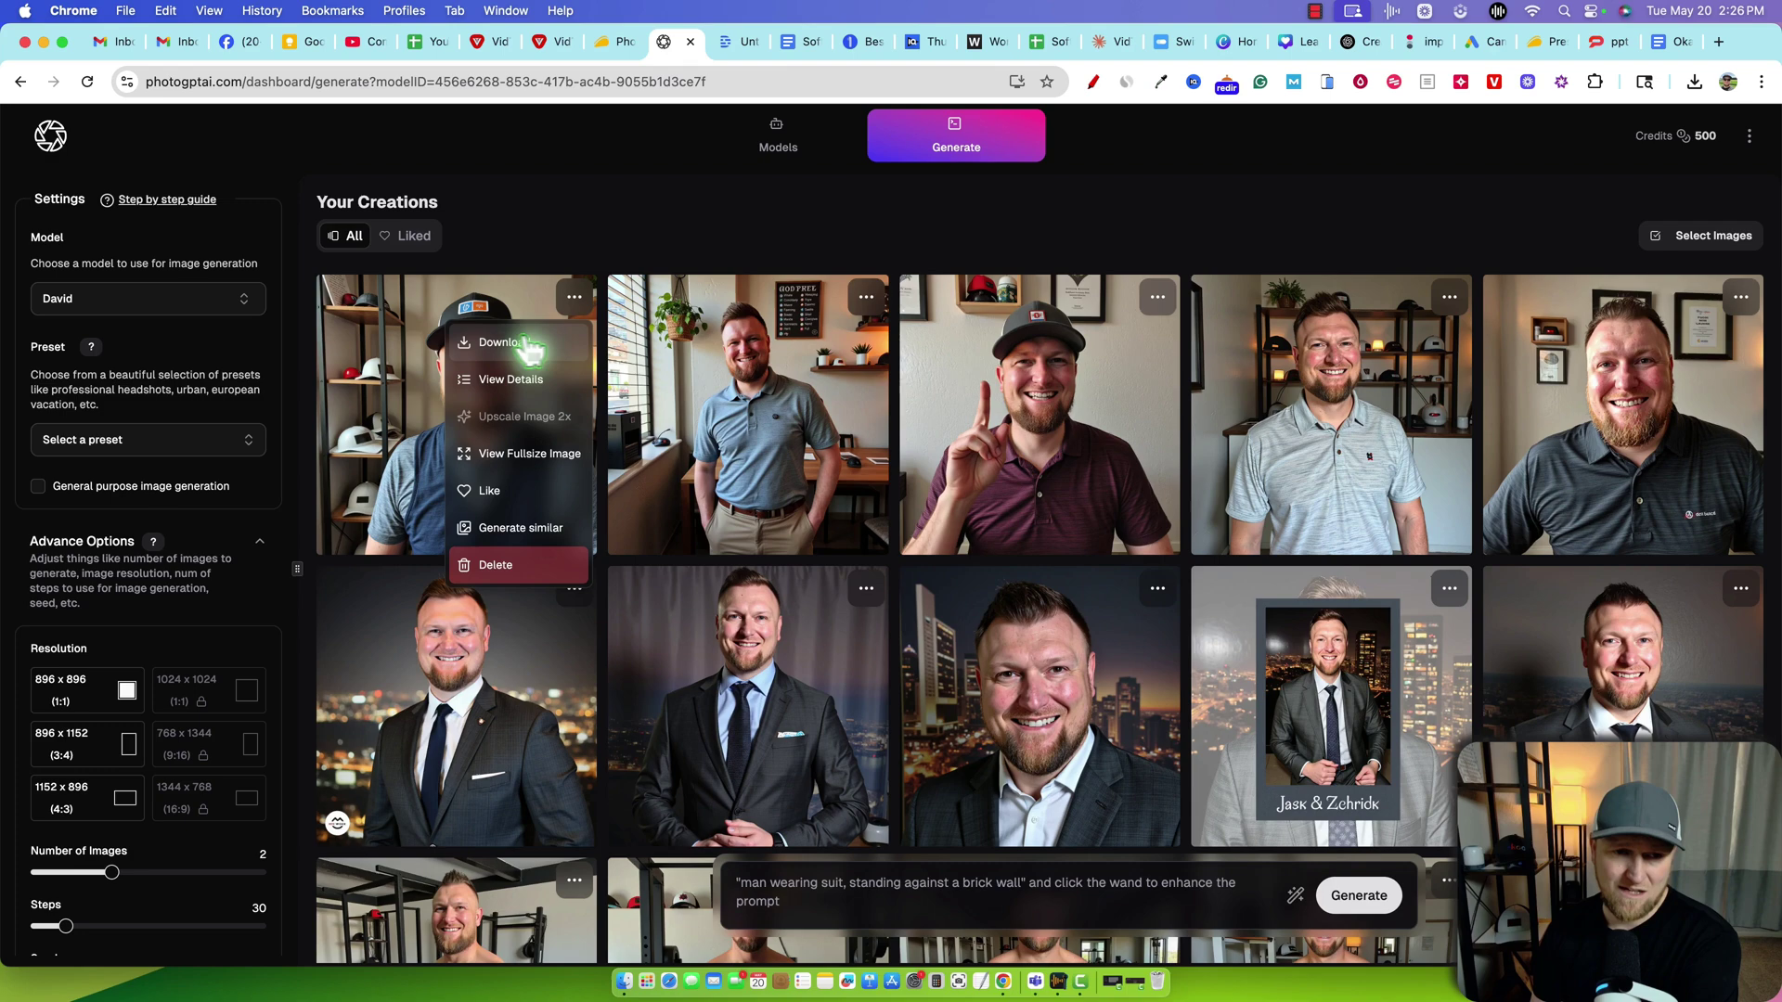
left_click(546, 464)
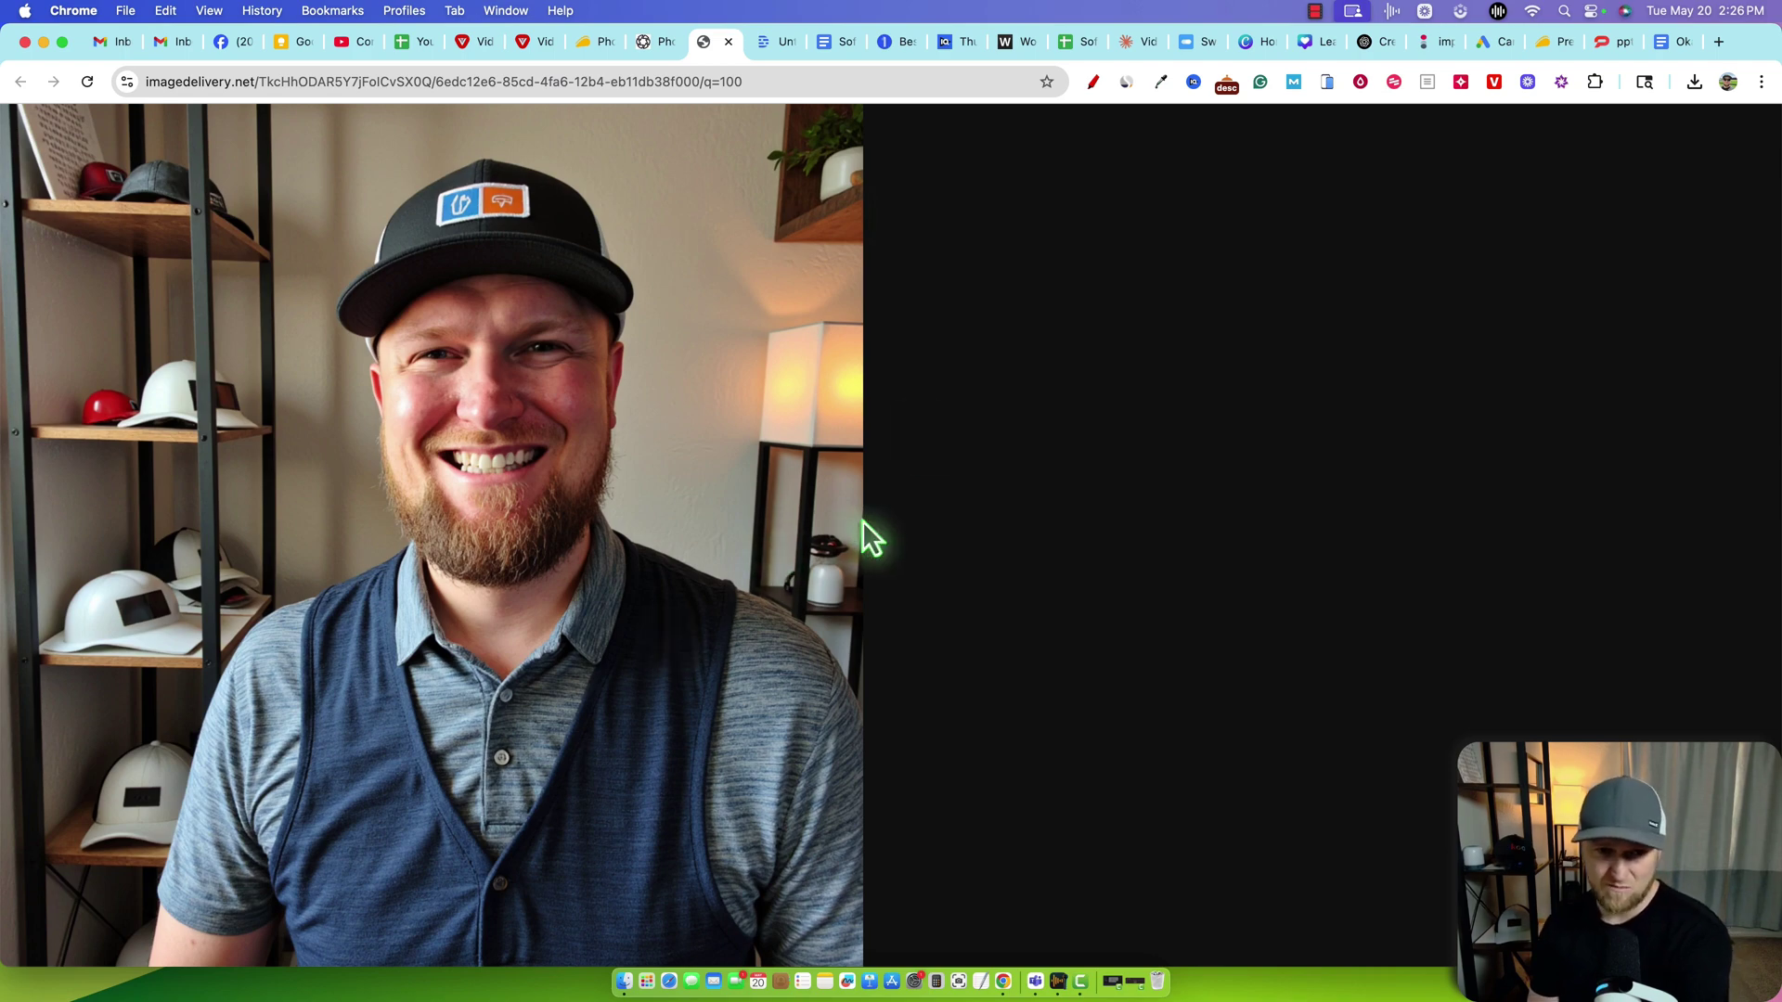
left_click(729, 43)
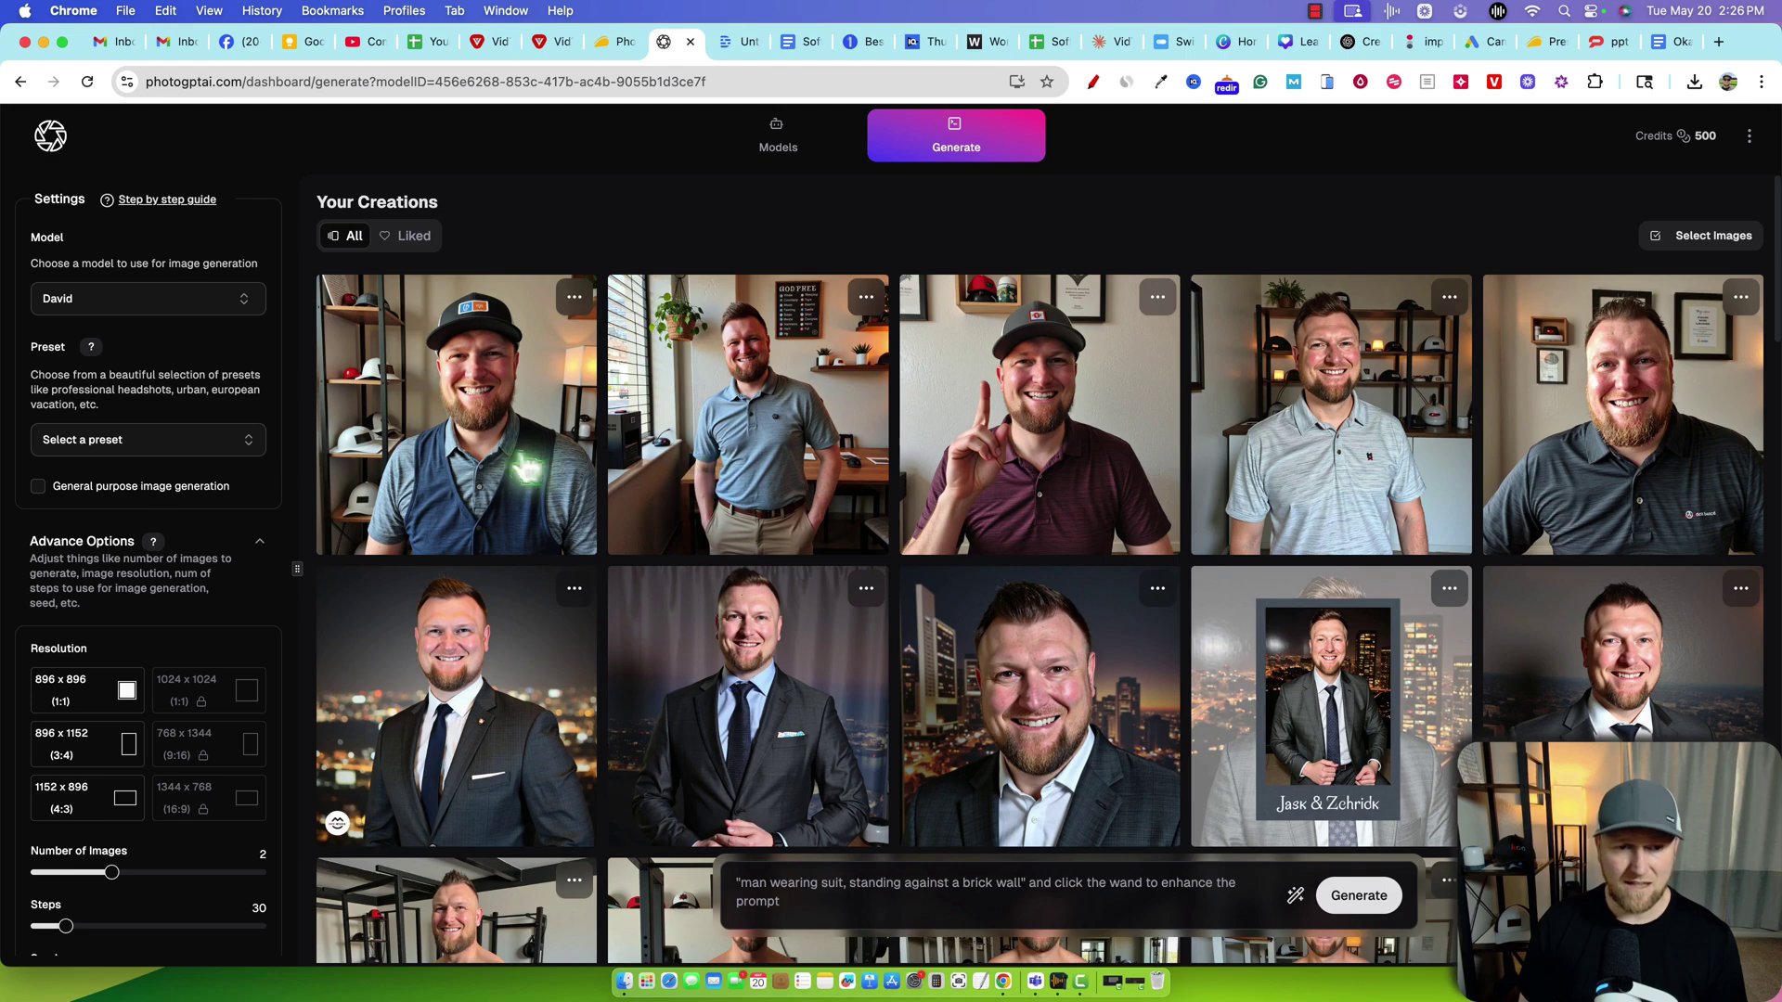
Switch to the AppSumo page for PhotoGPT AI and compare the features and prices of License Tiers 1, 2 and 3.
left_click(615, 42)
scroll(705, 522, "down", 5)
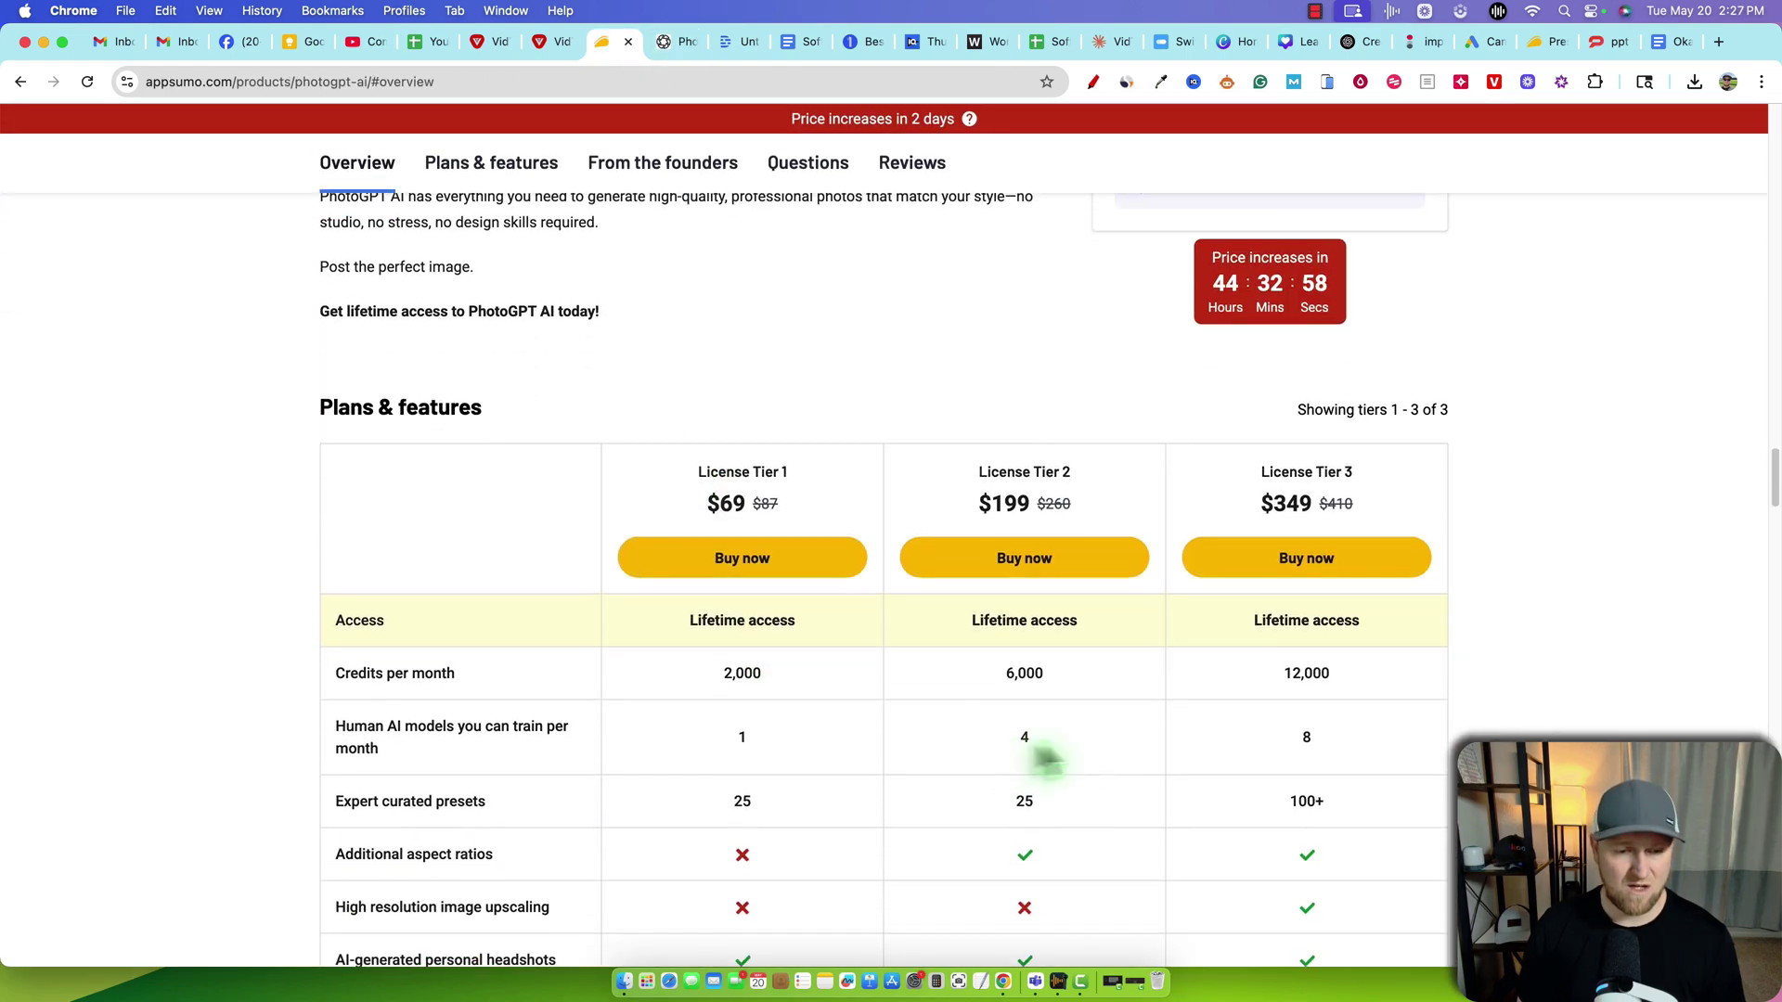
scroll(459, 613, "down", 3)
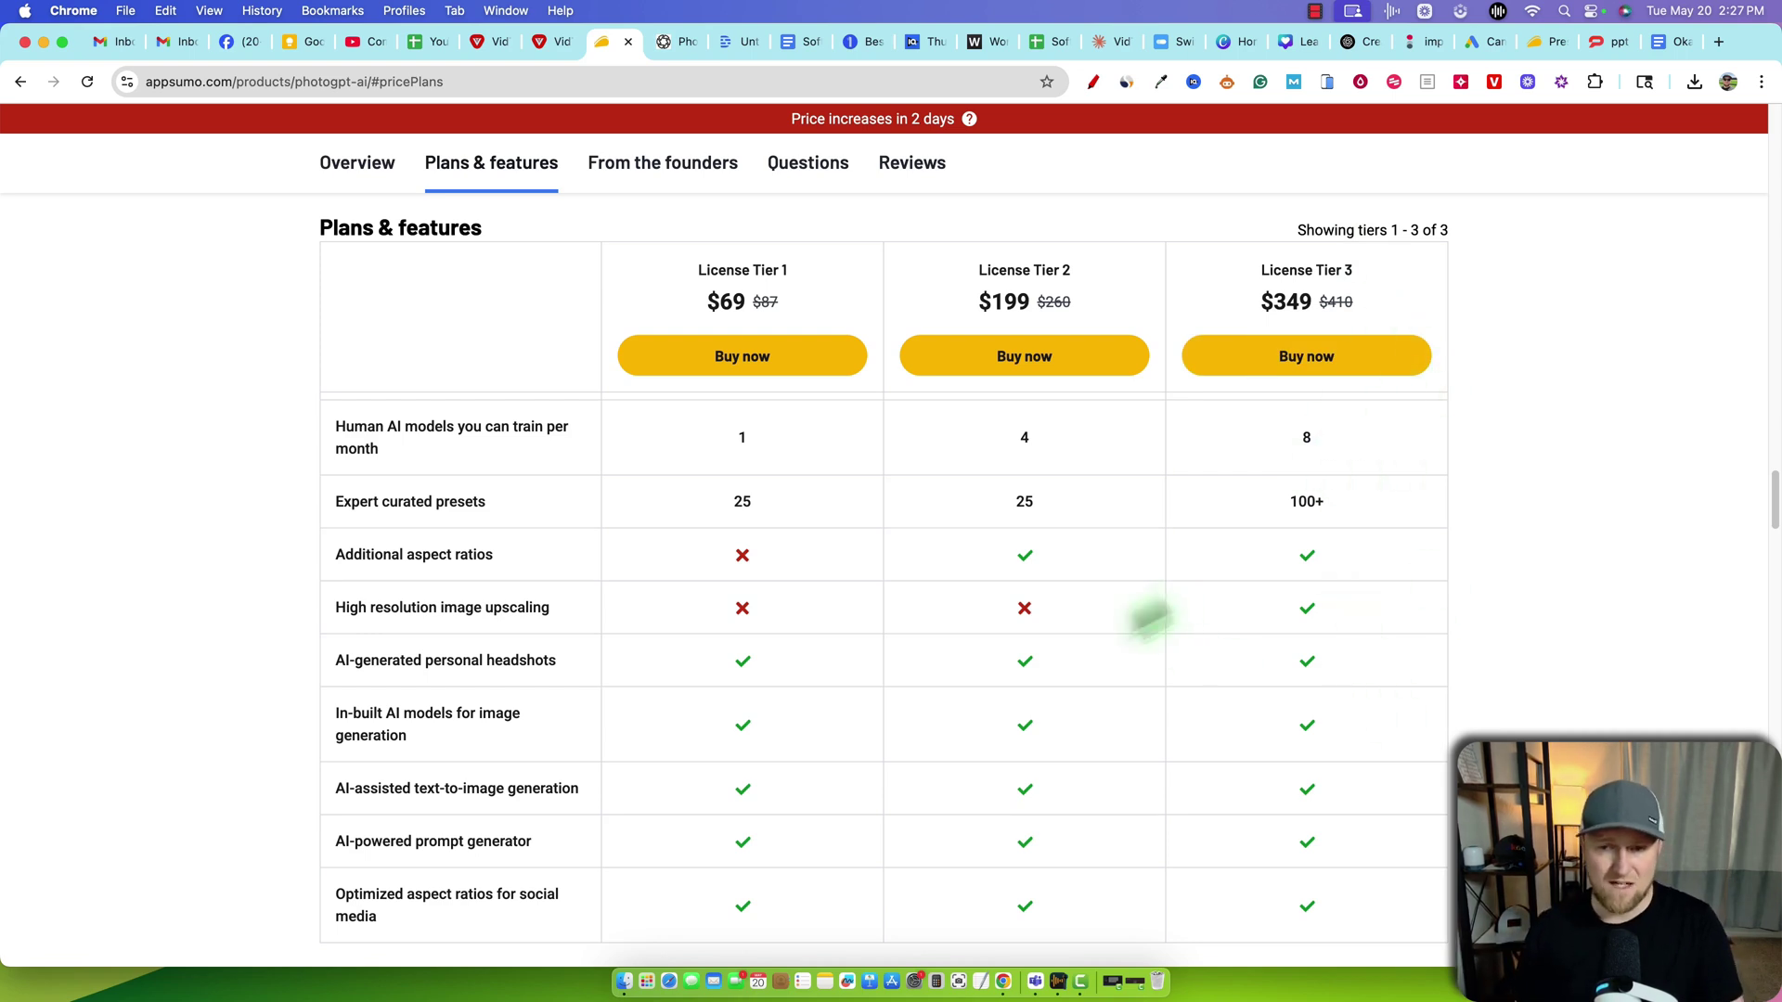
scroll(1116, 646, "down", 2)
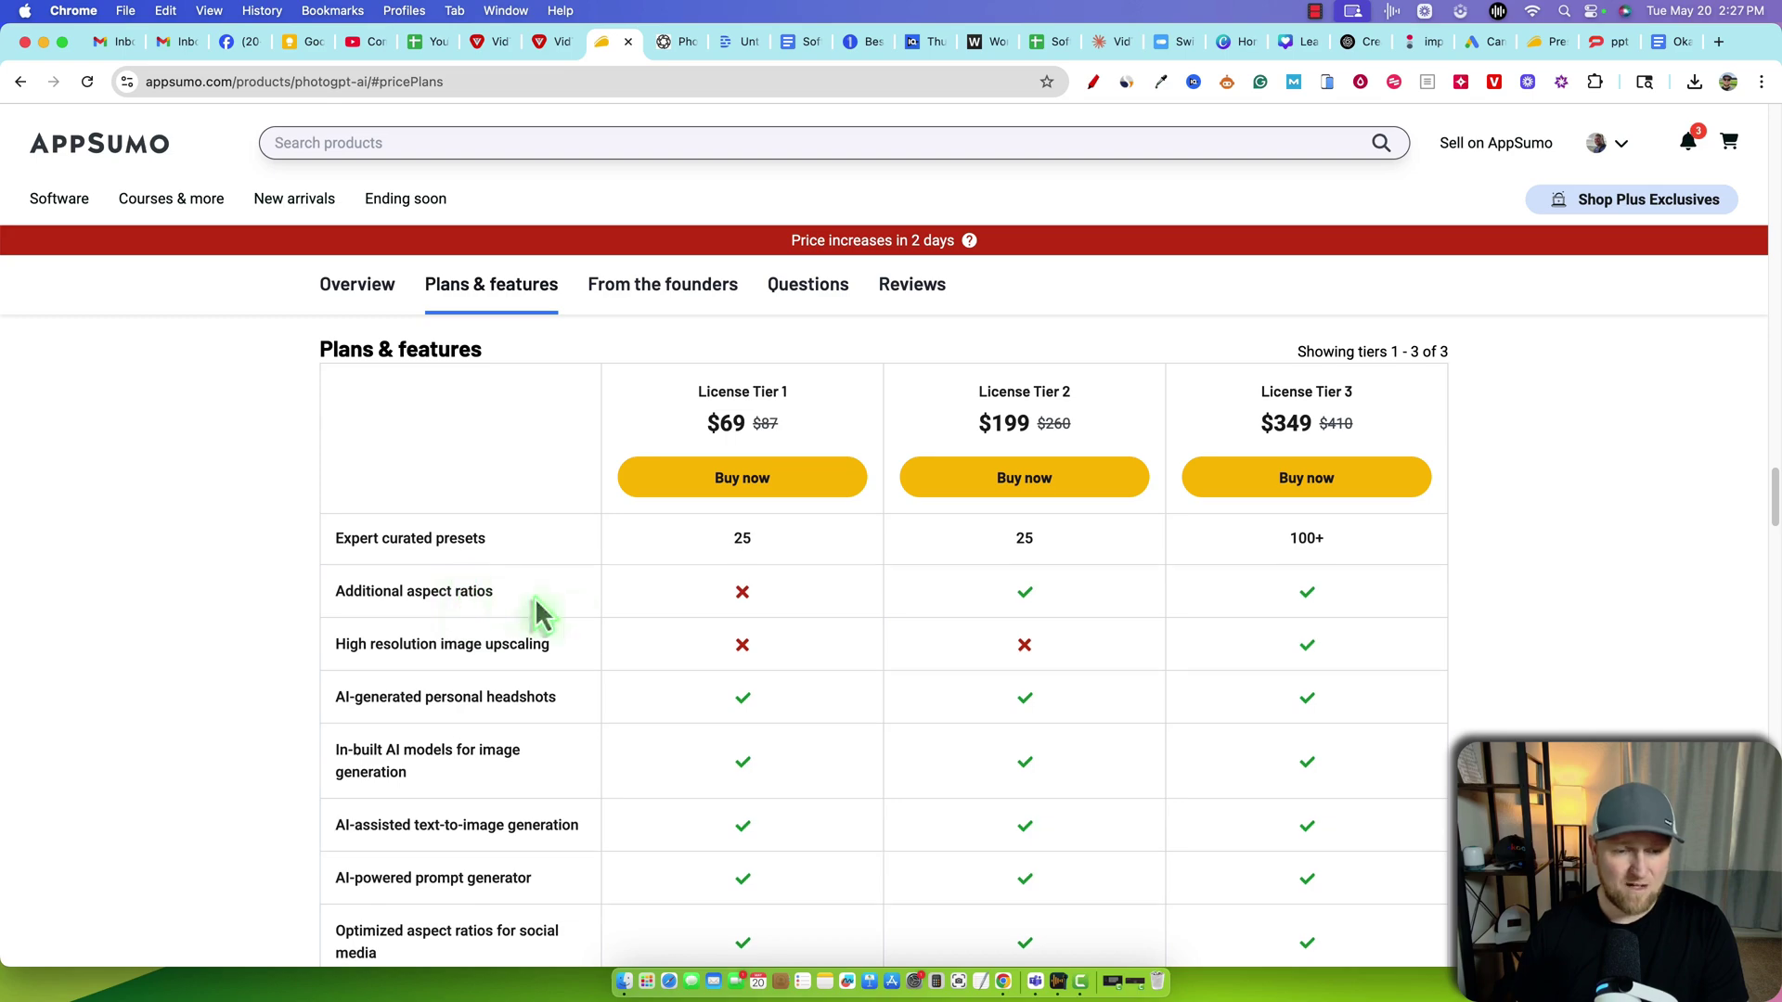
scroll(756, 637, "up", 1)
scroll(770, 640, "up", 4)
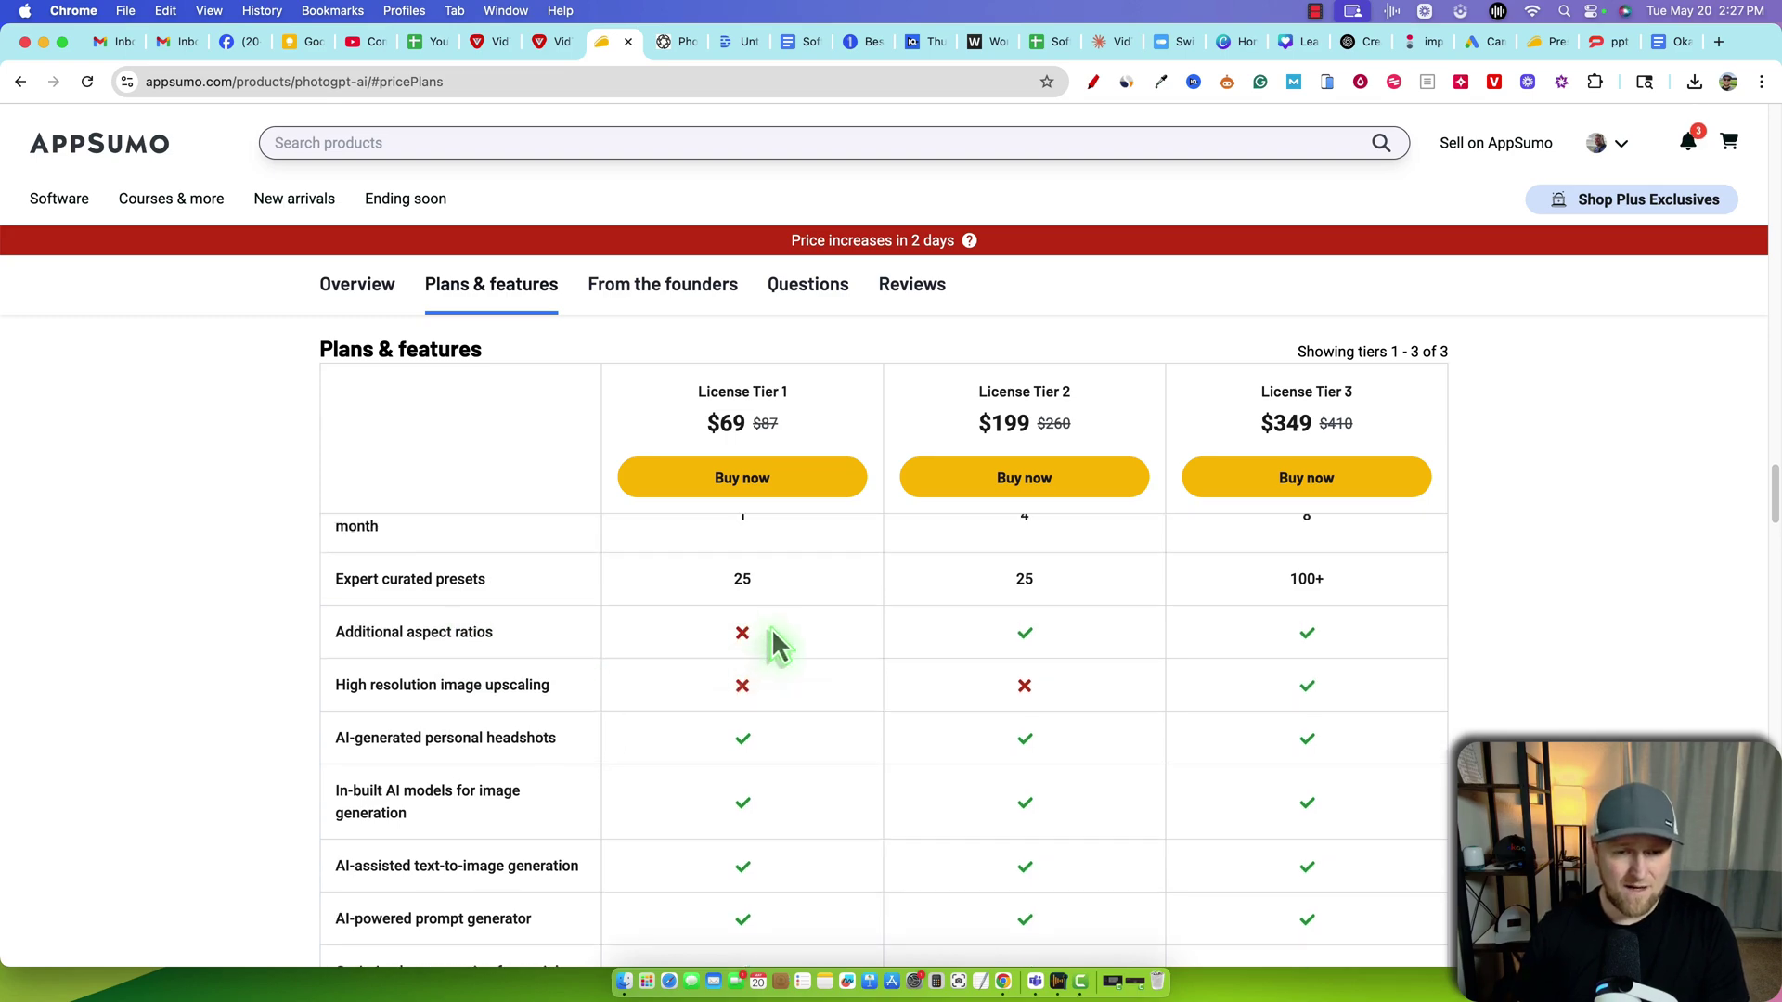
scroll(1065, 665, "down", 10)
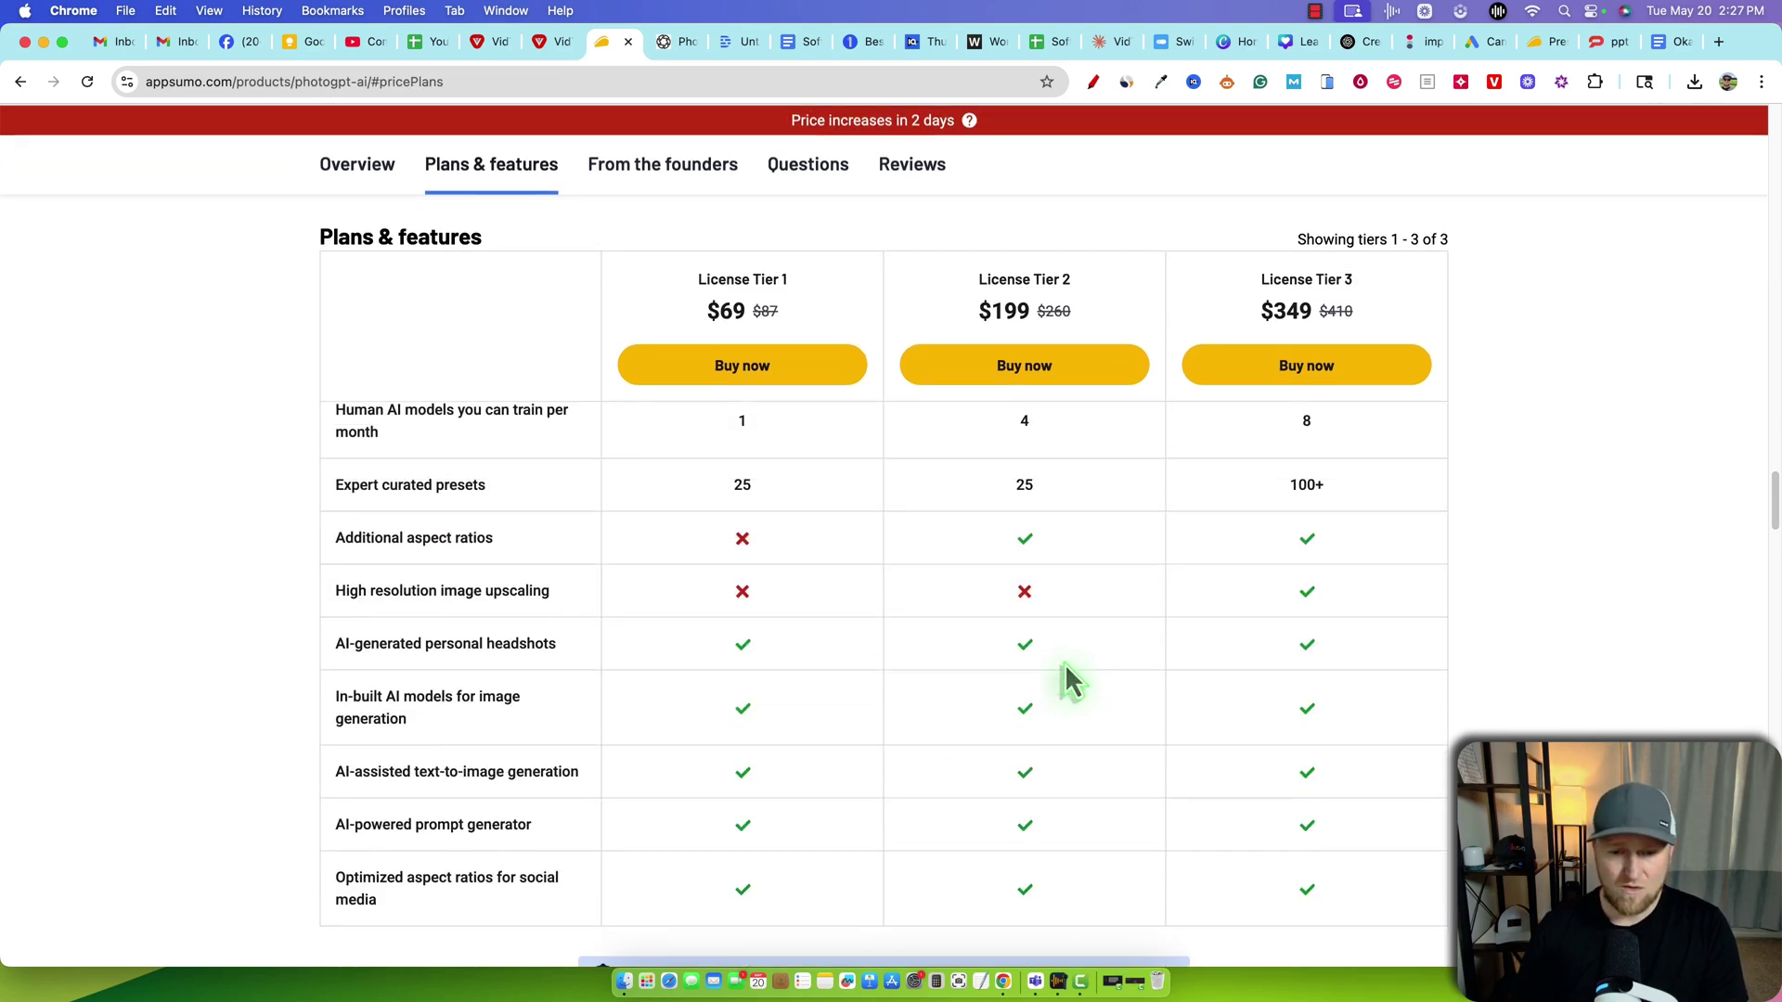
scroll(1068, 665, "up", 15)
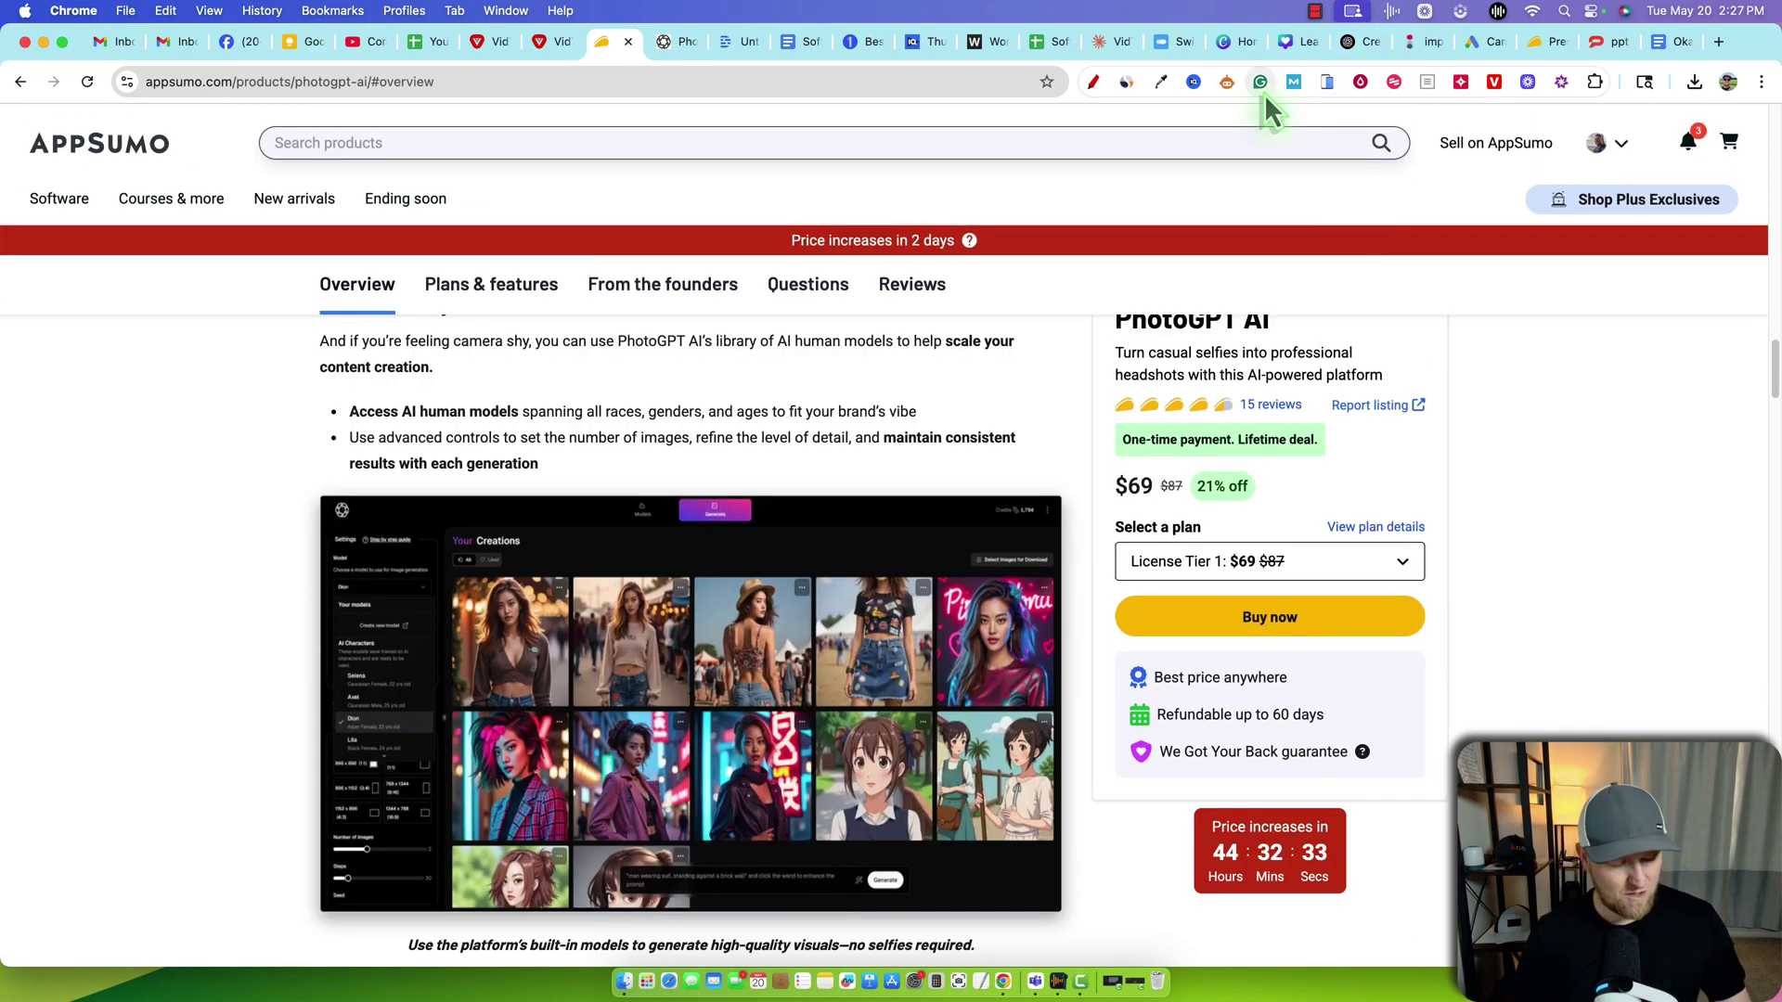
Switch back to PhotoGPT AI, like the cap-and-vest portrait, and inspect the raised-finger portrait and the light-polo portrait in front of the cap shelves.
key("ctrl+Tab")
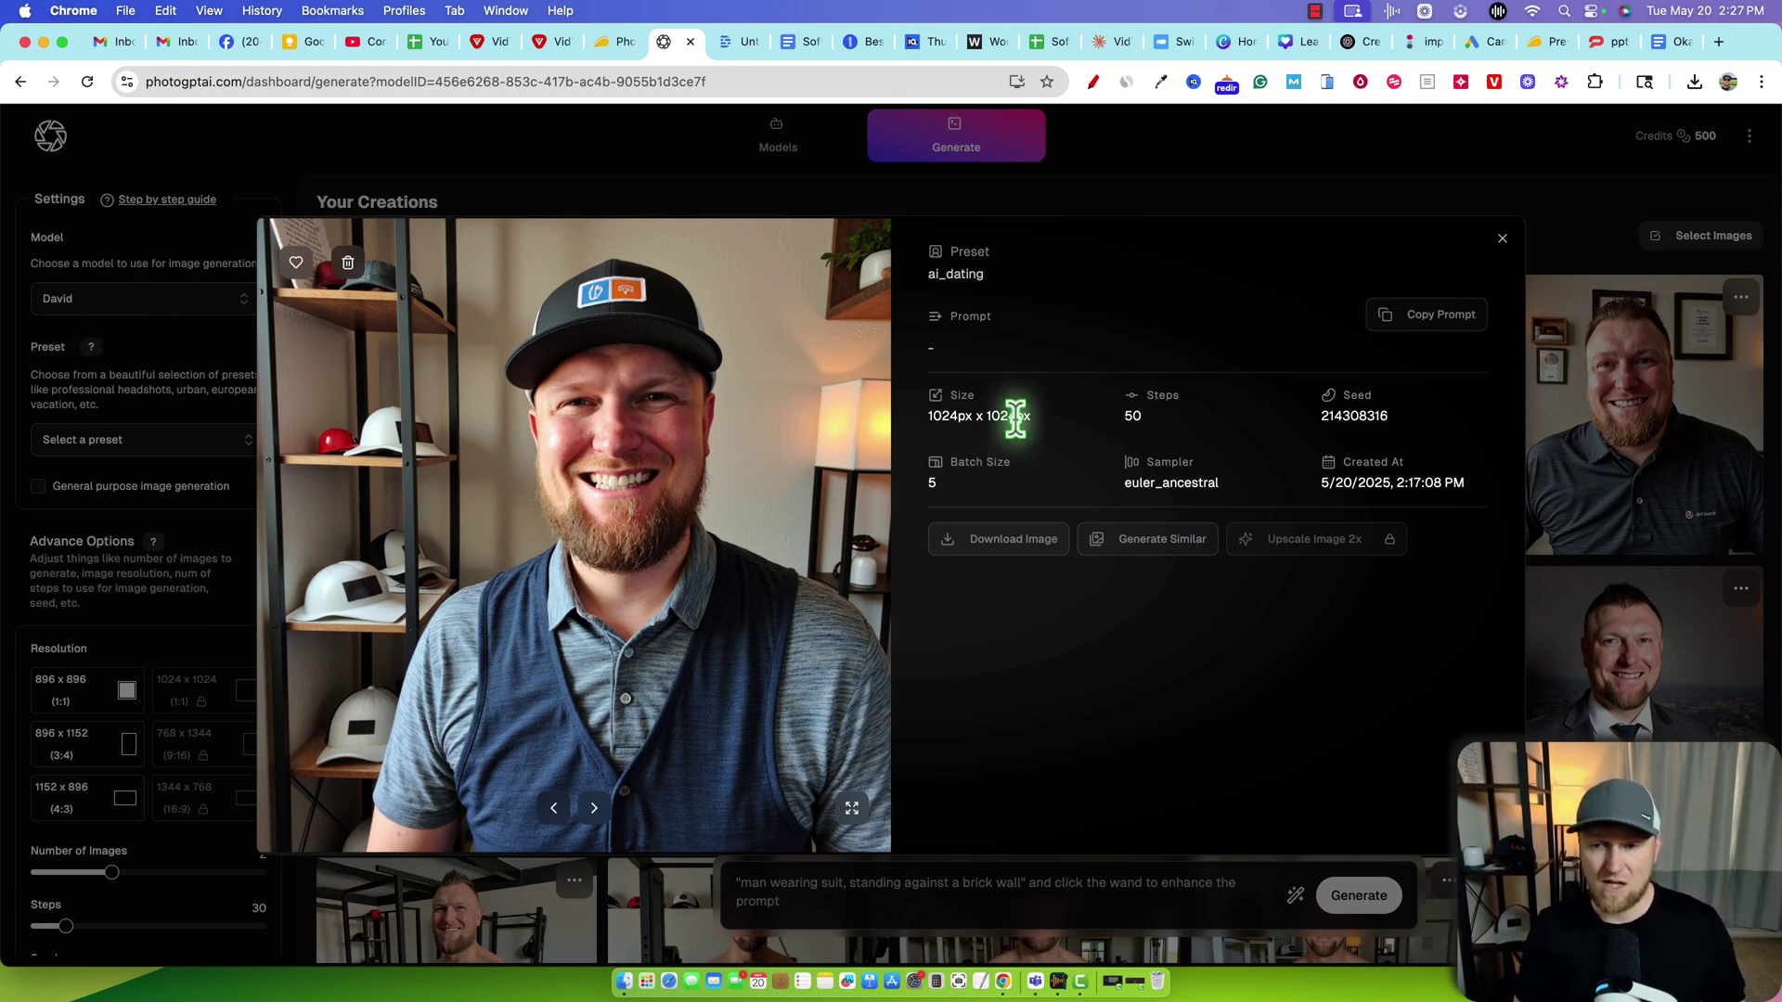
left_click(1503, 241)
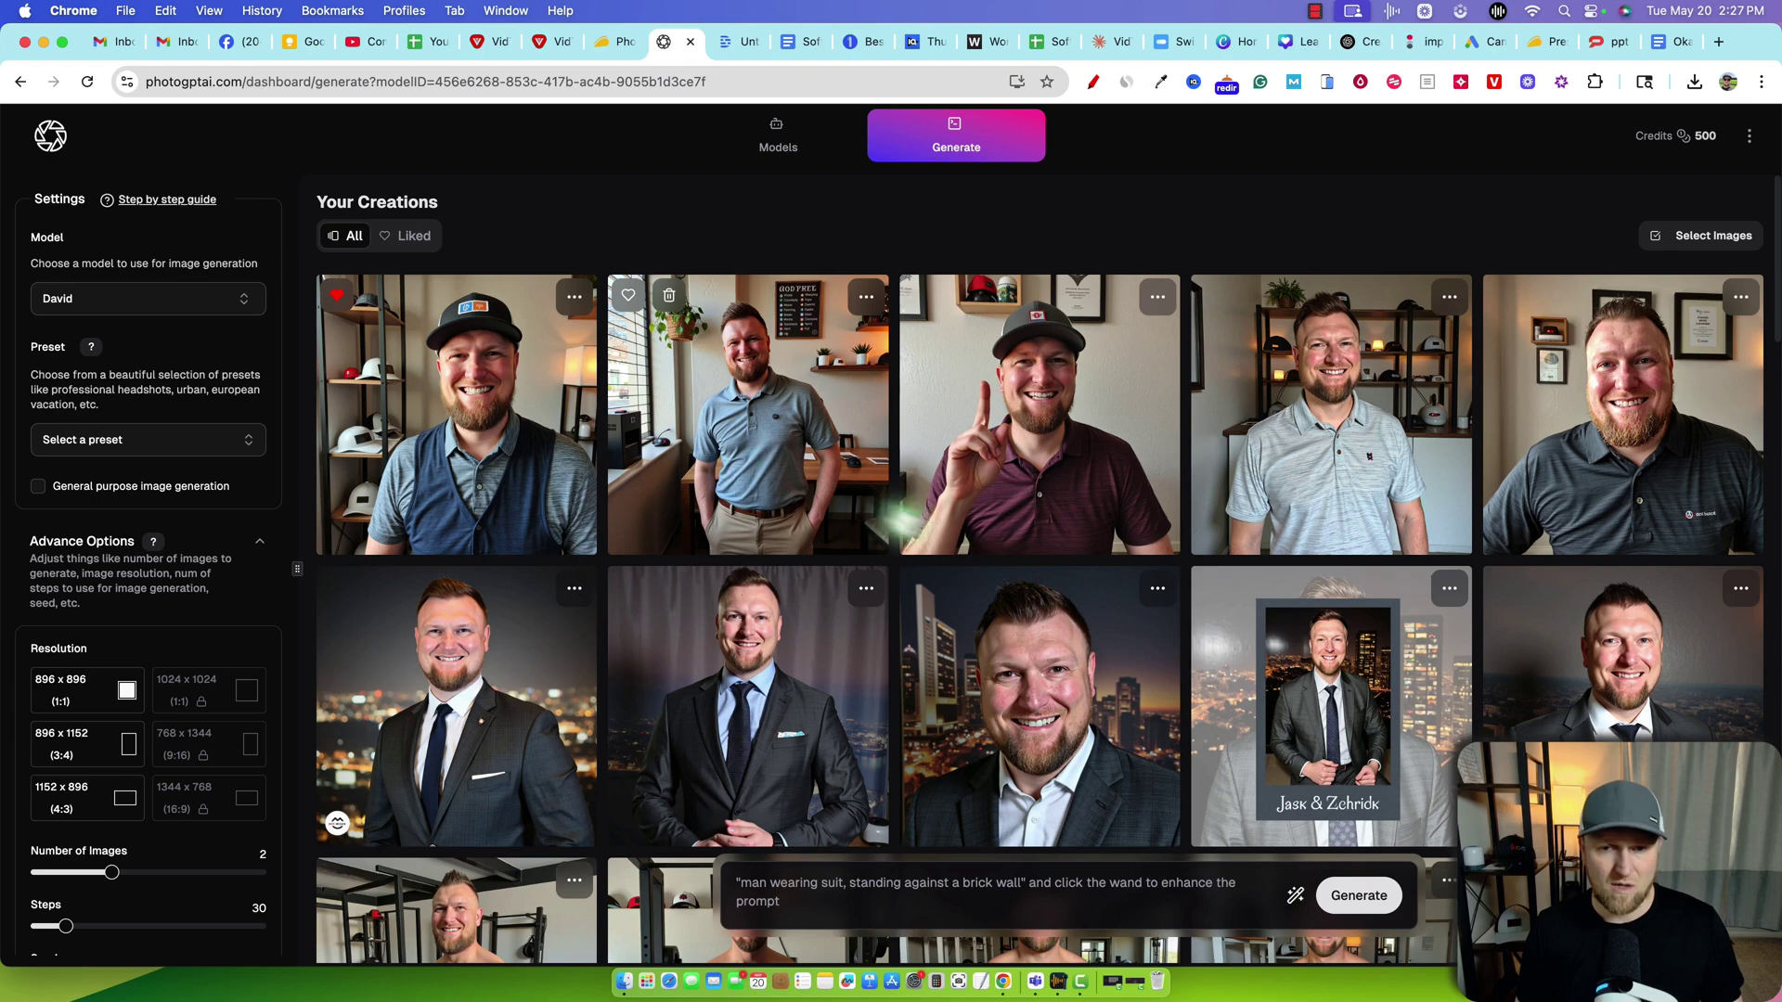
left_click(1069, 518)
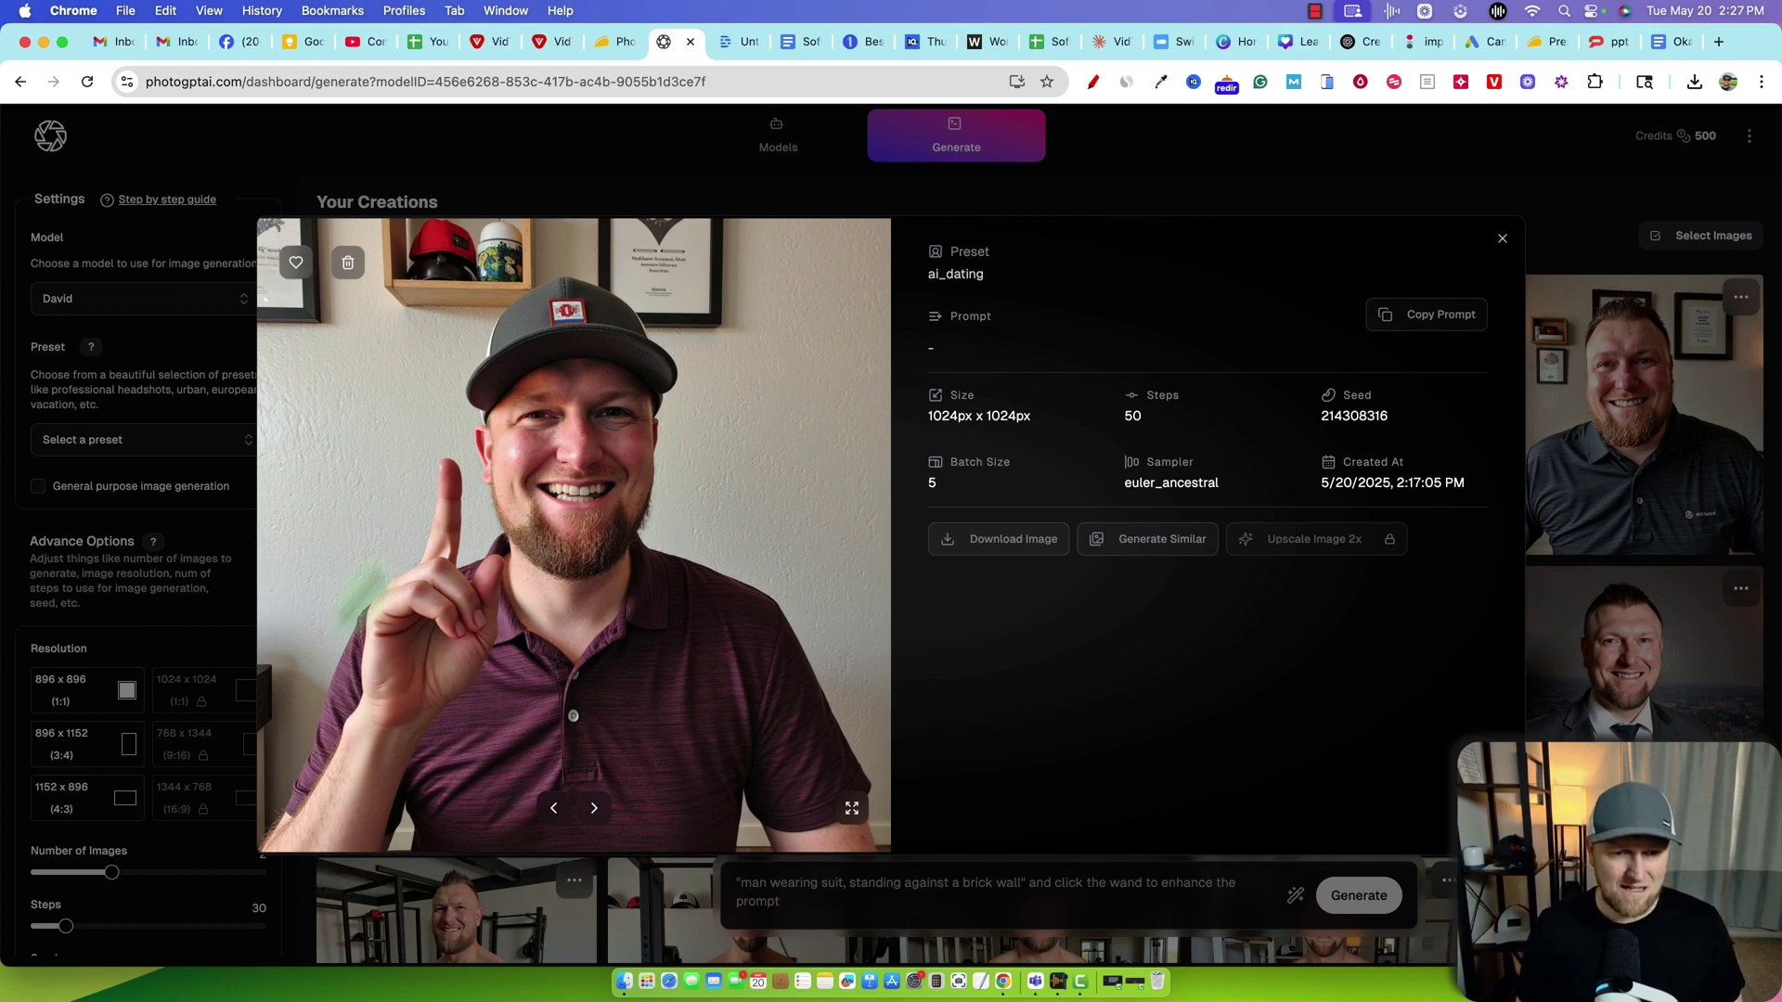
left_click(1502, 241)
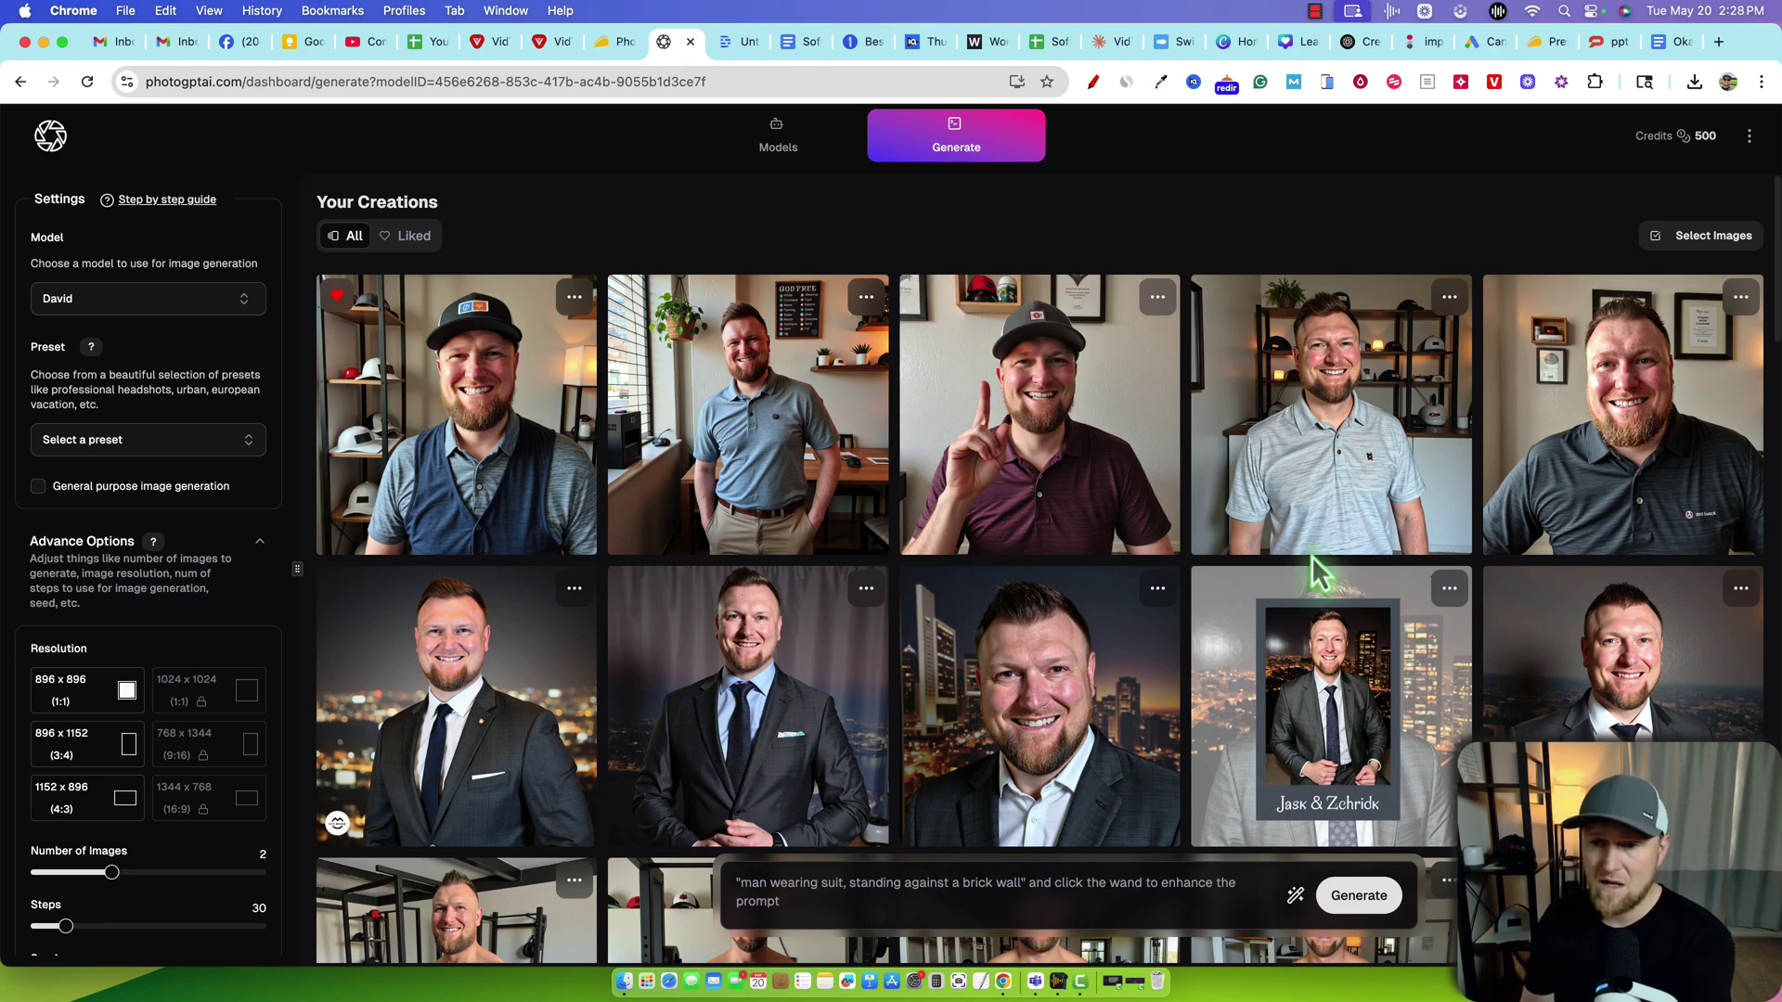
left_click(1353, 484)
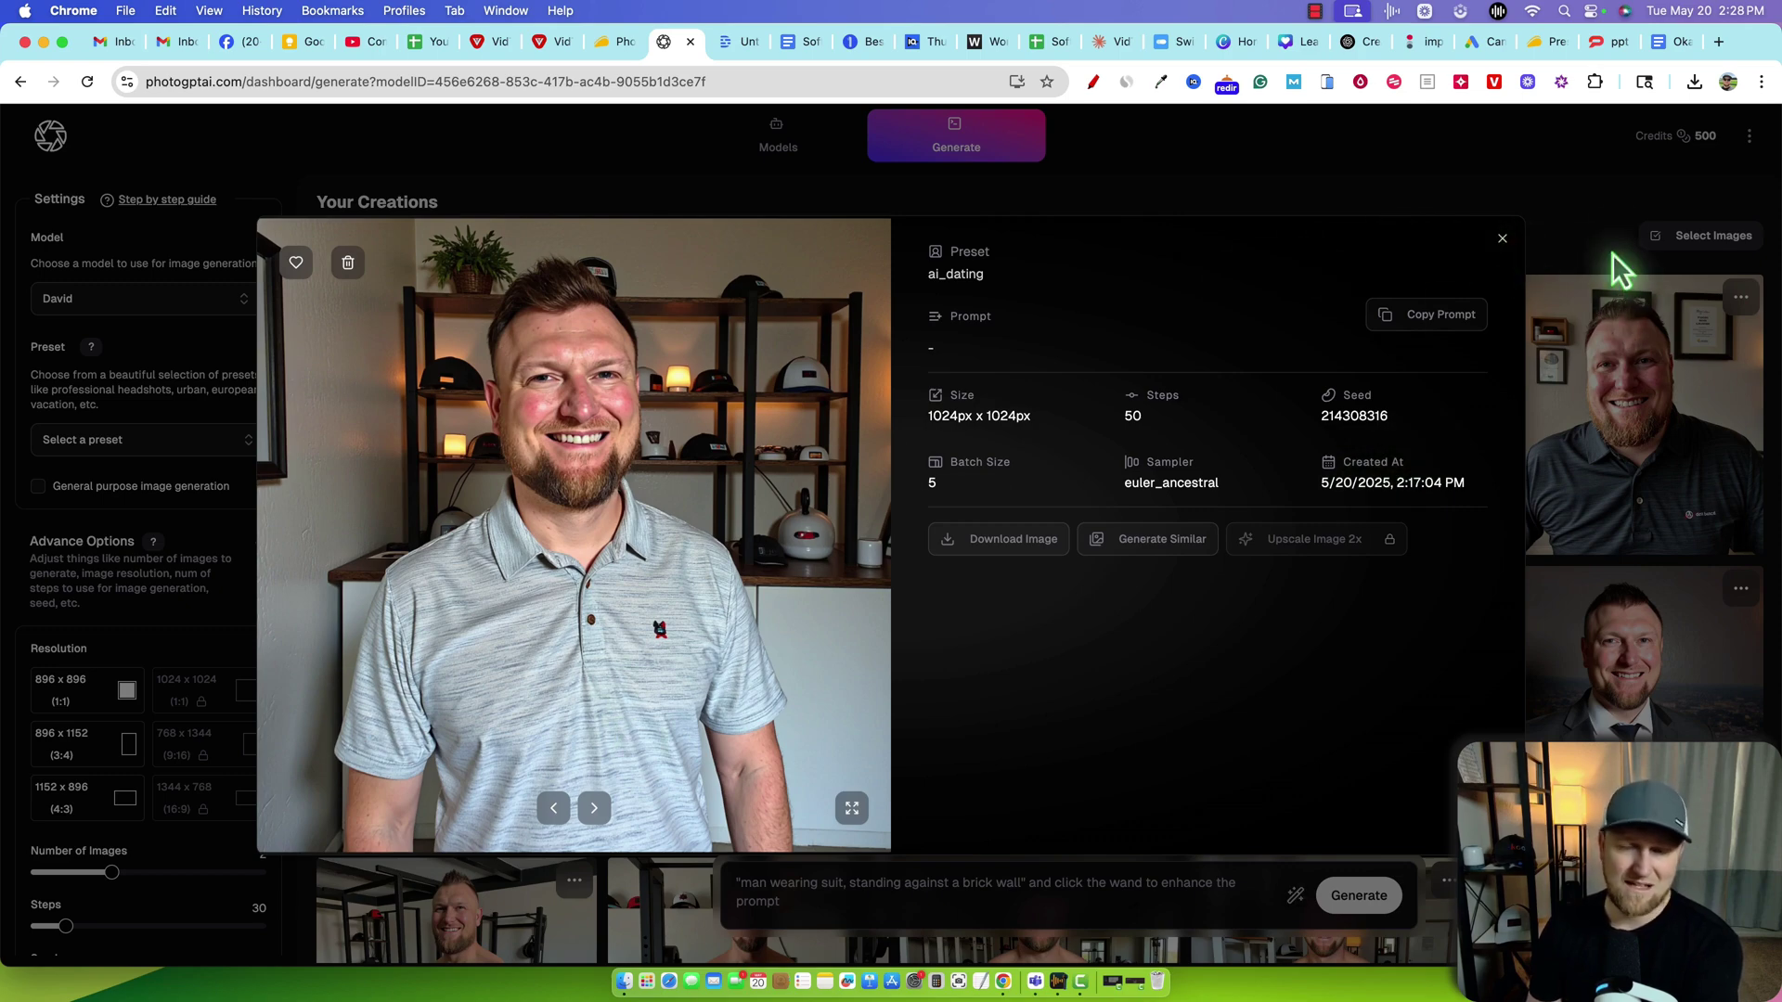
left_click(1503, 241)
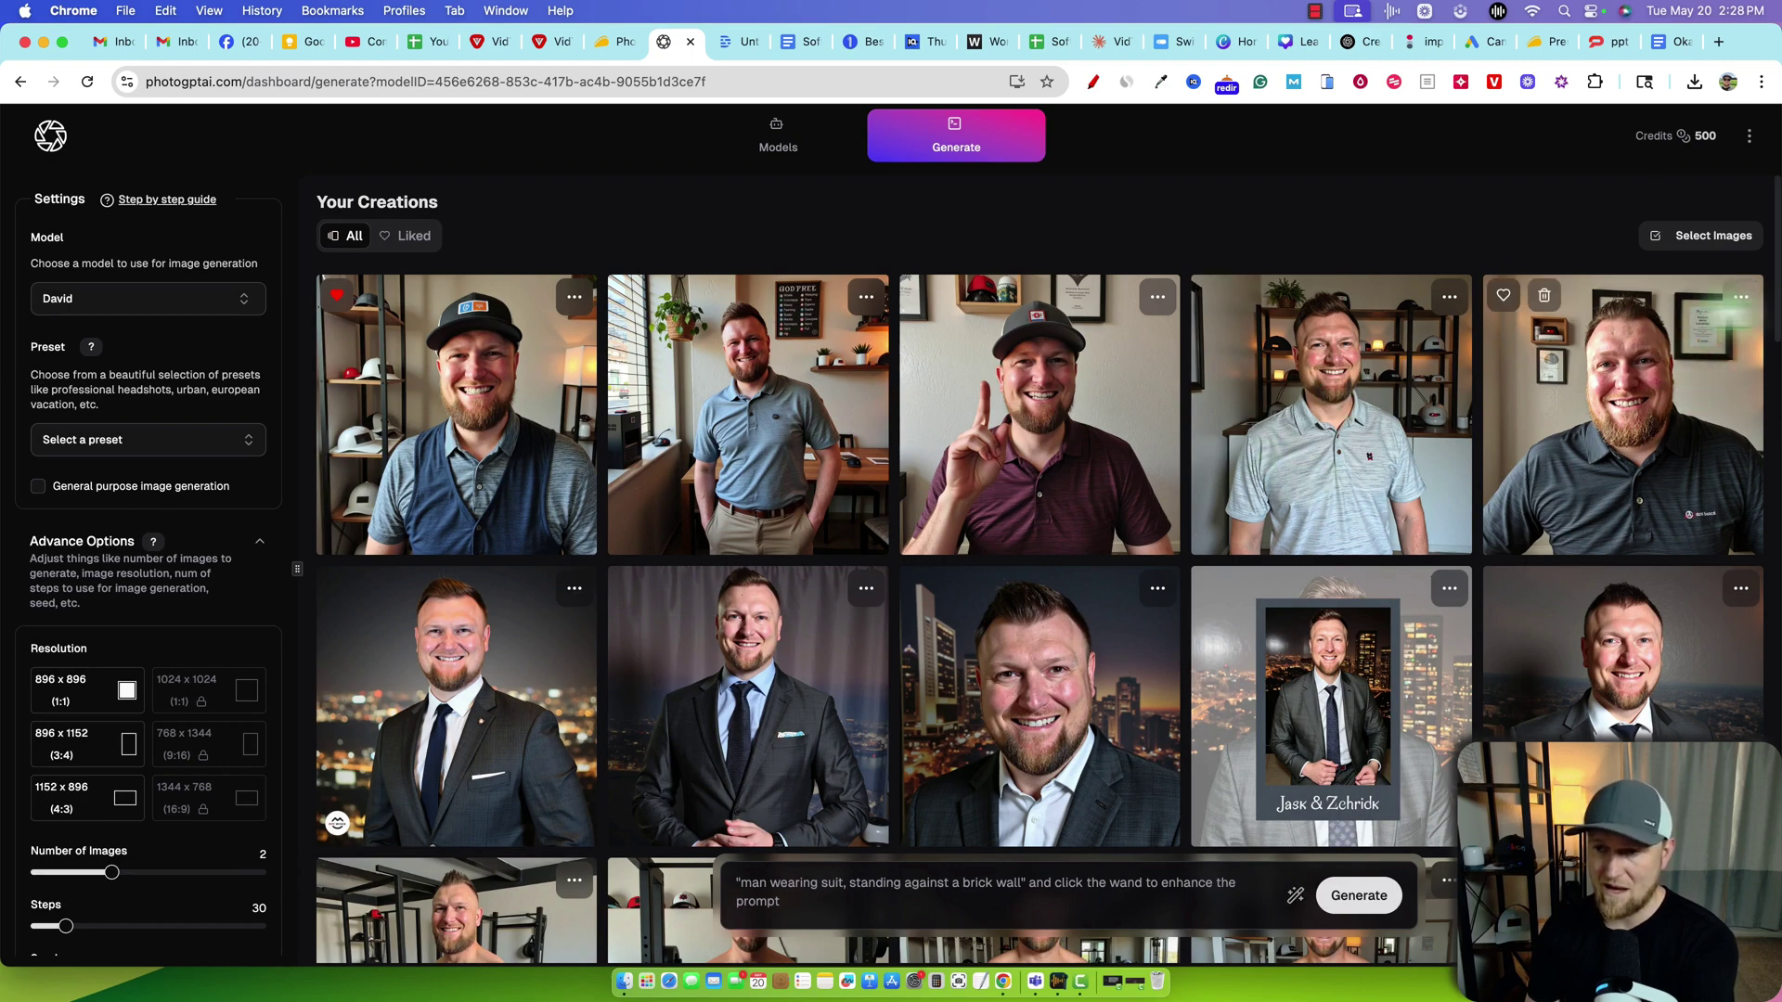
Permanently delete the close-up portrait in the dark polo from the creations.
left_click(1552, 304)
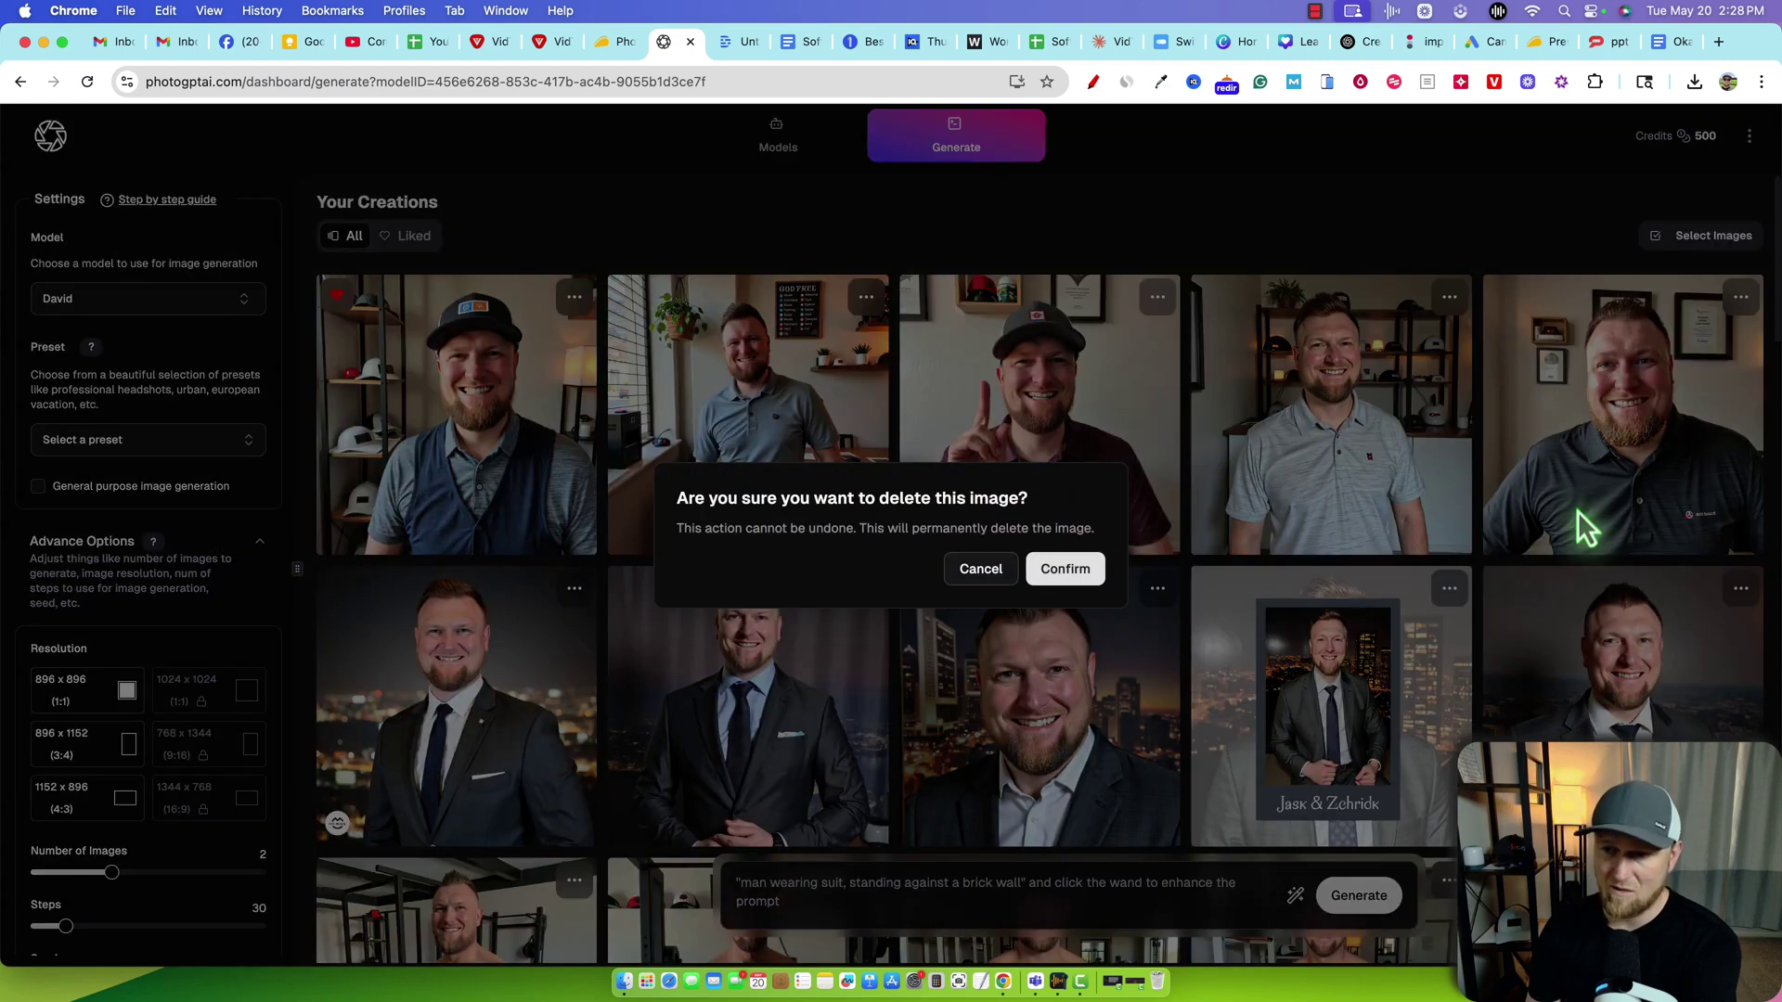
left_click(1077, 569)
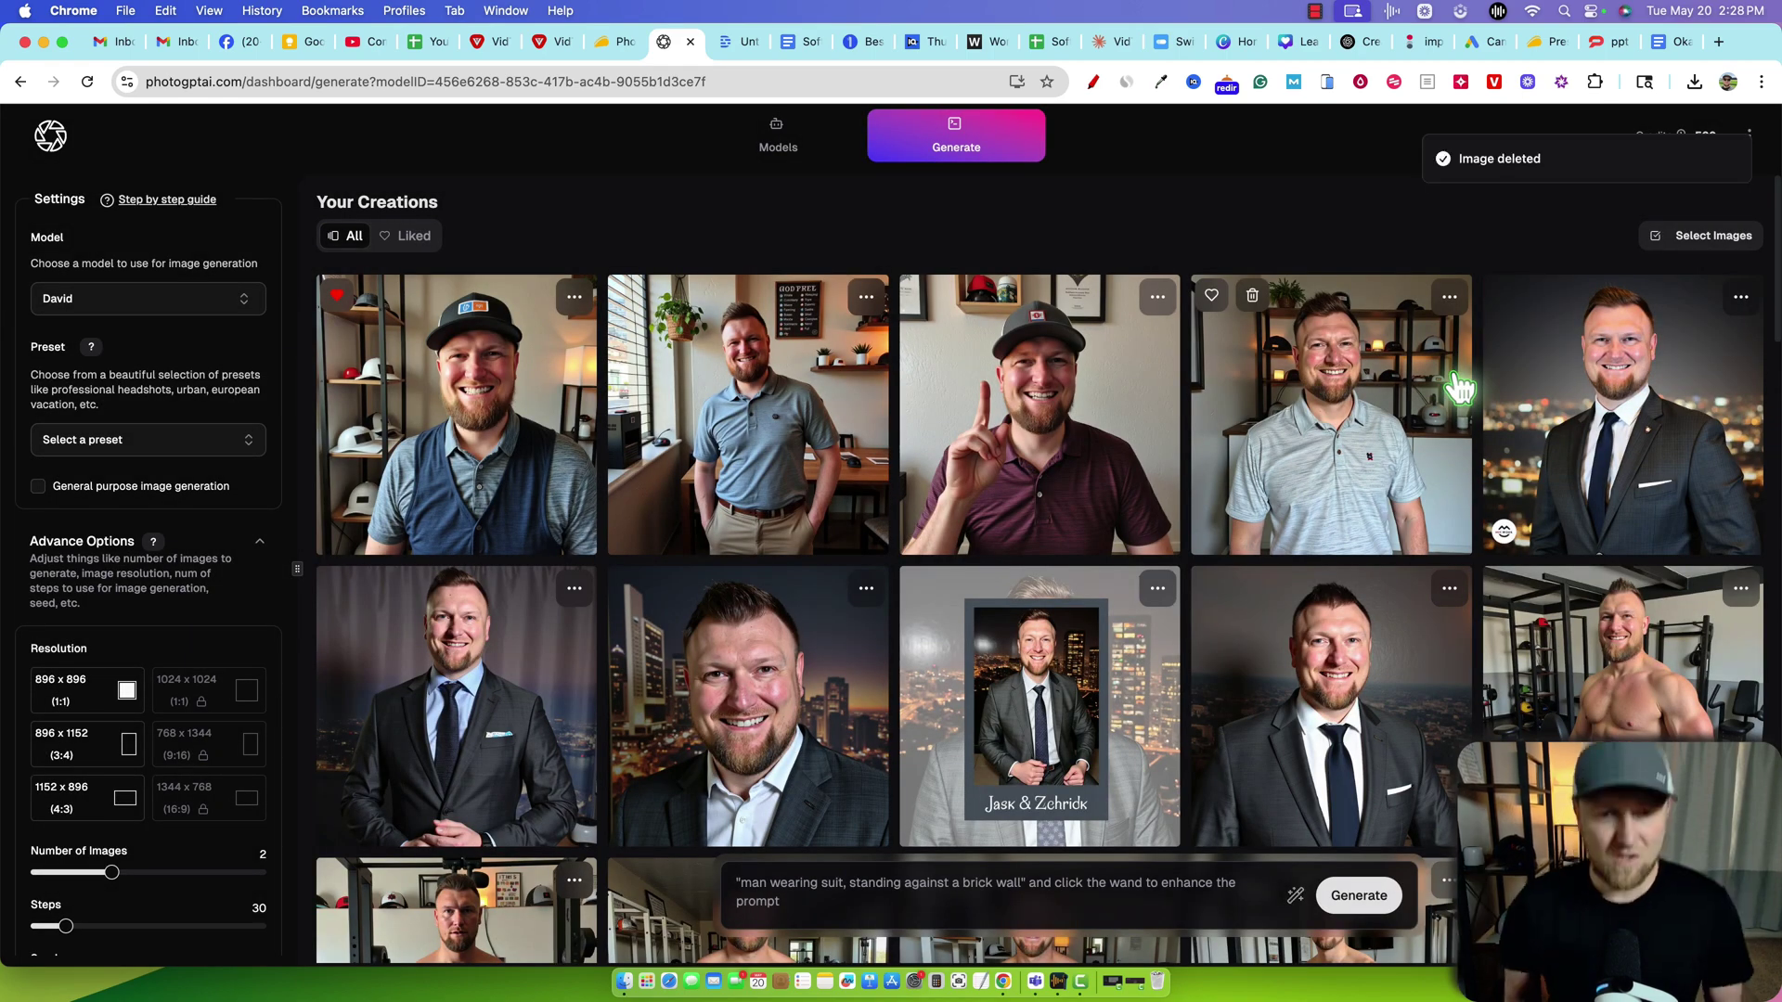